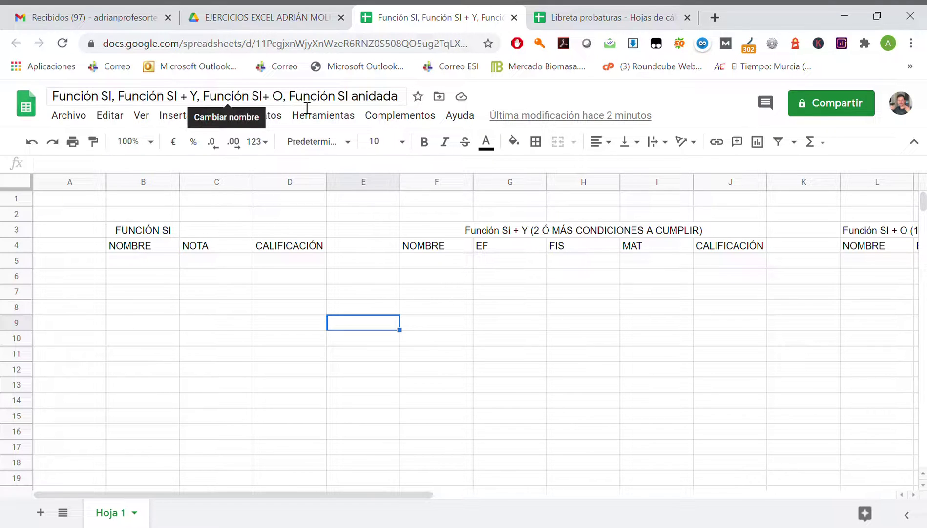
# Merge B3:D3 so the FUNCIÓN SI title is centred over the first table.
pyautogui.click(155, 234)
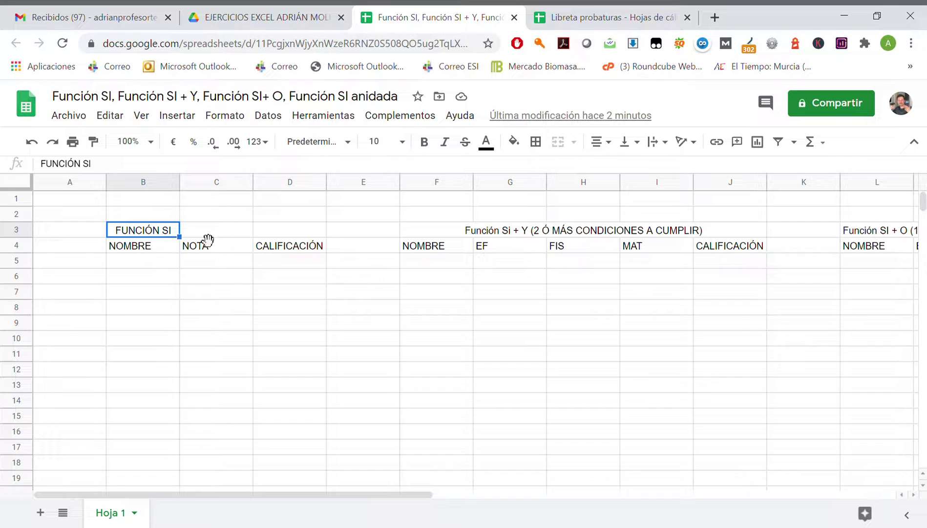
pyautogui.keyDown('shift'); pyautogui.click(283, 229); pyautogui.keyUp('shift')
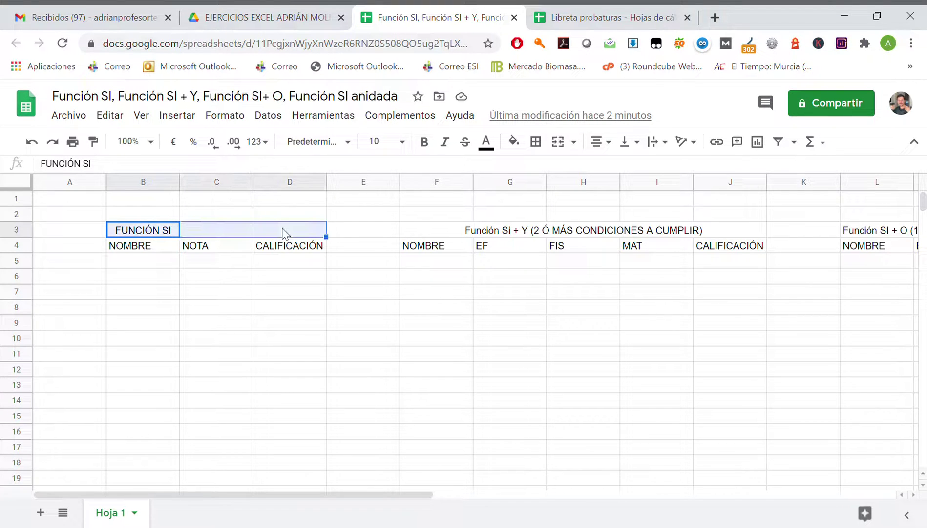
pyautogui.click(560, 146)
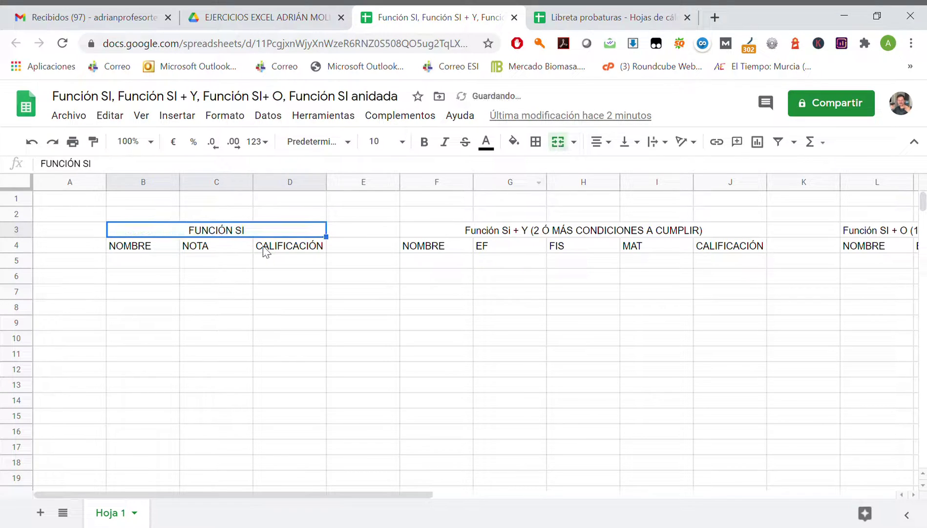
# Enter names D, HH, J, G, Y, S, Y, E, G, J, E, H, K, L in B5:B18, fixing B9's autocomplete.
pyautogui.click(153, 264)
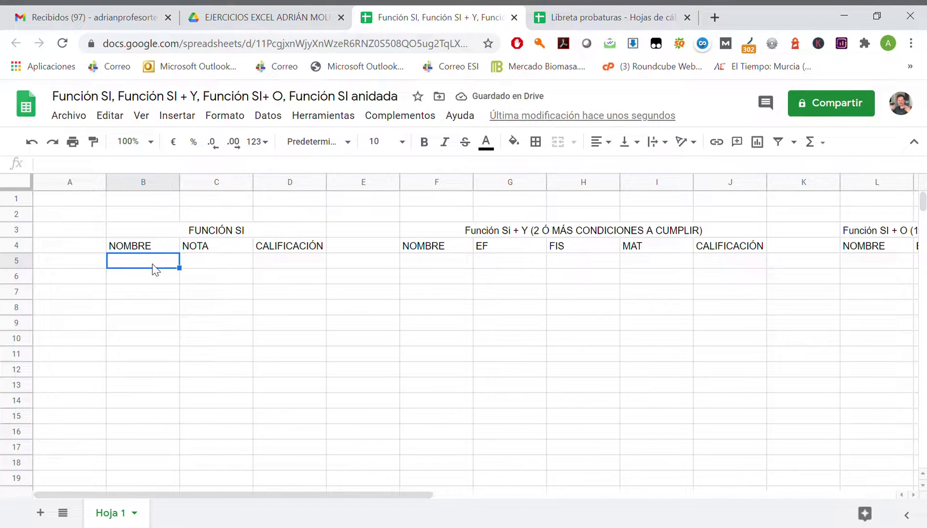
pyautogui.write('D H')
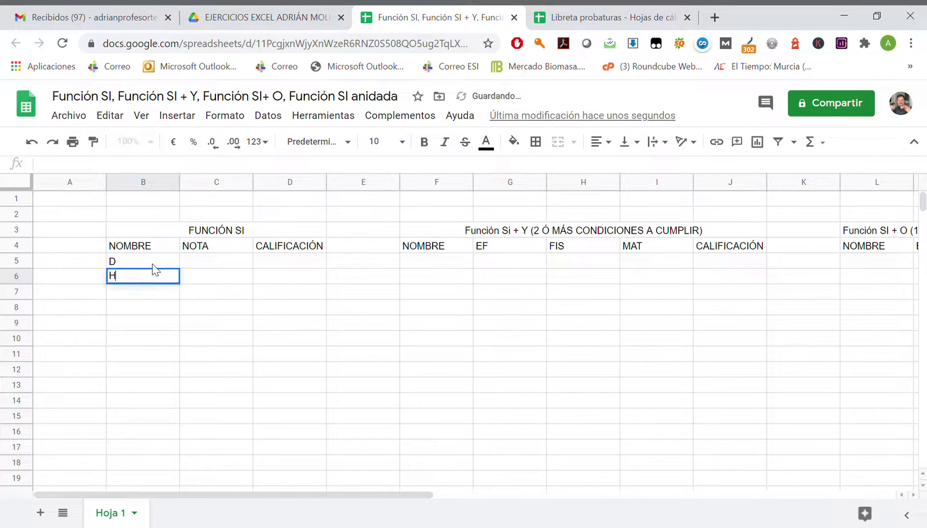
pyautogui.write('H J G FUNCIÓN SI S')
pyautogui.press('Return')
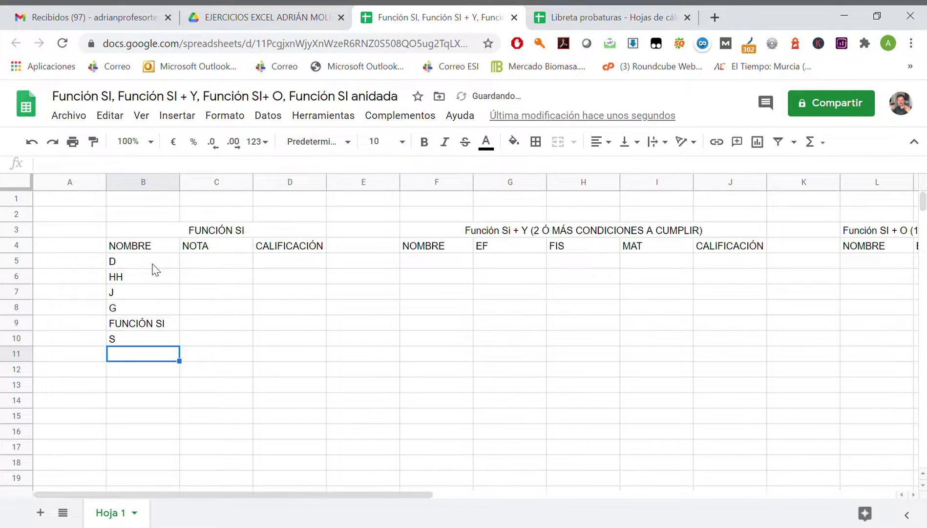
pyautogui.click(150, 323)
pyautogui.write('Y')
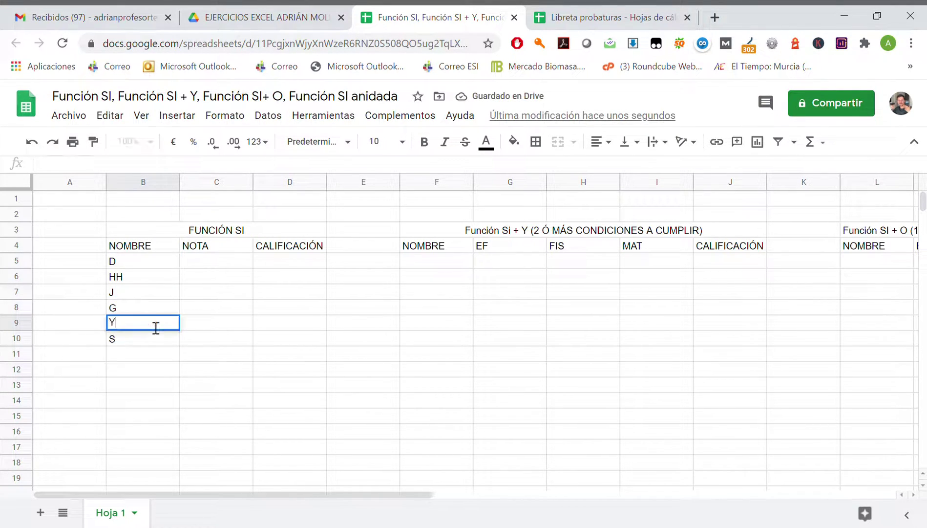
pyautogui.press('Return')
pyautogui.press('Return')
pyautogui.press('Return')
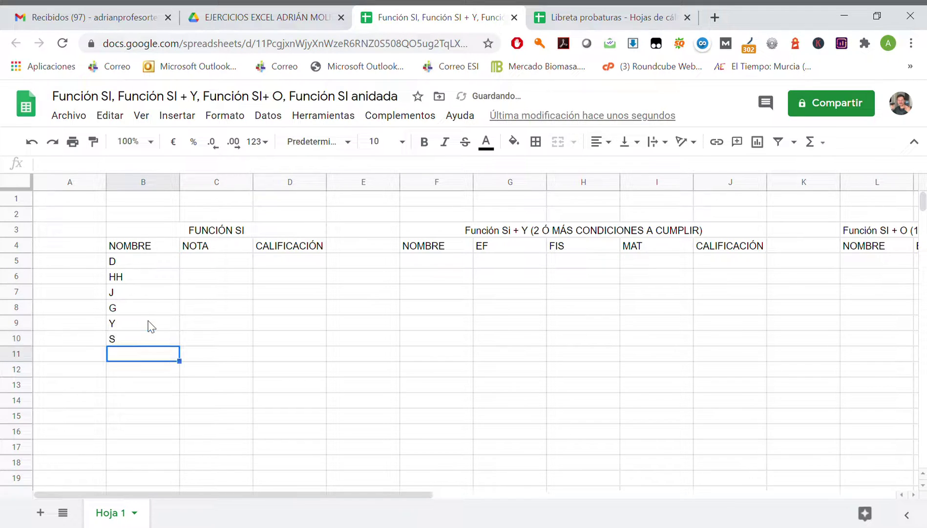
pyautogui.write('Y')
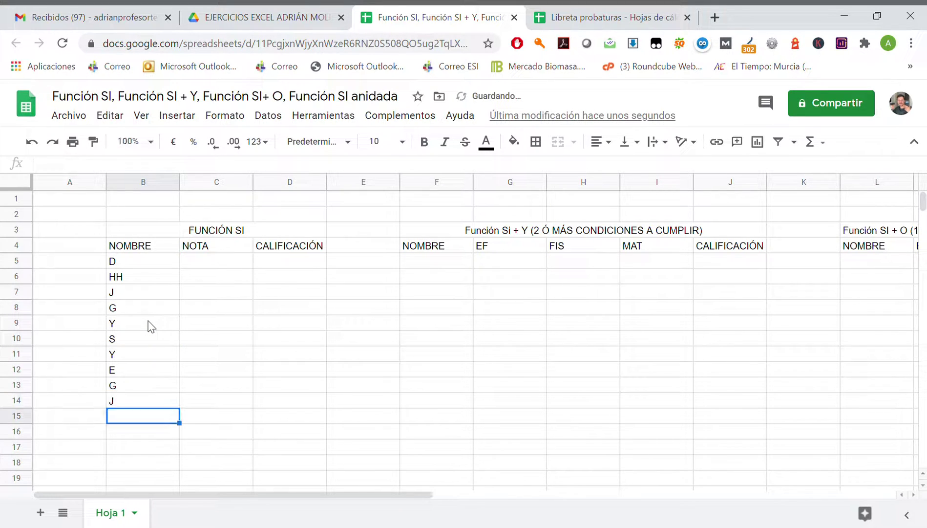
pyautogui.write(' E G J E H K L')
pyautogui.press('Return')
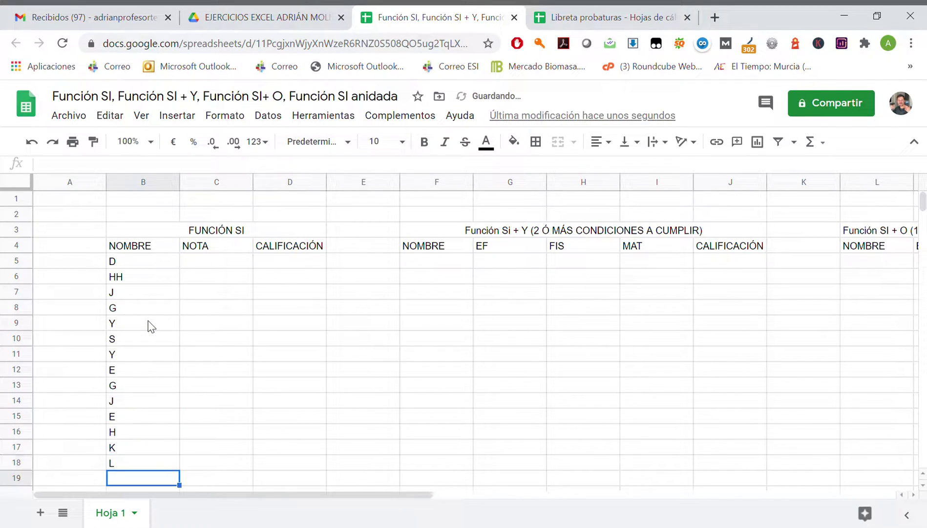
pyautogui.click(226, 263)
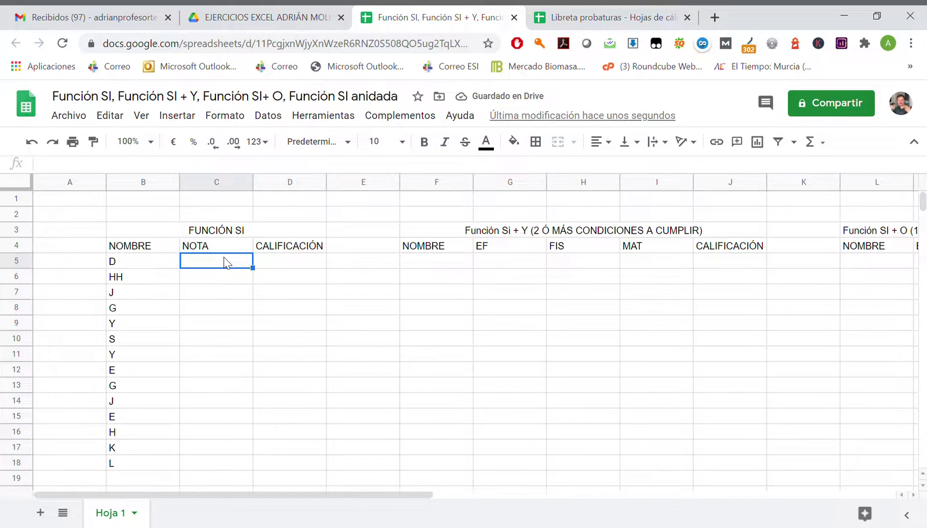
# Enter scores 79, 30, 80, 21 and 35 in C5:C9, correcting C9 to 35.
pyautogui.write('79')
pyautogui.press('Return')
pyautogui.write('30')
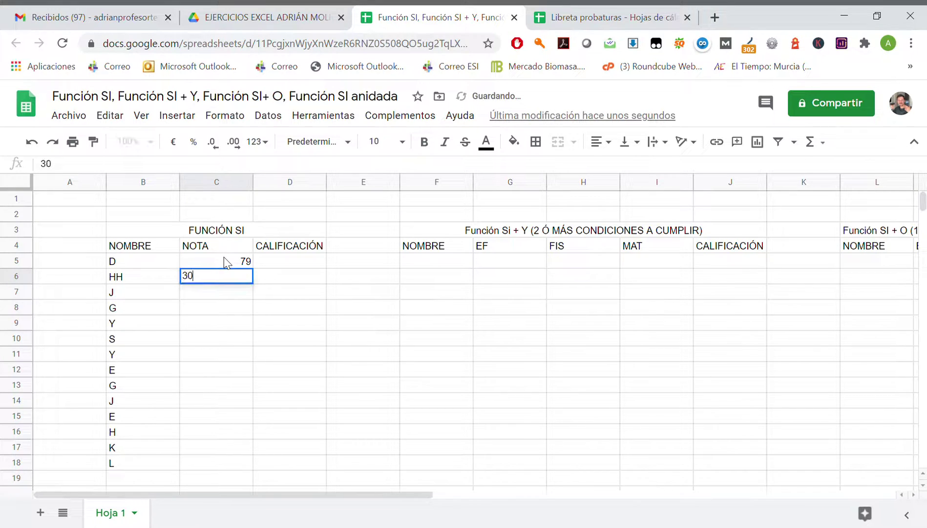
pyautogui.press('Return')
pyautogui.write('80')
pyautogui.press('Return')
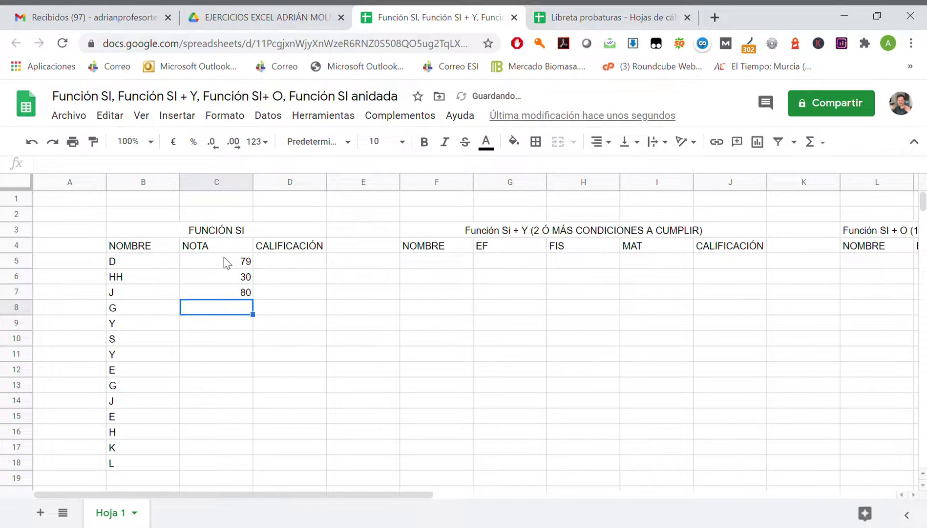
pyautogui.write('21')
pyautogui.press('Return')
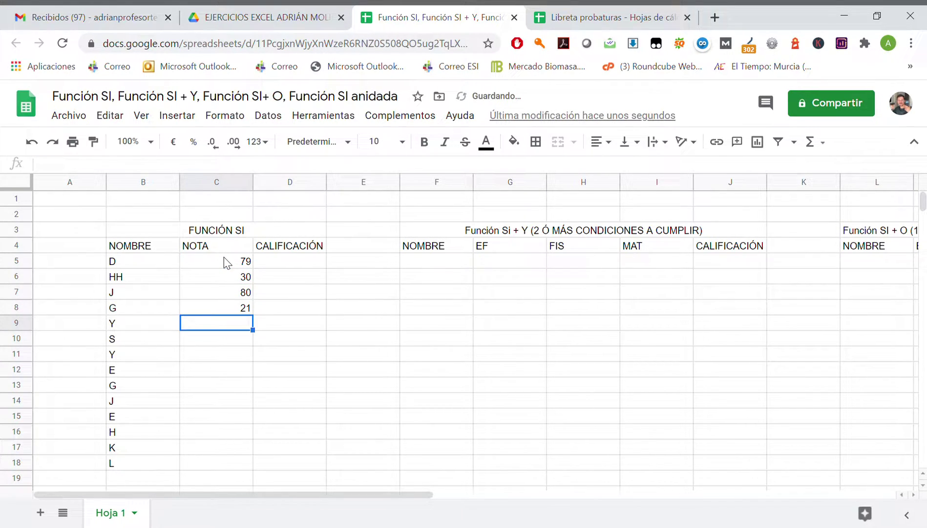
pyautogui.write('3')
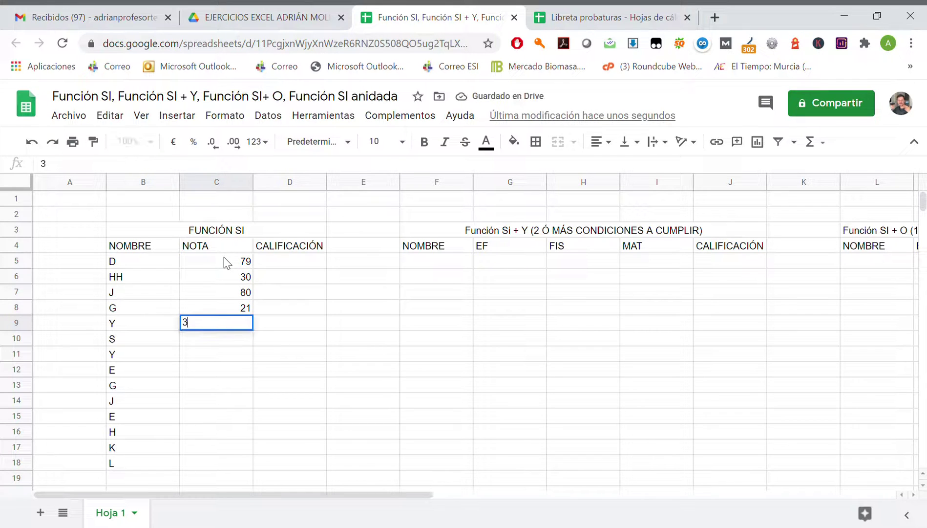
pyautogui.press('Return')
pyautogui.click(235, 328)
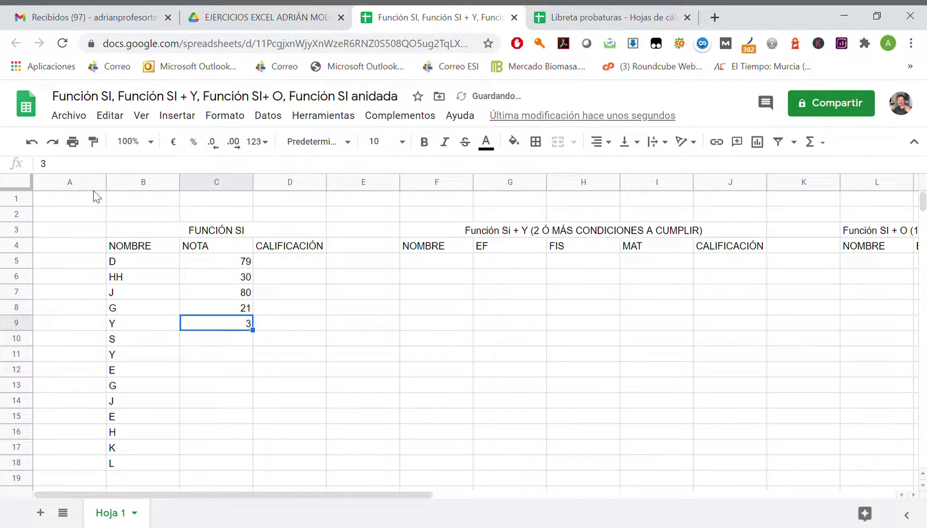
pyautogui.write('35')
pyautogui.press('Return')
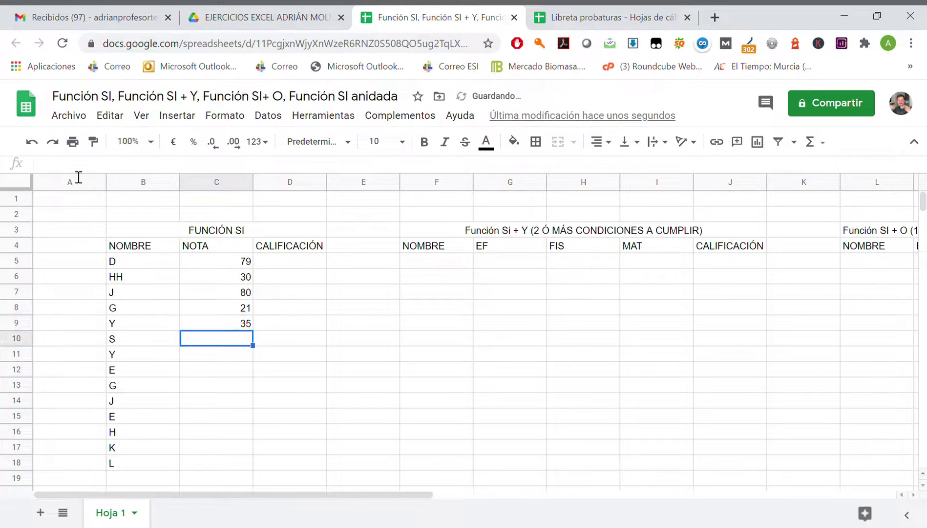
# Enter scores 90, 84, 63, 55 and 49 in C10:C14.
pyautogui.write('90')
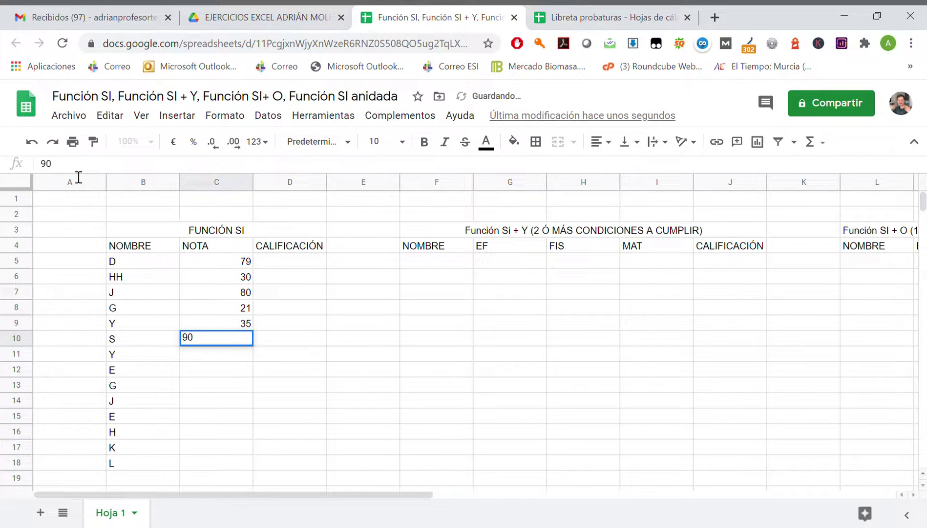
pyautogui.press('Return')
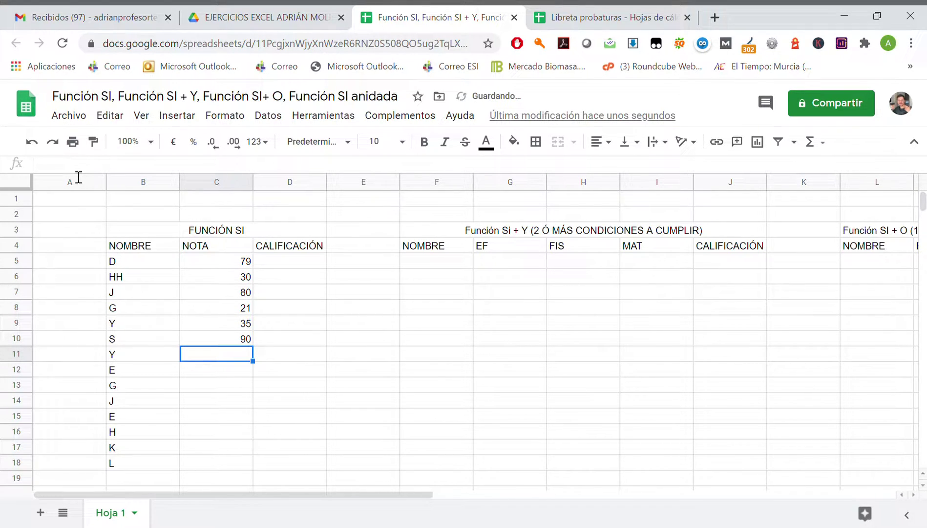
pyautogui.write('84')
pyautogui.press('Return')
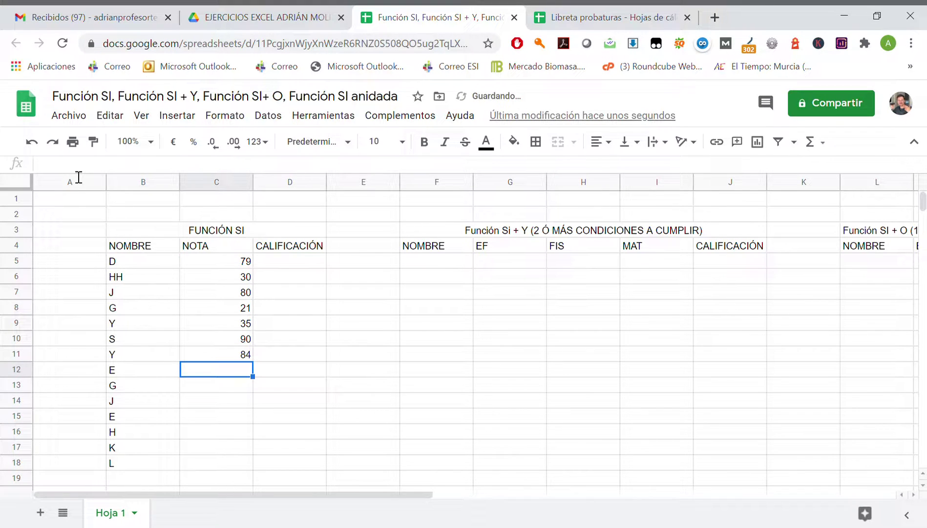
pyautogui.write('63')
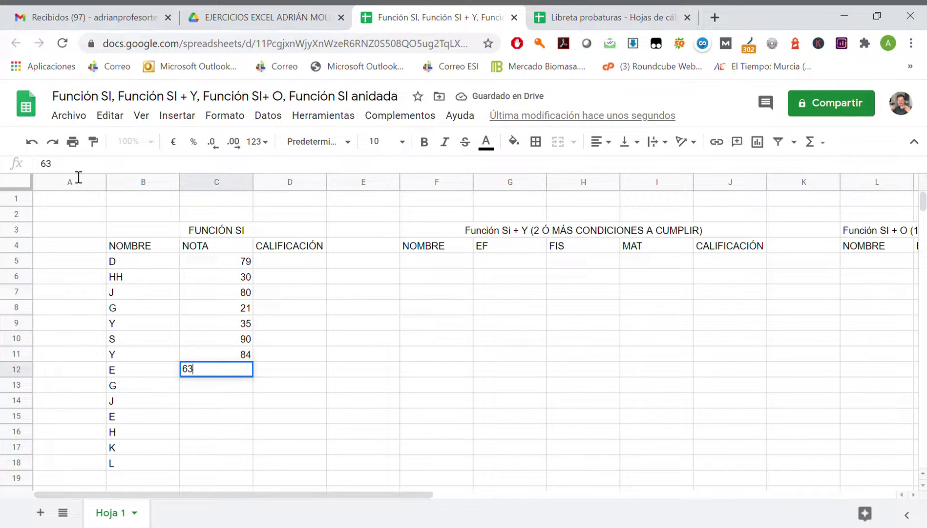
pyautogui.press('Return')
pyautogui.write('55')
pyautogui.press('Return')
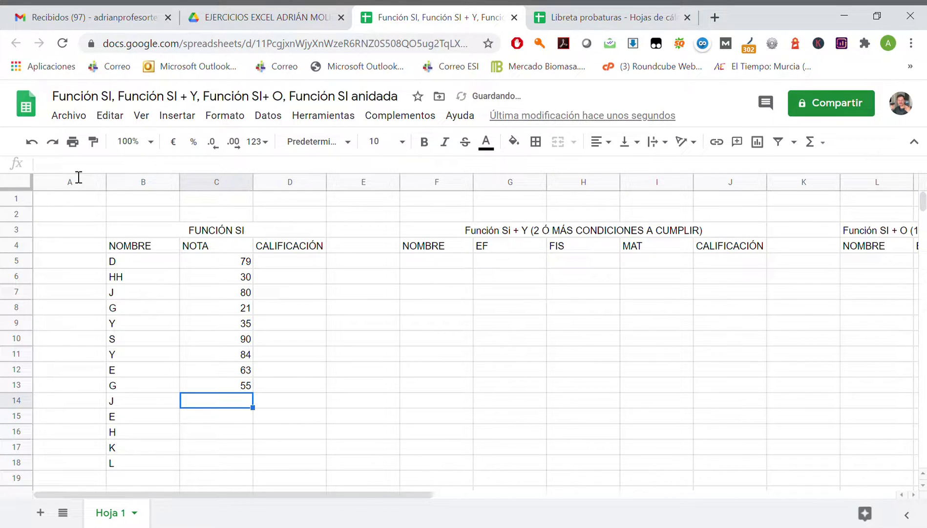
pyautogui.write('49')
pyautogui.press('Return')
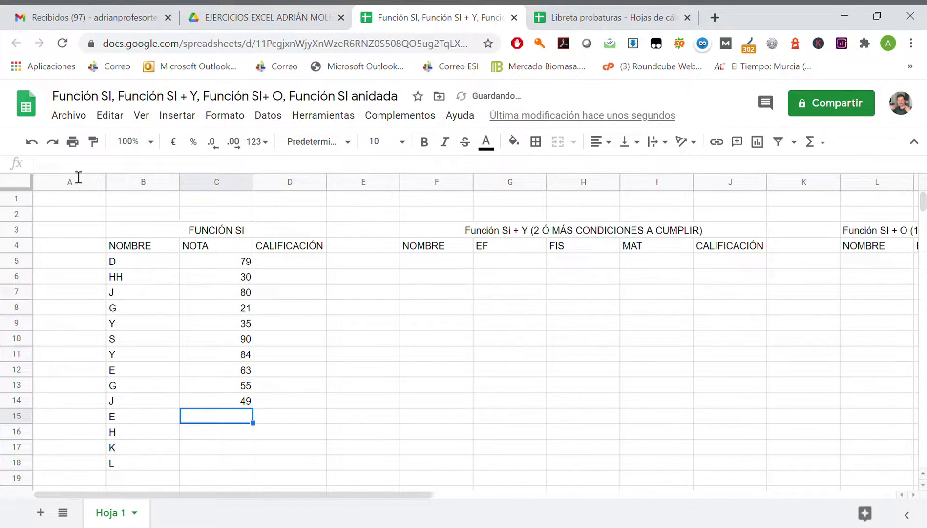
# Enter the last scores 50, 51, 89 and 42 in C15:C18.
pyautogui.write('50')
pyautogui.press('Return')
pyautogui.write('51')
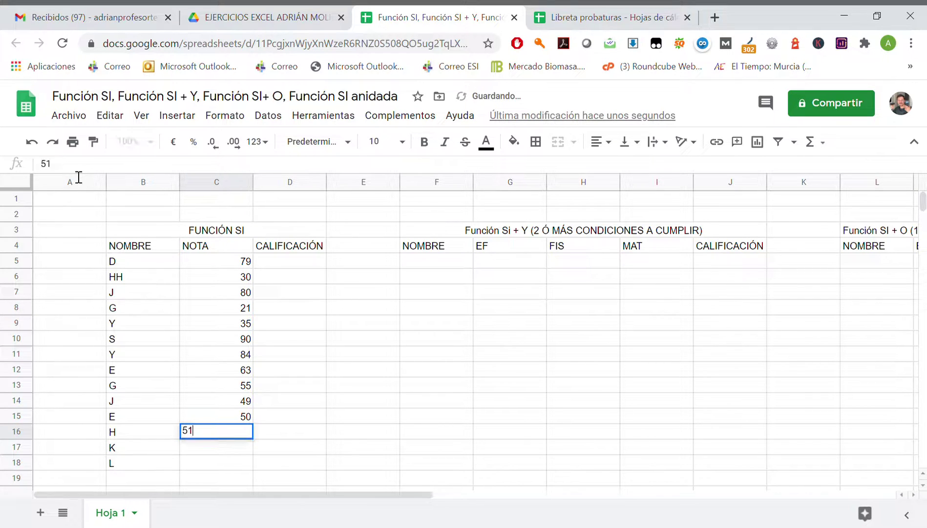
pyautogui.press('Return')
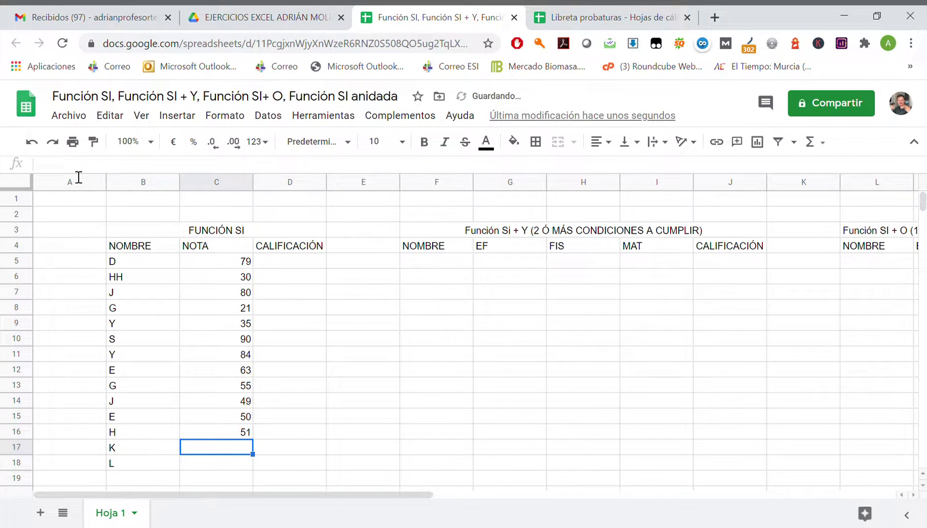
pyautogui.write('89')
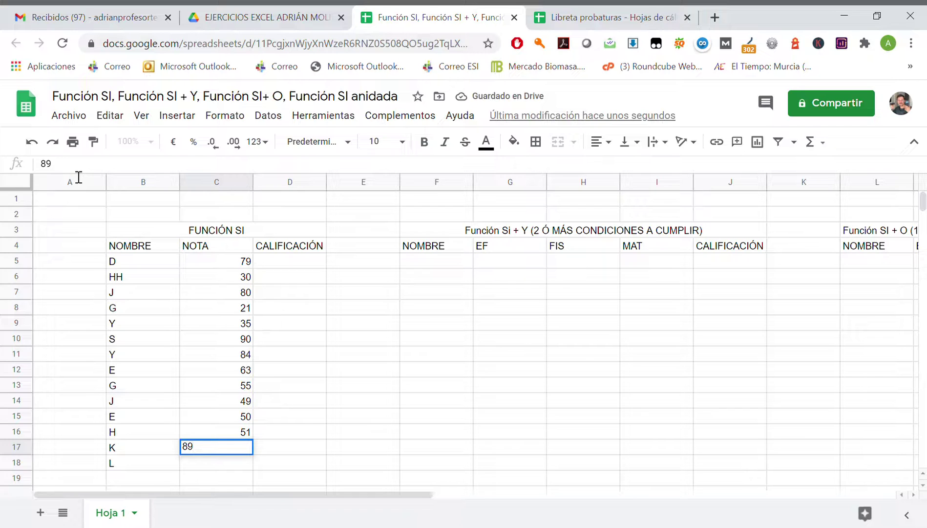
pyautogui.press('Return')
pyautogui.write('42')
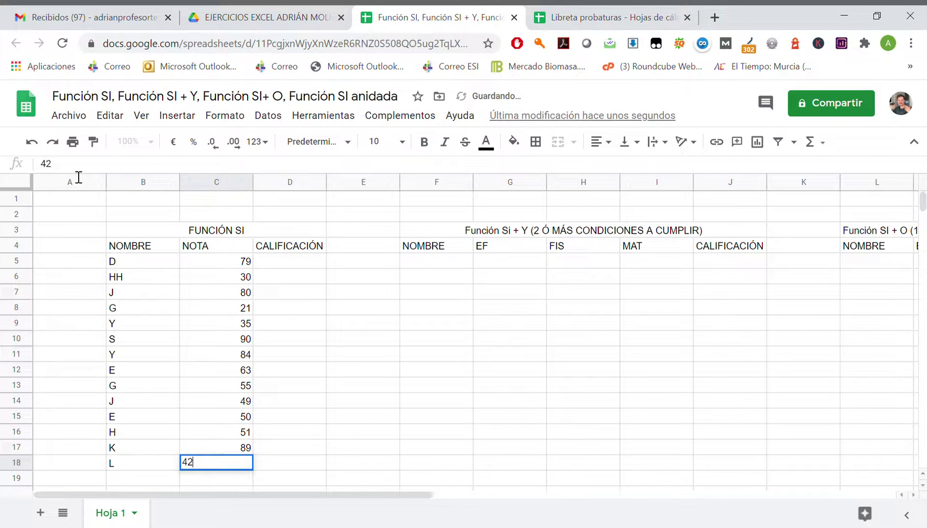
pyautogui.press('Return')
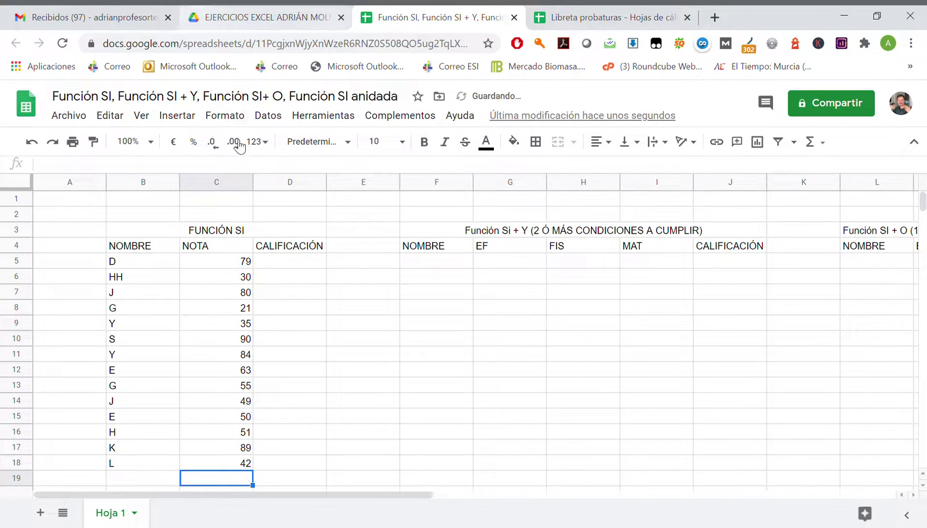
pyautogui.click(276, 268)
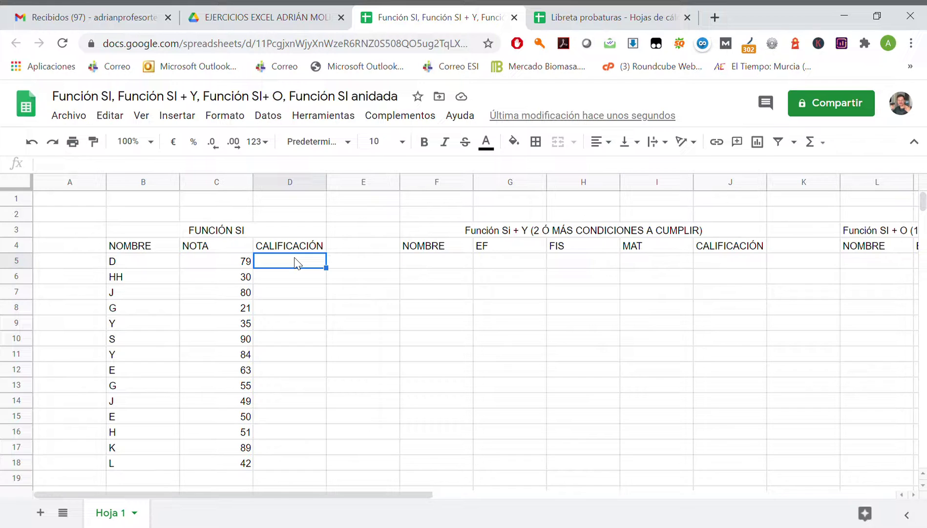
# Type =SI(C5>50;"APROBADO";"SUSPENSO") in D5, referencing C5 and fixing typos.
pyautogui.write('=')
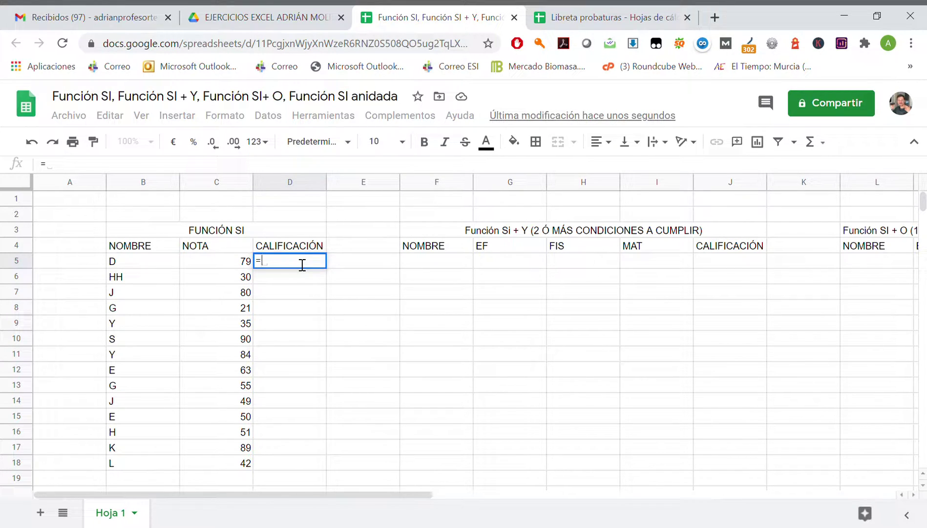
pyautogui.write('SI')
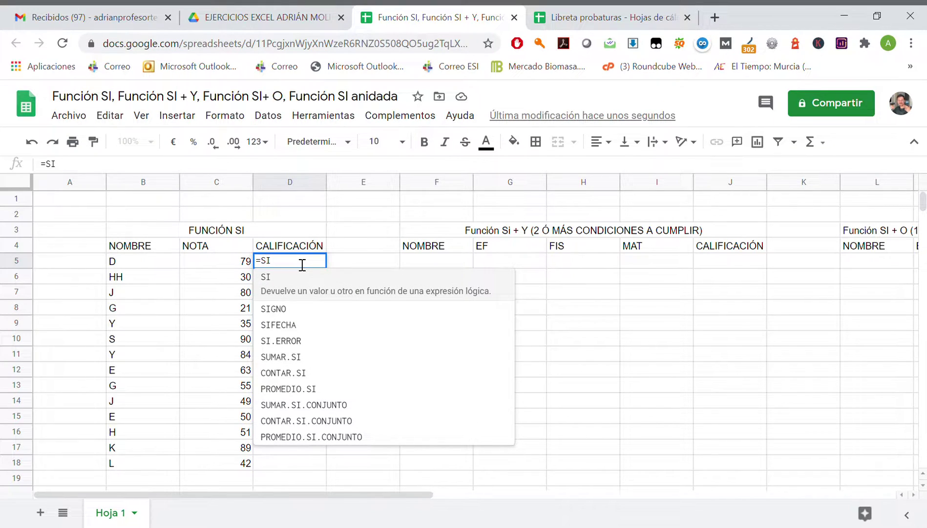
pyautogui.write('(')
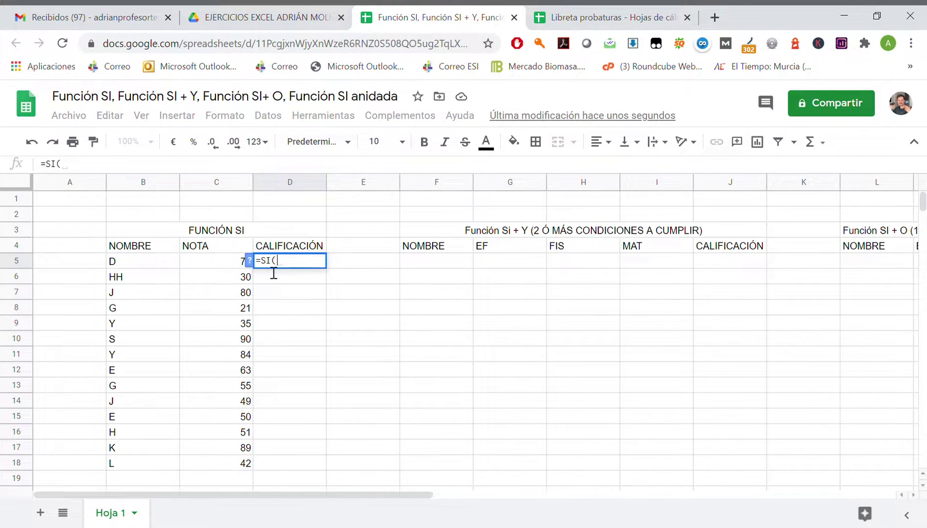
pyautogui.click(226, 263)
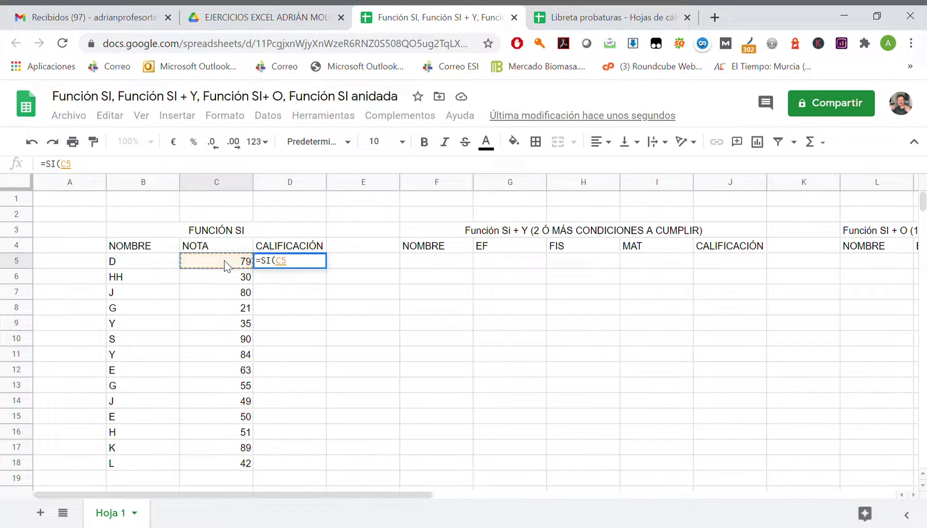
pyautogui.write('<')
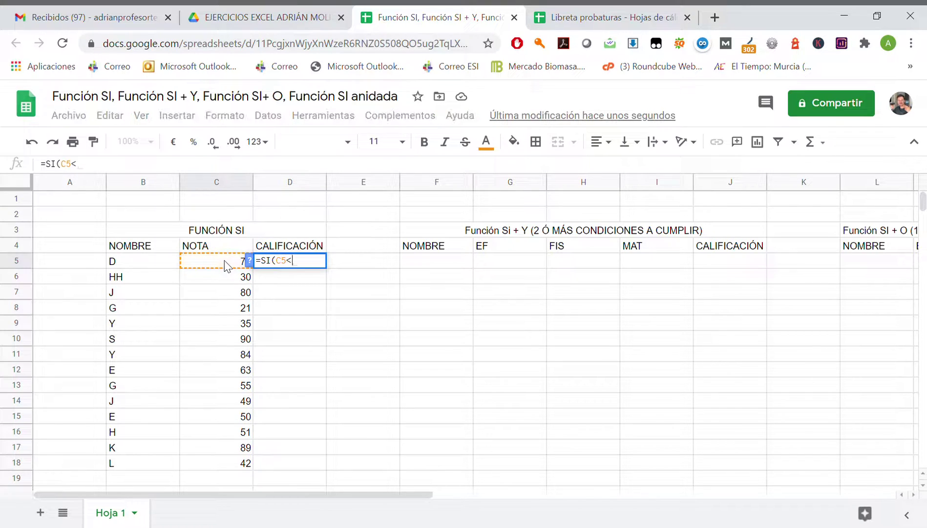
pyautogui.press('BackSpace')
pyautogui.write('>')
pyautogui.write('50')
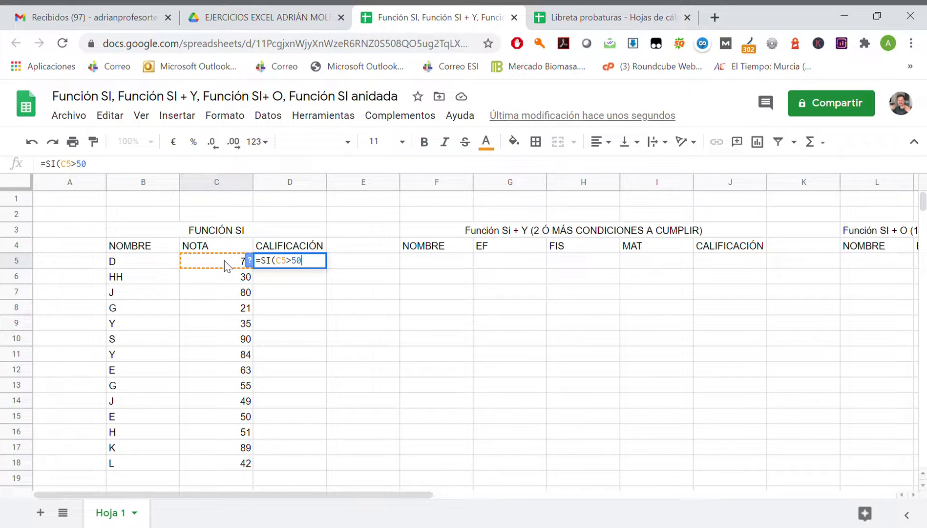
pyautogui.write(';')
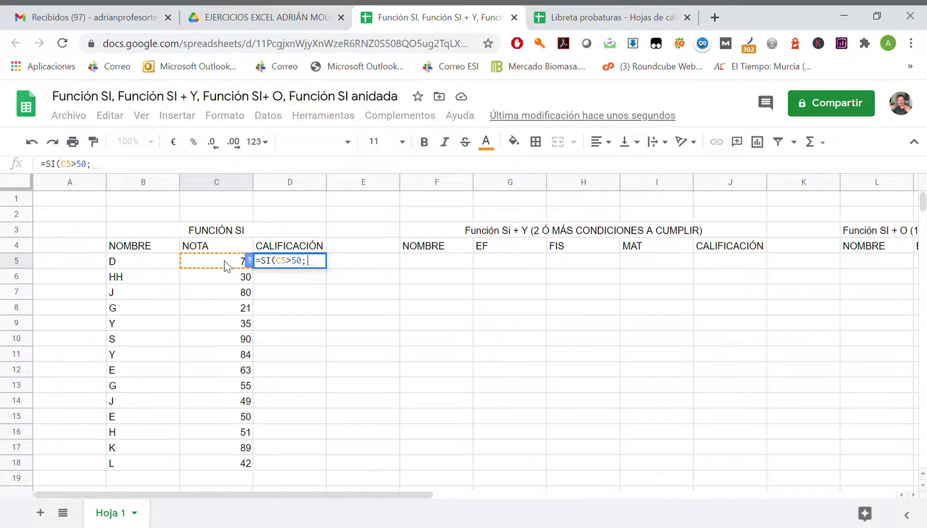
pyautogui.write('"')
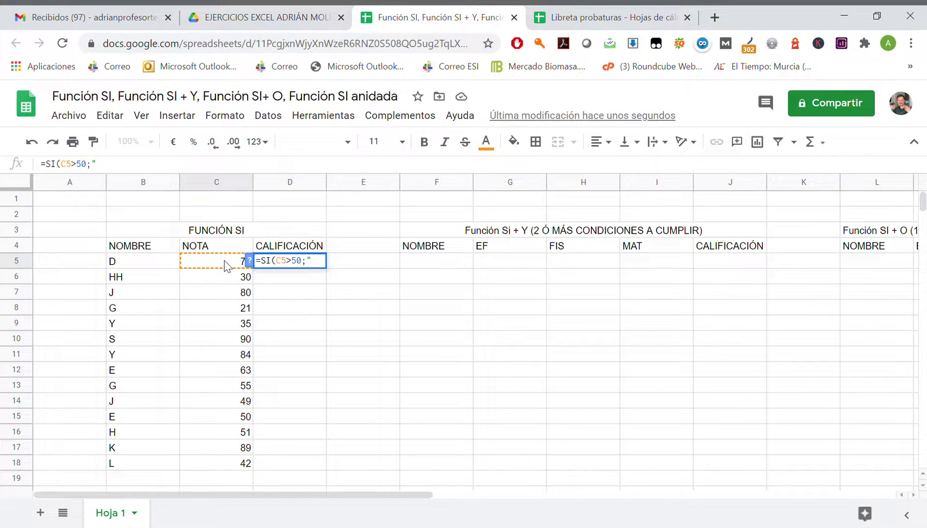
pyautogui.write('AAP')
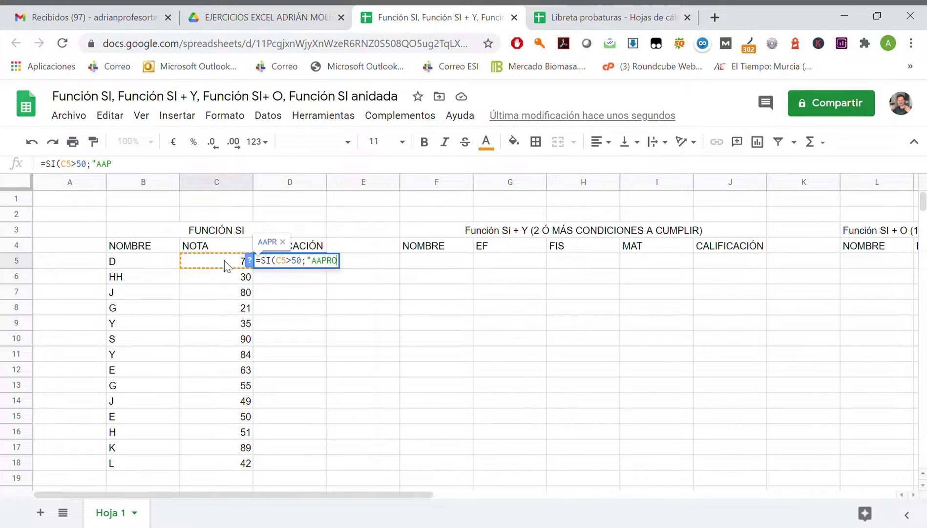
pyautogui.write('RO')
pyautogui.press('BackSpace')
pyautogui.press('BackSpace')
pyautogui.press('BackSpace')
pyautogui.press('BackSpace')
pyautogui.write('PR')
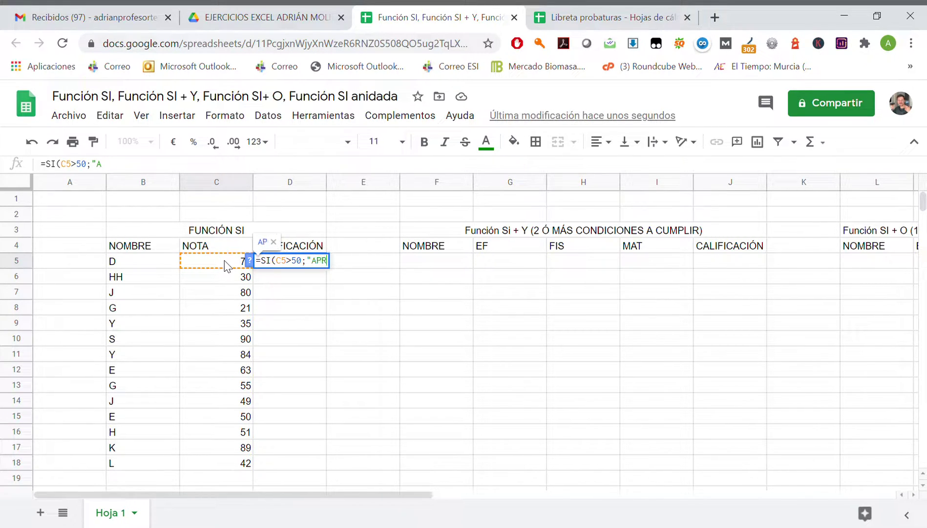
pyautogui.write('OBADO"')
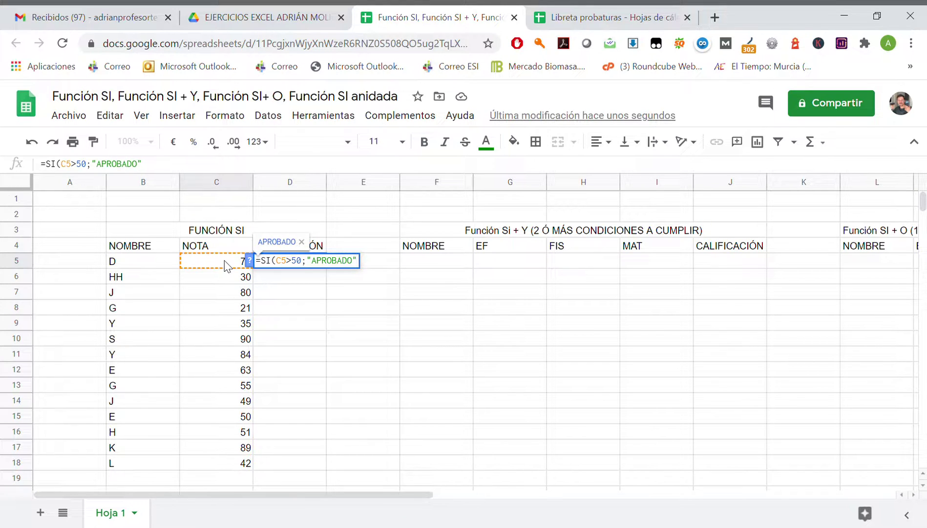
pyautogui.write(';')
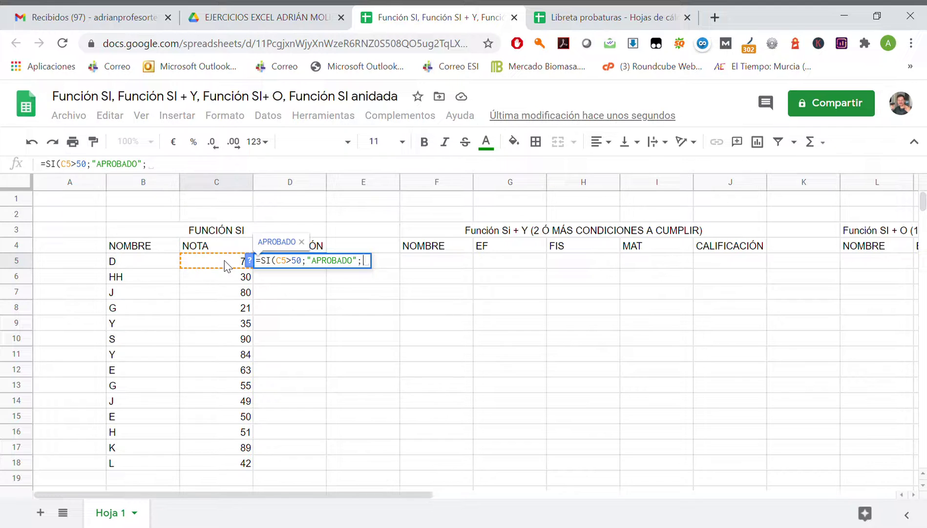
pyautogui.write('"SUS')
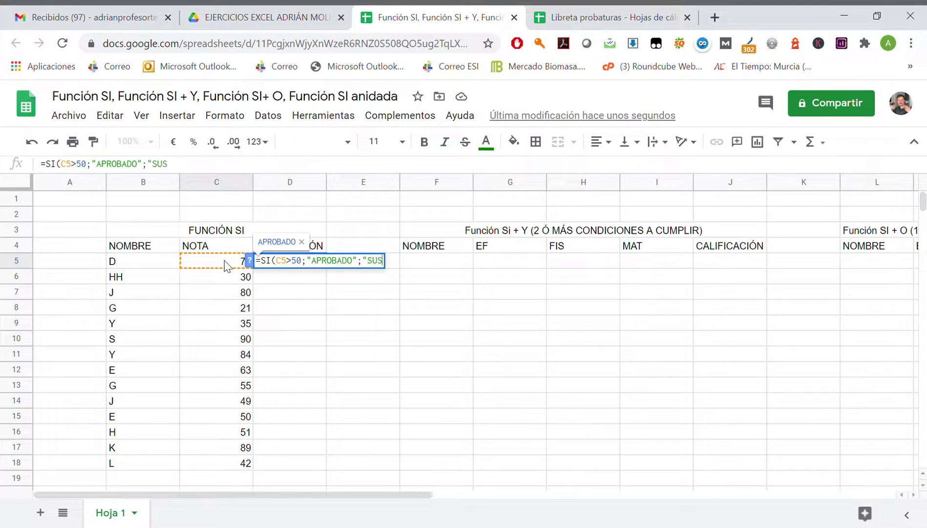
pyautogui.write('PENSO')
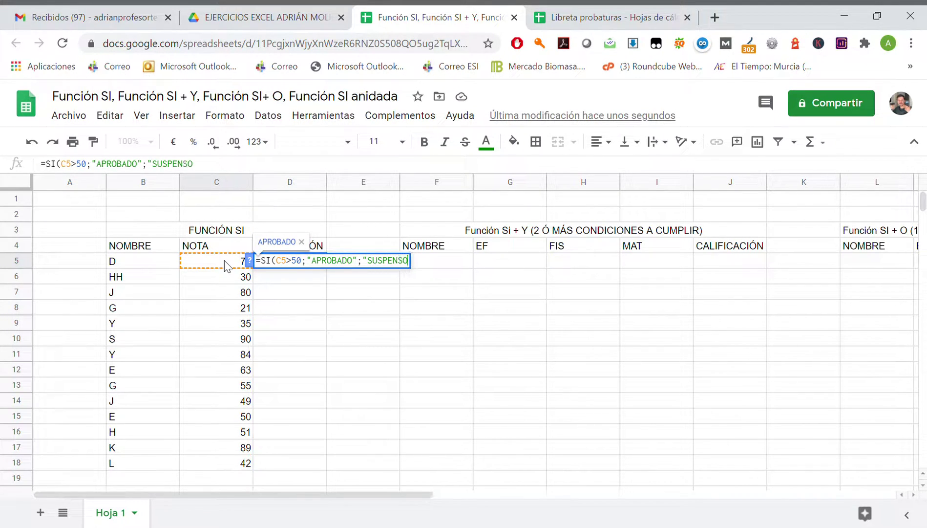
pyautogui.write('")')
# Commit the D5 grading formula, fill it down to D18, and check the copied rows.
pyautogui.press('Return')
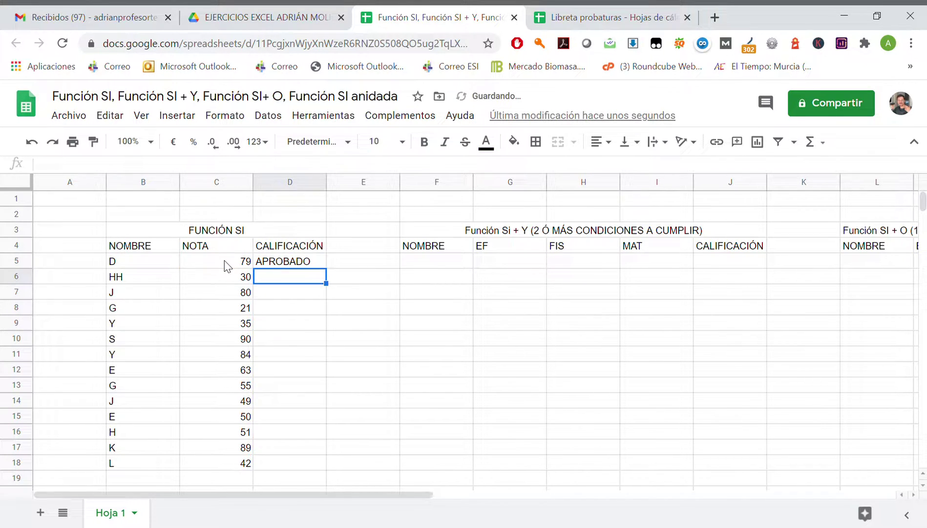
pyautogui.click(260, 265)
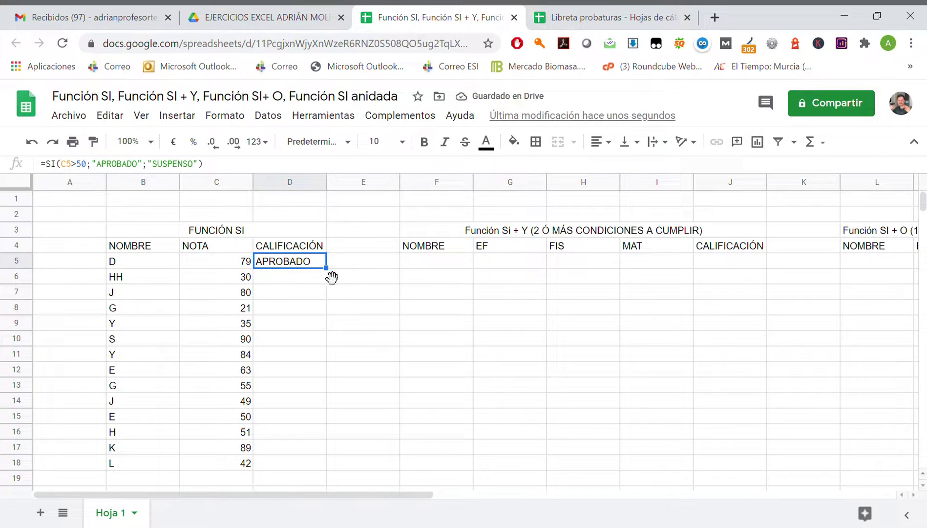
pyautogui.moveTo(326, 268); pyautogui.dragTo(309, 476)
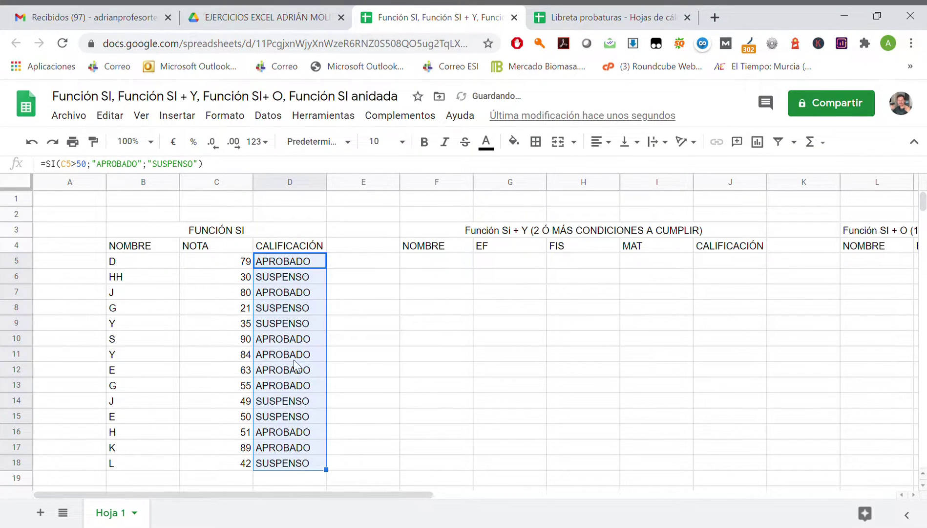
pyautogui.click(294, 278)
pyautogui.click(291, 293)
pyautogui.click(288, 308)
pyautogui.click(285, 323)
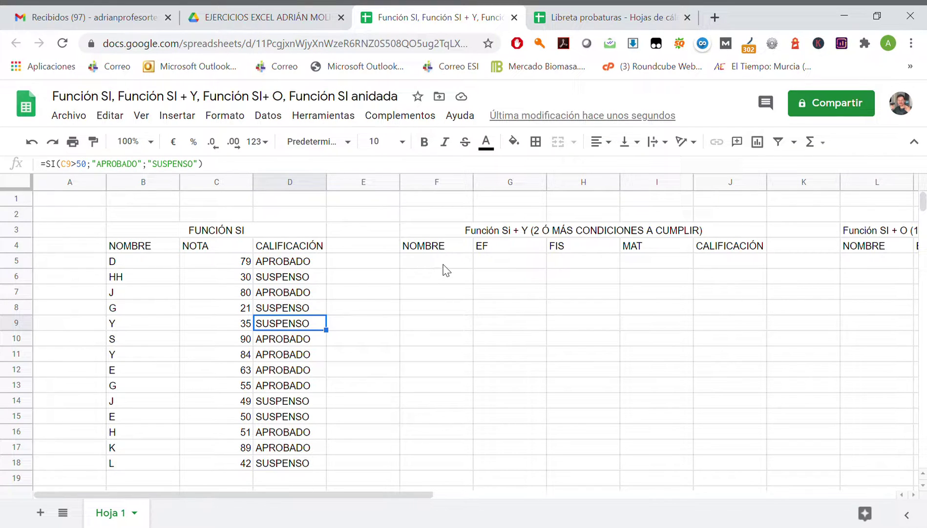
# Copy the names from B5:B18 into F5:F18 of the second table.
pyautogui.click(443, 266)
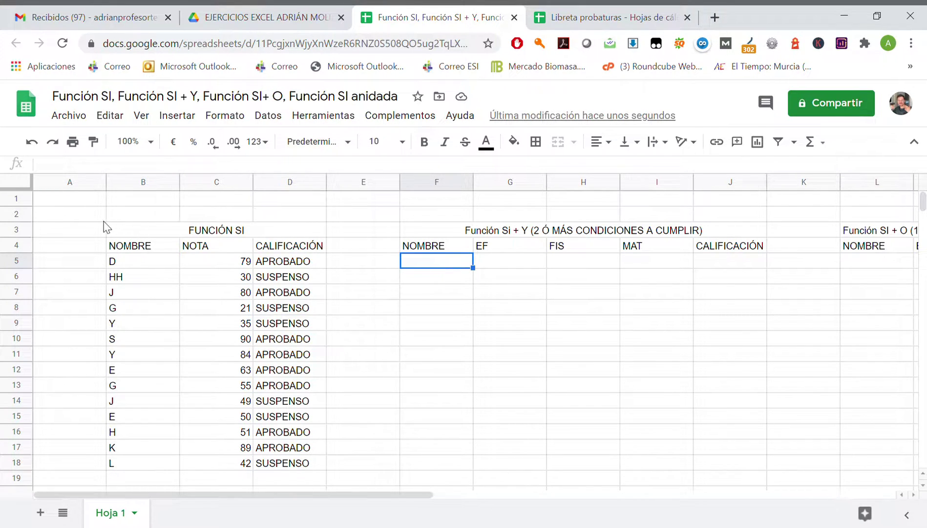
pyautogui.click(116, 263)
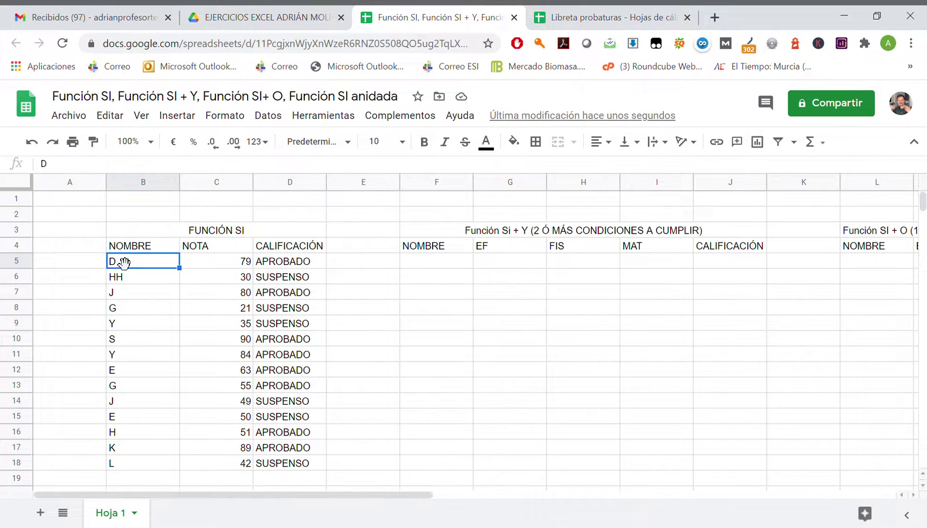
pyautogui.keyDown('shift'); pyautogui.click(132, 466); pyautogui.keyUp('shift')
pyautogui.hotkey('ctrl', 'c')
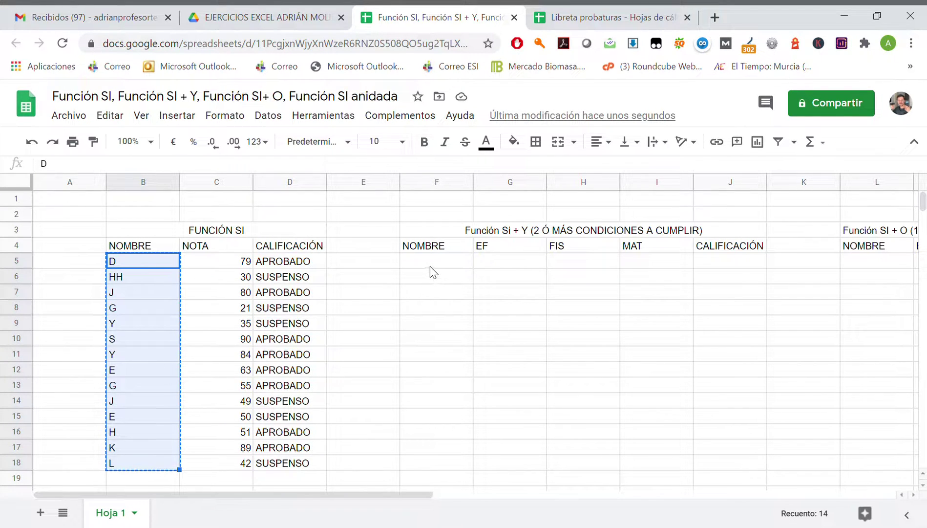
pyautogui.click(432, 270)
pyautogui.hotkey('ctrl', 'v')
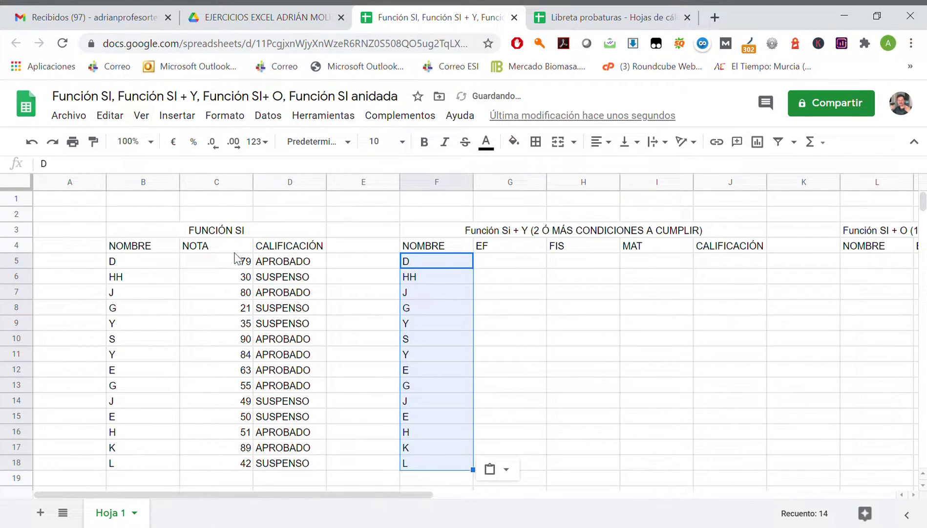
# Copy the scores from C5:C18 into the EF column starting at G5.
pyautogui.click(237, 261)
pyautogui.keyDown('shift'); pyautogui.click(238, 463); pyautogui.keyUp('shift')
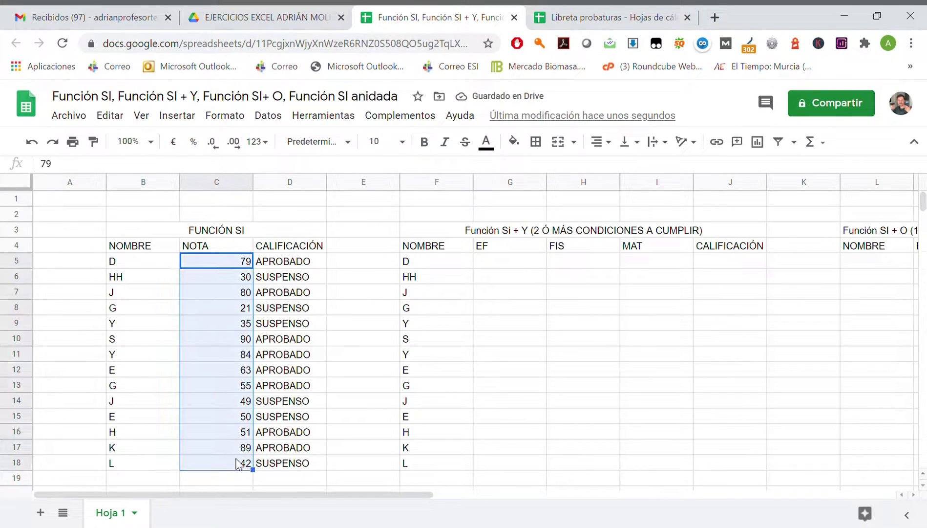
pyautogui.hotkey('ctrl', 'c')
pyautogui.click(513, 269)
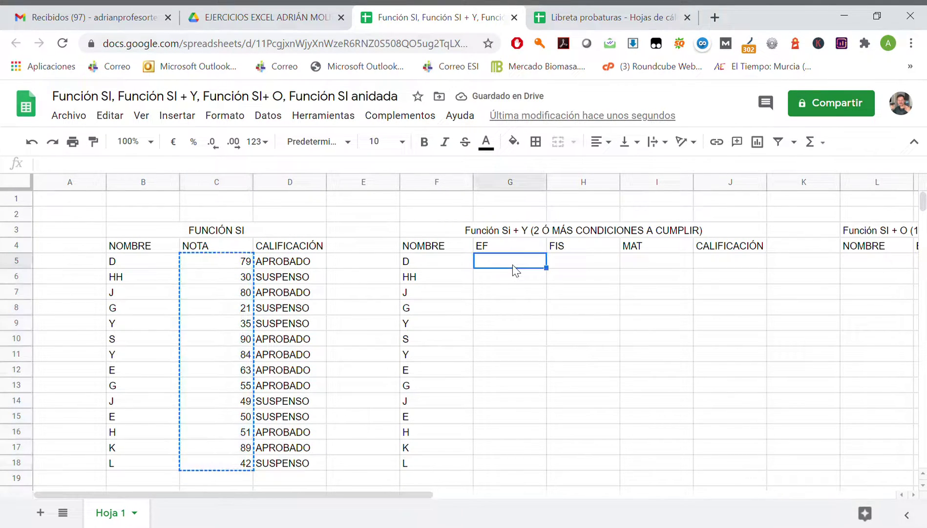
pyautogui.hotkey('ctrl', 'v')
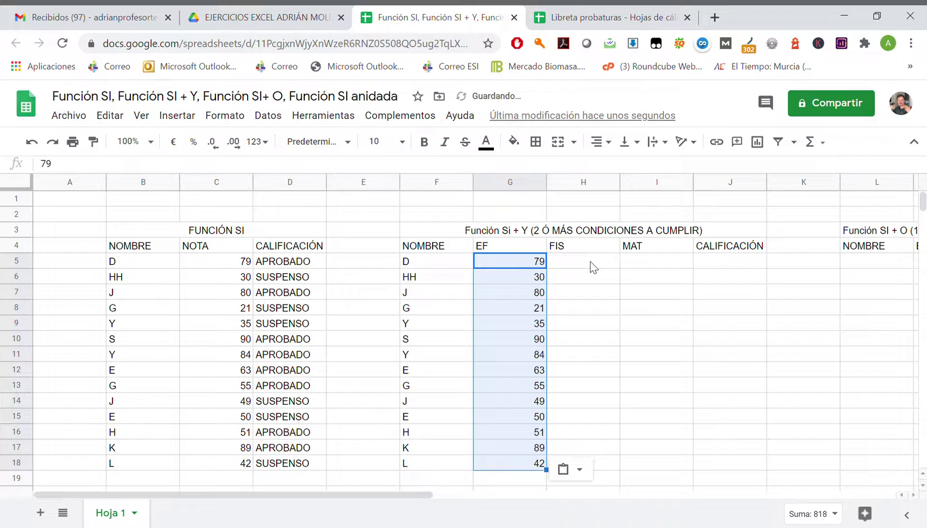
pyautogui.click(592, 267)
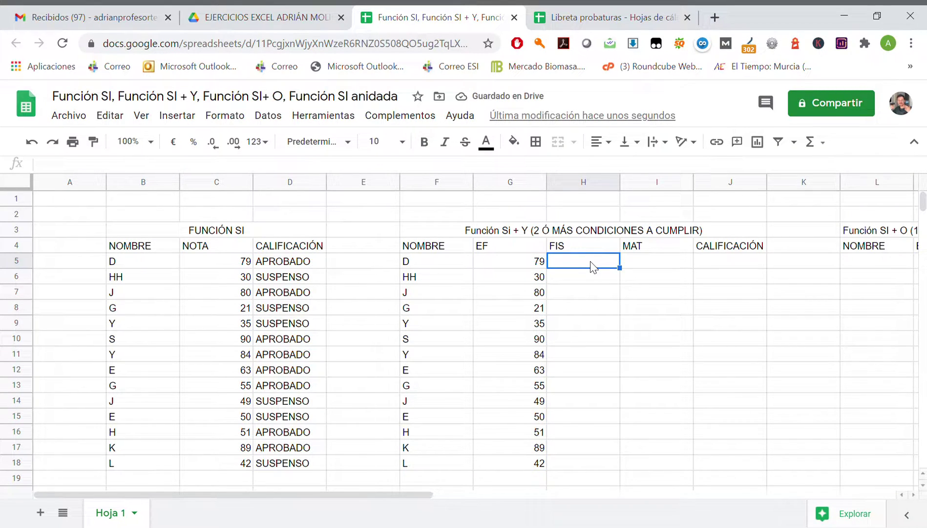
# Enter FIS scores 60, 52, 89, 60, 90, 51 and 42 in H5:H11.
pyautogui.write('60')
pyautogui.press('Return')
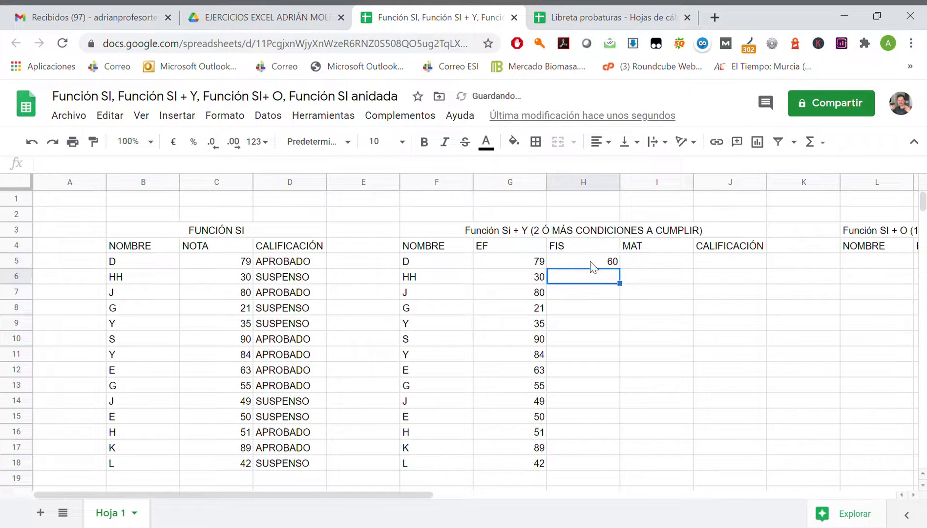
pyautogui.write('52')
pyautogui.press('Return')
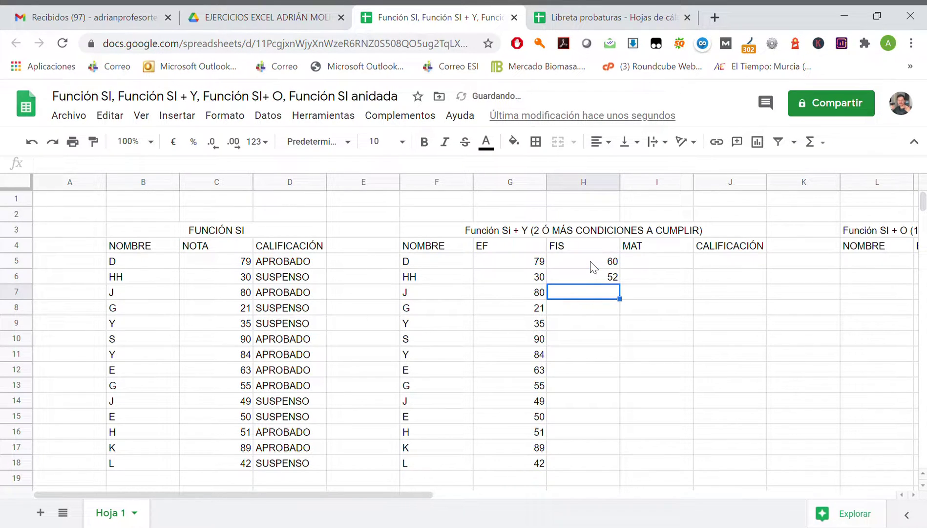
pyautogui.write('89')
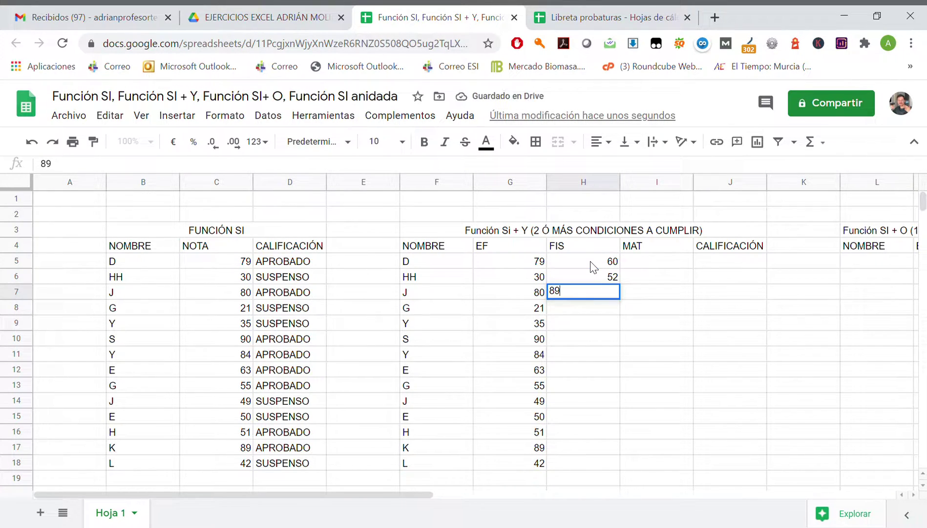
pyautogui.press('Return')
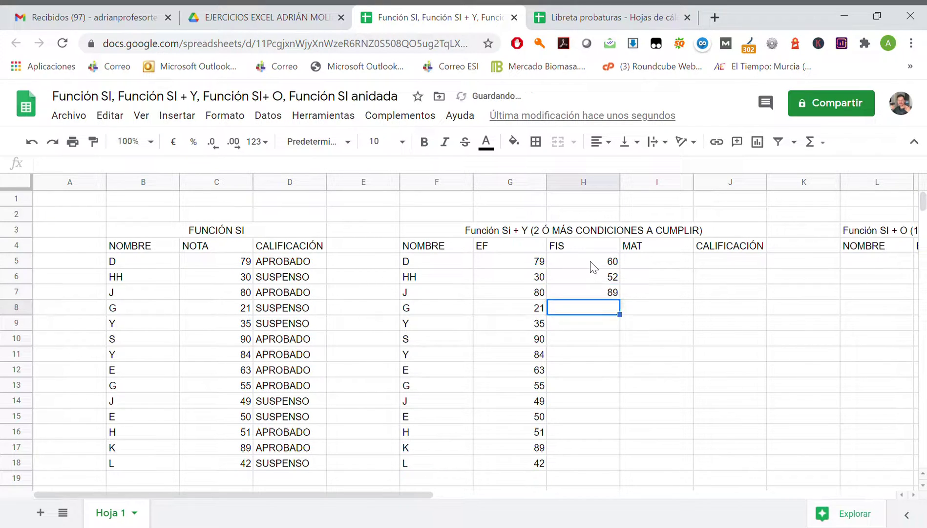
pyautogui.write('60')
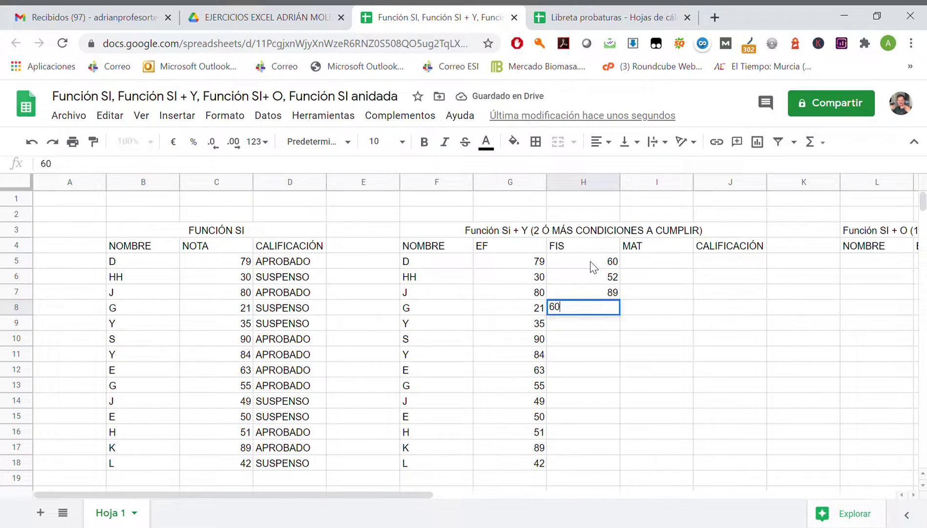
pyautogui.press('Return')
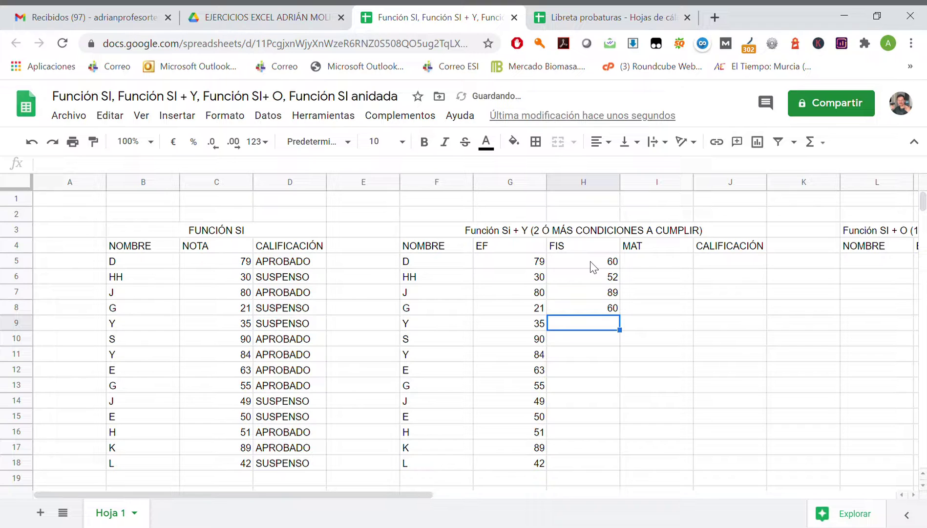
pyautogui.write('90')
pyautogui.press('Return')
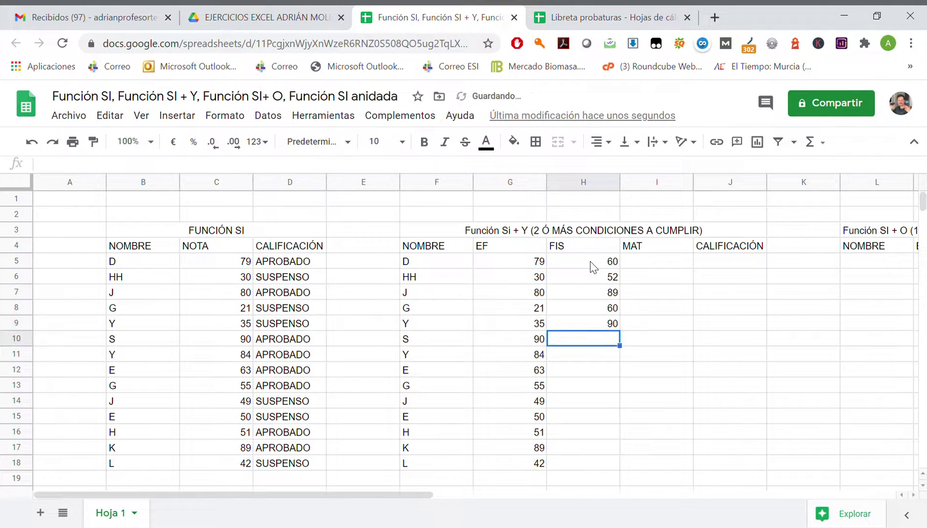
pyautogui.write('51')
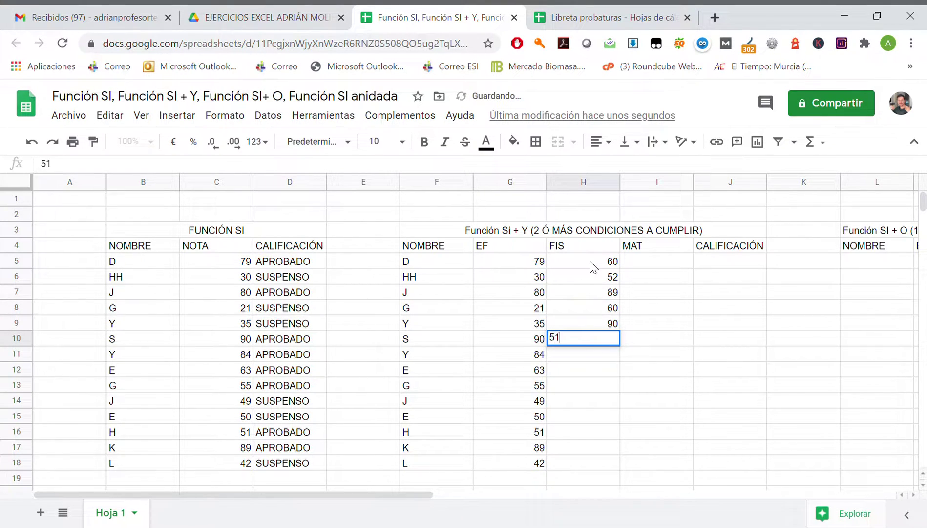
pyautogui.press('Return')
pyautogui.write('4')
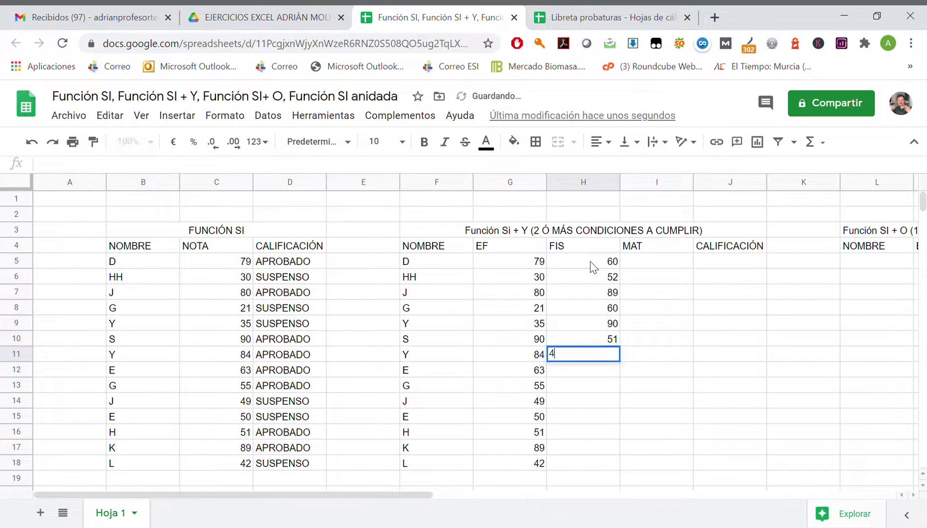
pyautogui.write('2')
pyautogui.press('Return')
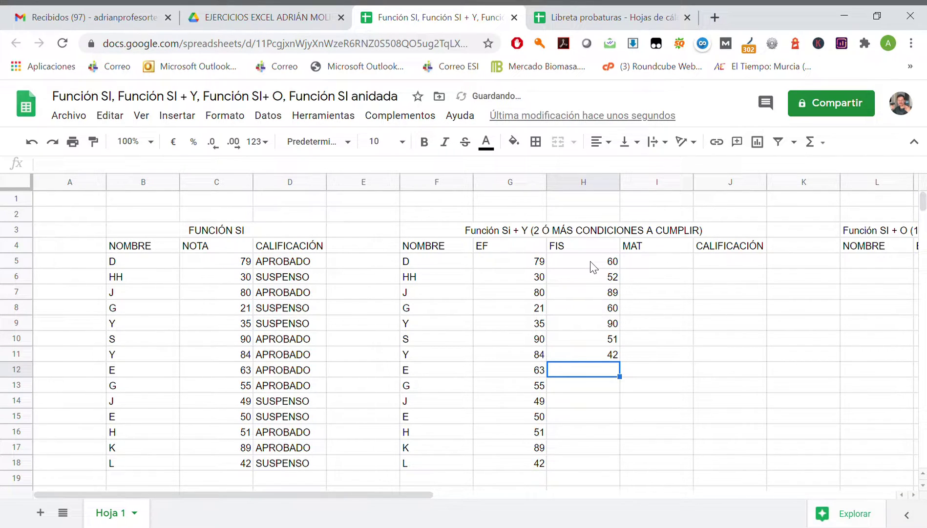
# Enter FIS scores 74, 42, 90, 90, 95, 91 and 45 in H12:H18, correcting 37 to 45.
pyautogui.write('74')
pyautogui.press('Return')
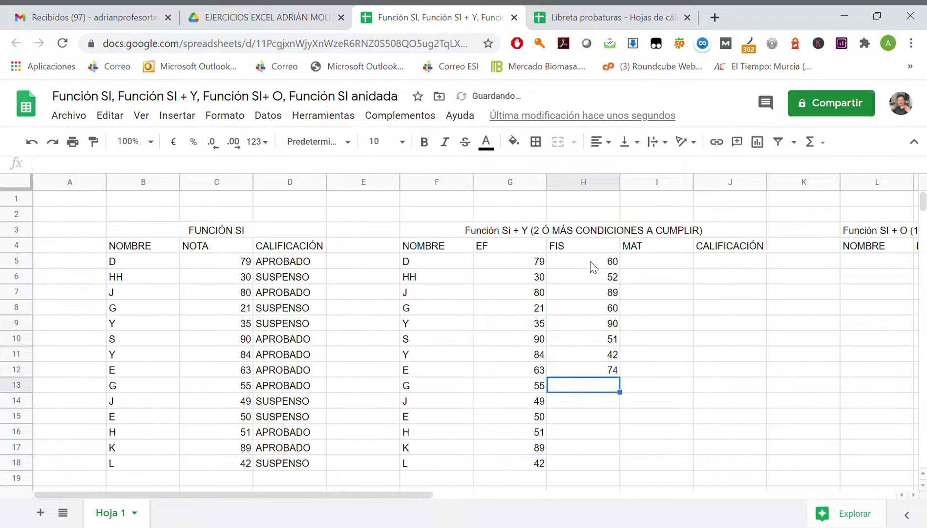
pyautogui.write('42')
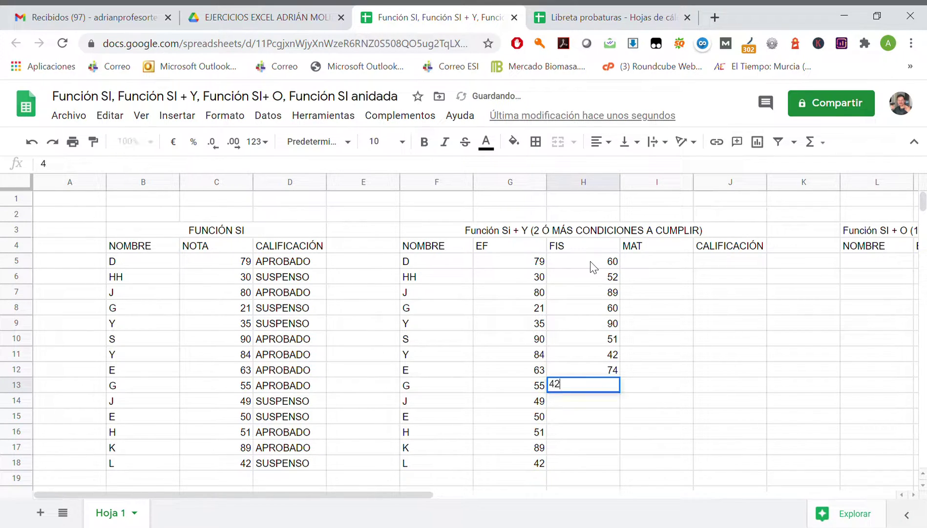
pyautogui.press('Return')
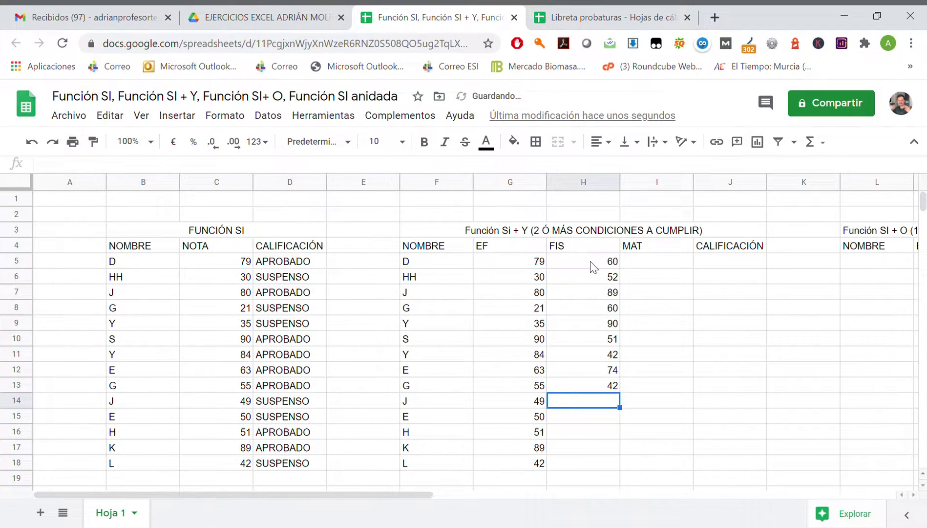
pyautogui.write('90')
pyautogui.press('Return')
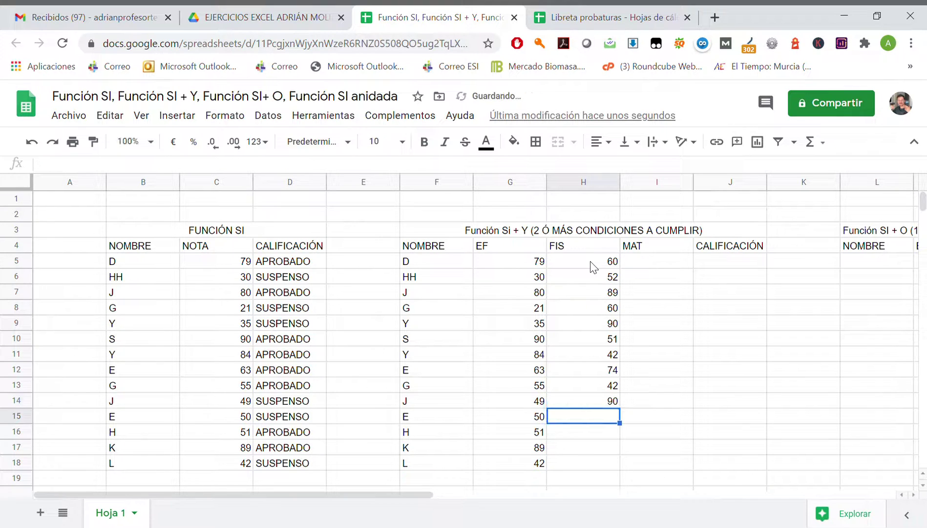
pyautogui.write('90')
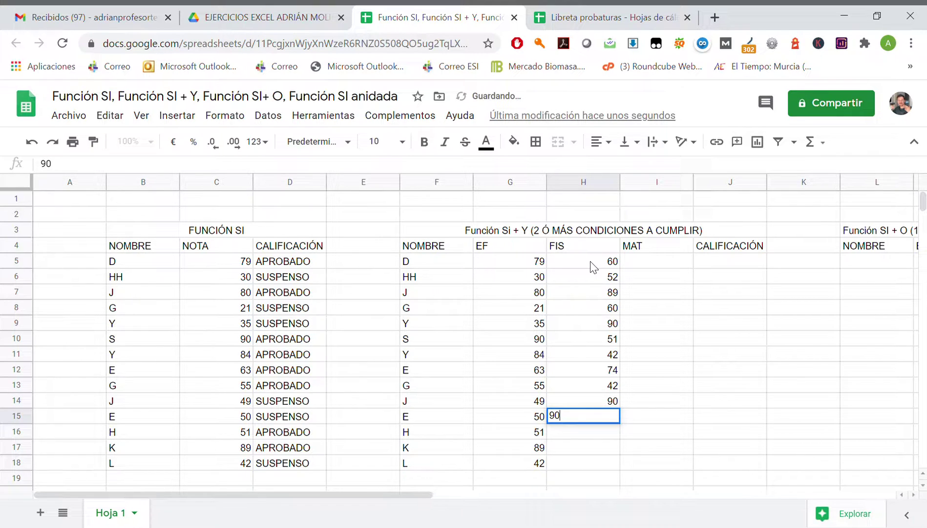
pyautogui.press('Return')
pyautogui.write('95')
pyautogui.press('Return')
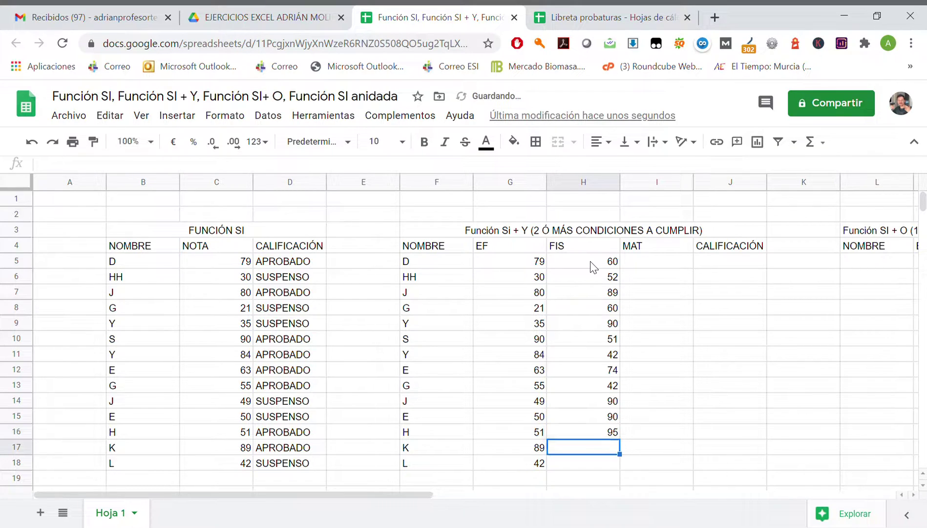
pyautogui.write('91')
pyautogui.press('Return')
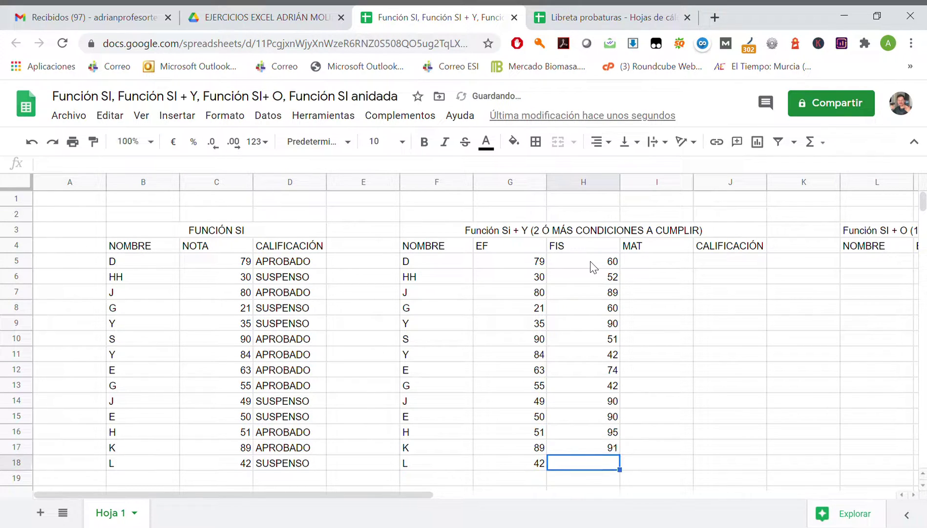
pyautogui.write('37')
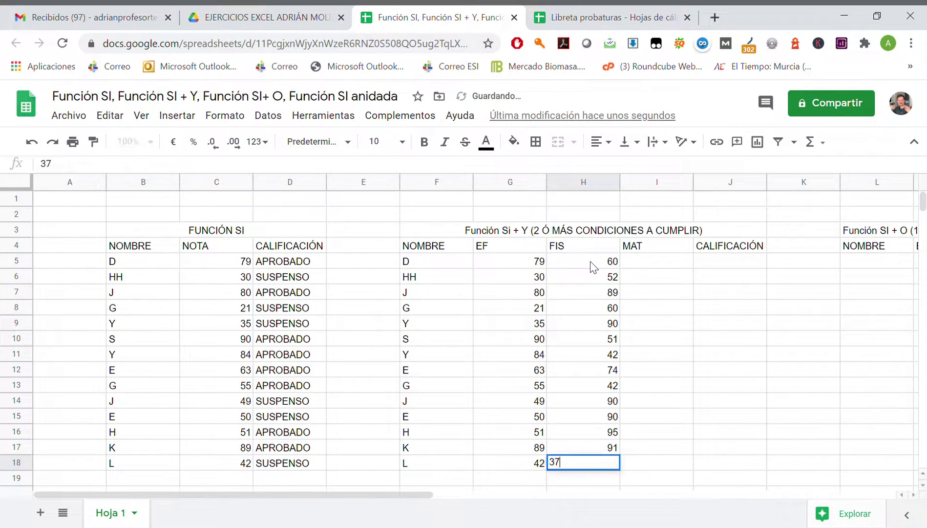
pyautogui.press('BackSpace')
pyautogui.press('BackSpace')
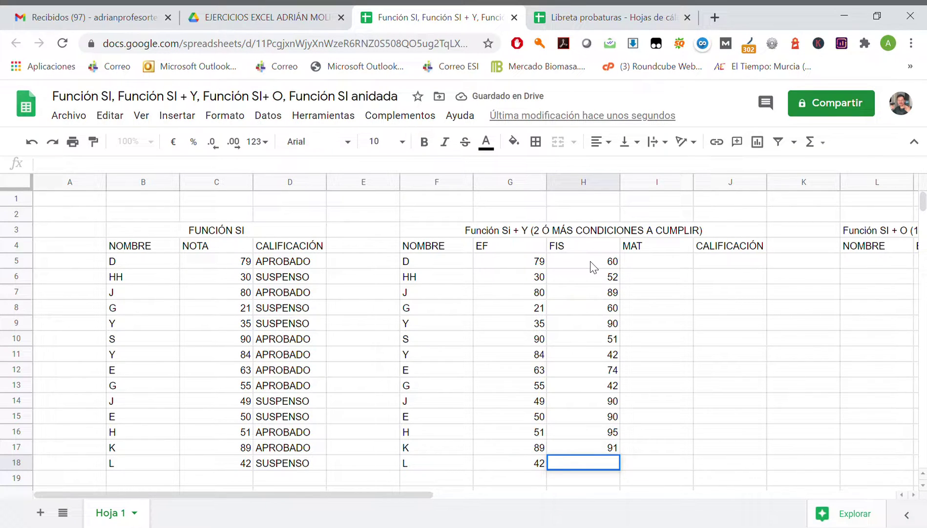
pyautogui.write('45')
pyautogui.press('Return')
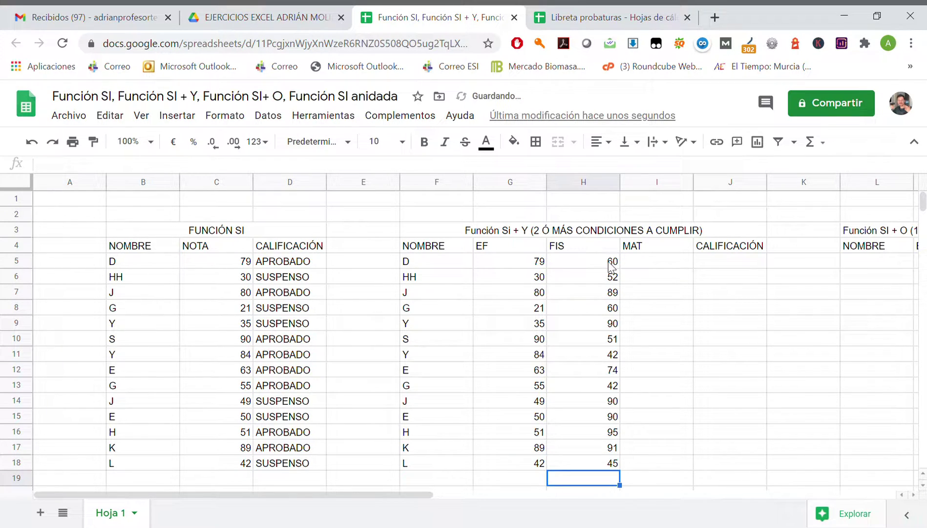
pyautogui.click(634, 264)
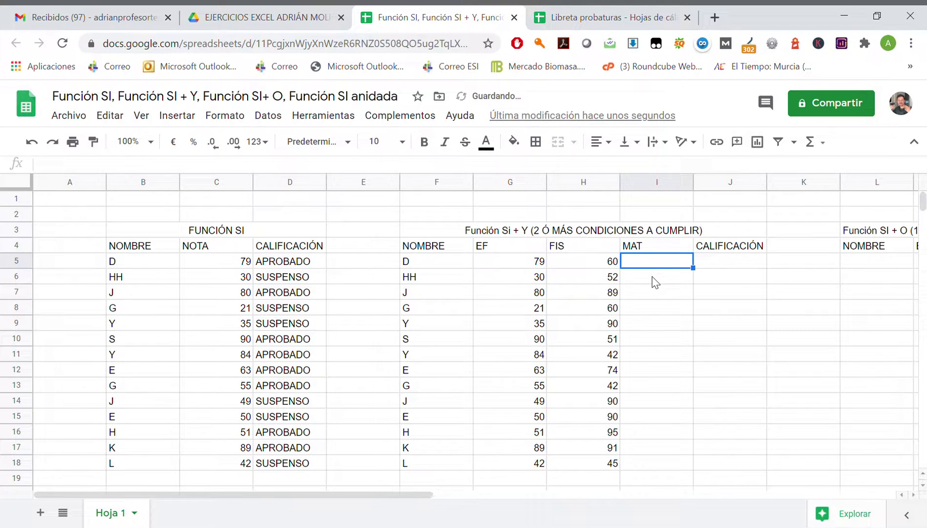
# Enter MAT scores 48, 44, 52, 57, 55, 53 and 54 in I5:I11.
pyautogui.write('48')
pyautogui.press('Return')
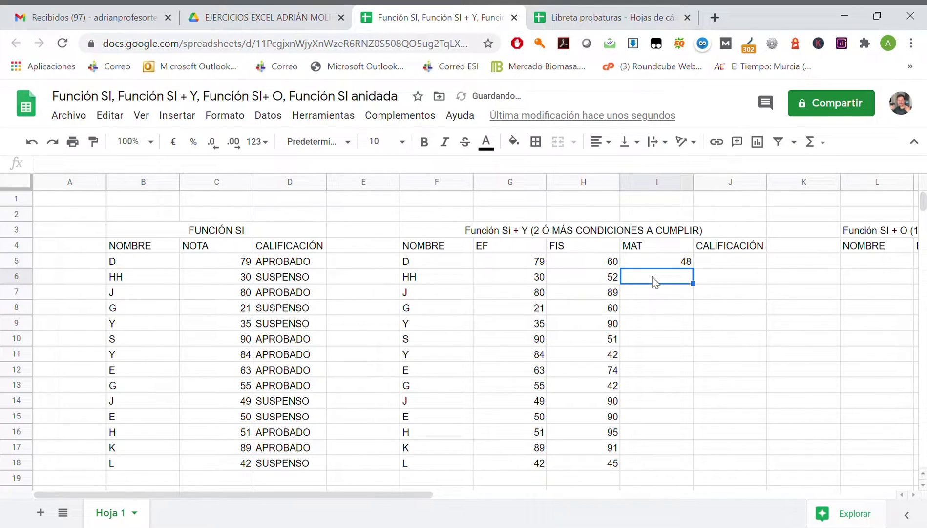
pyautogui.write('44')
pyautogui.press('Return')
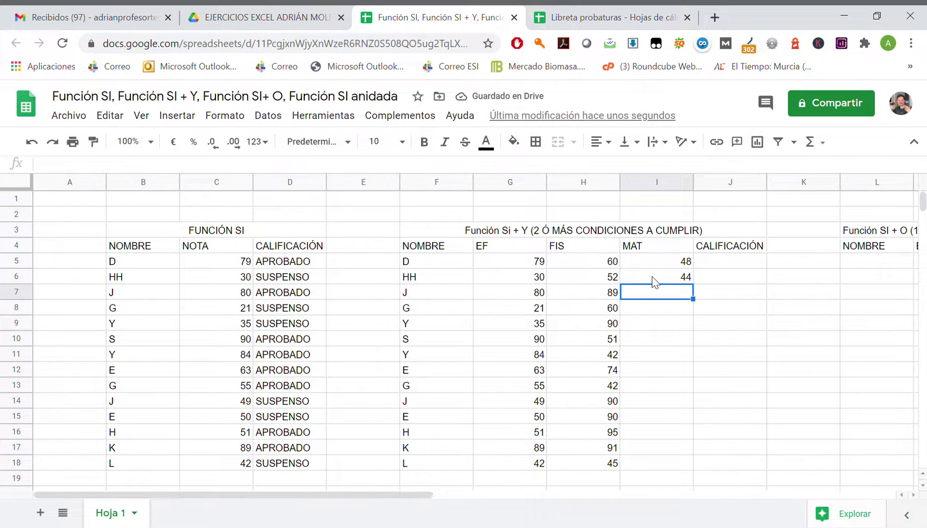
pyautogui.write('52')
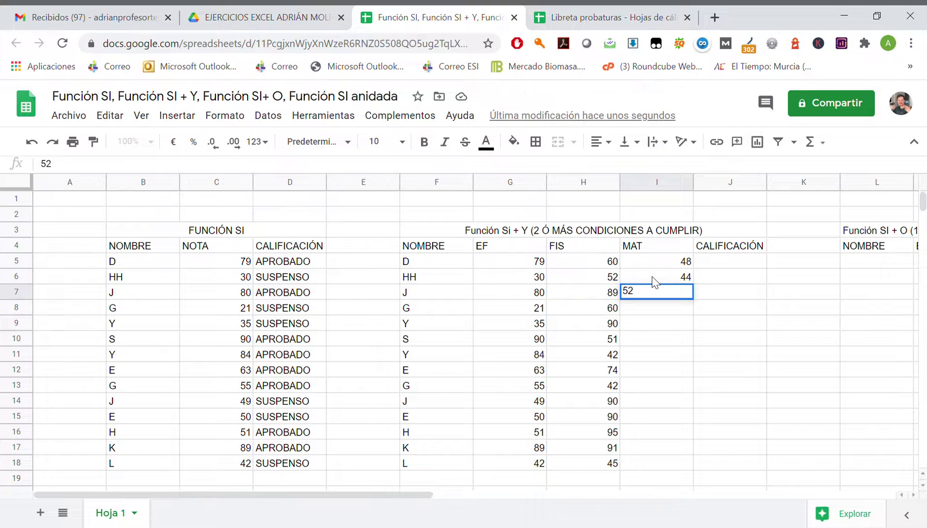
pyautogui.press('Return')
pyautogui.write('57')
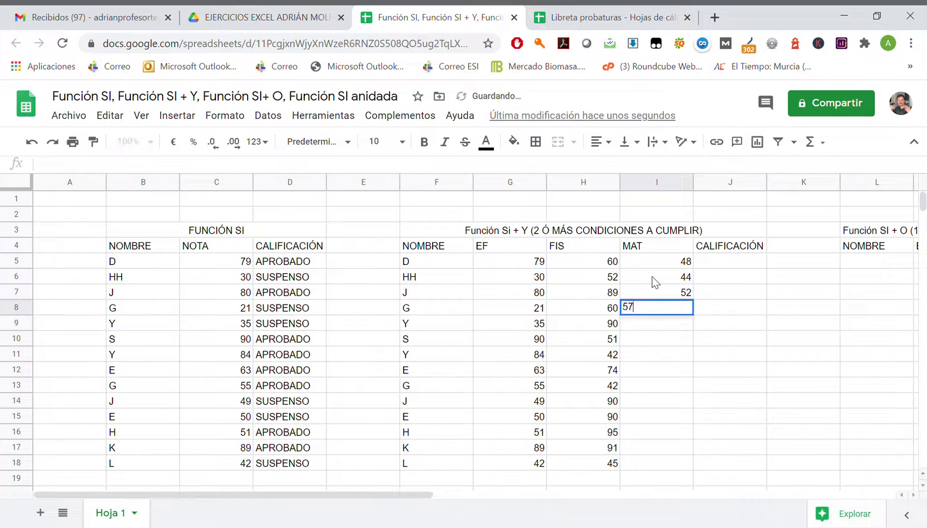
pyautogui.press('Return')
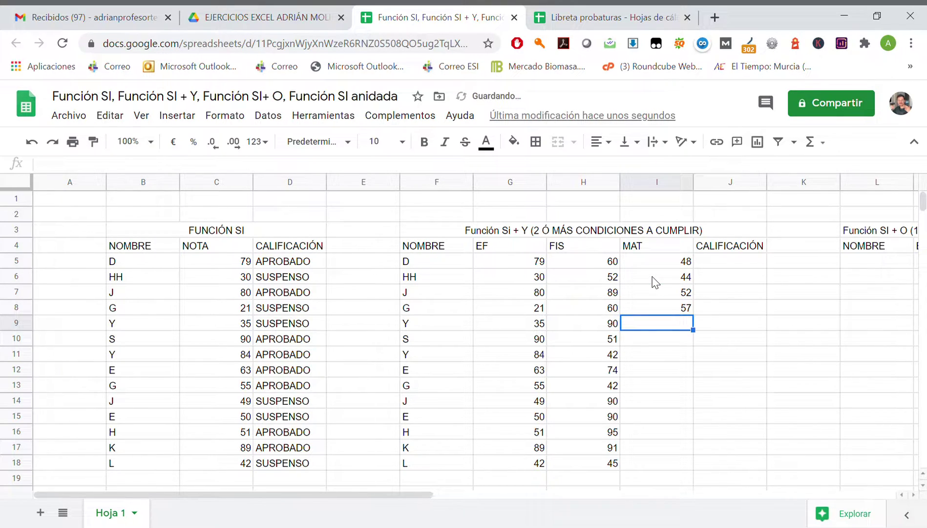
pyautogui.write('55')
pyautogui.press('Return')
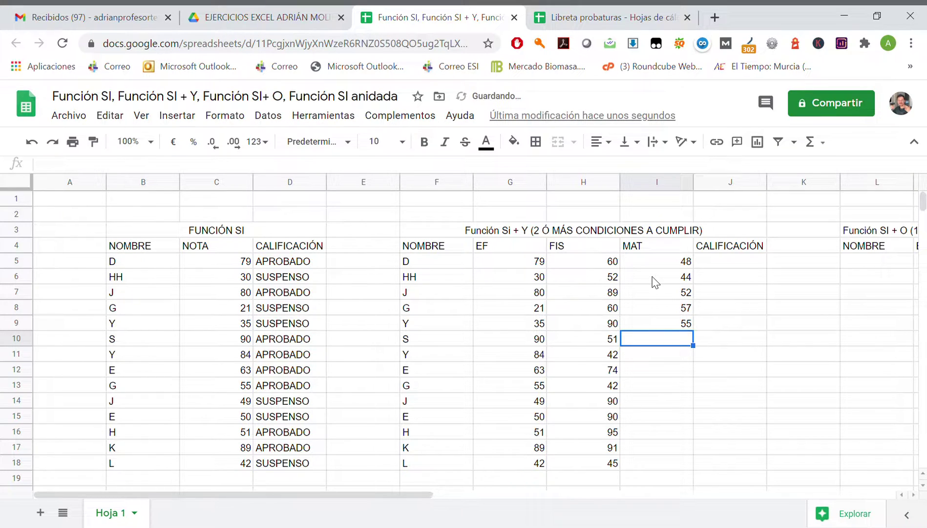
pyautogui.write('53')
pyautogui.press('Return')
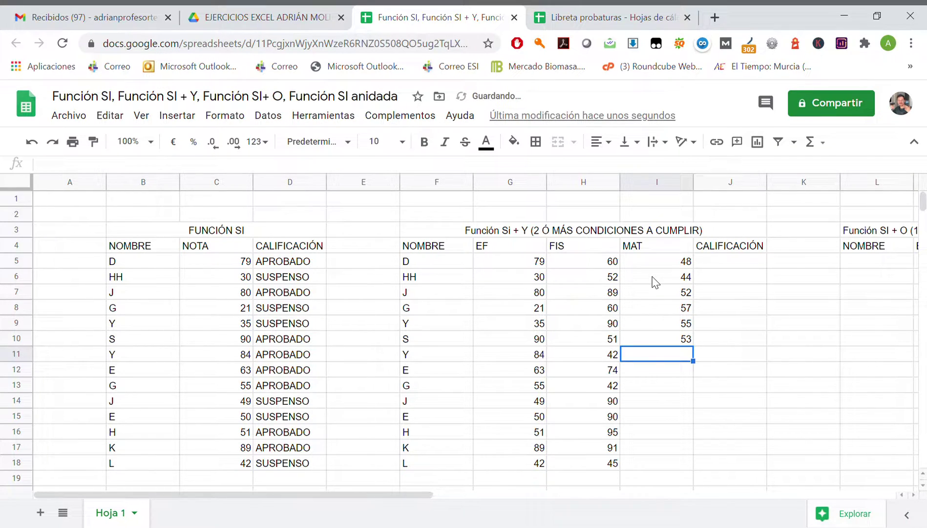
pyautogui.write('54')
pyautogui.press('Return')
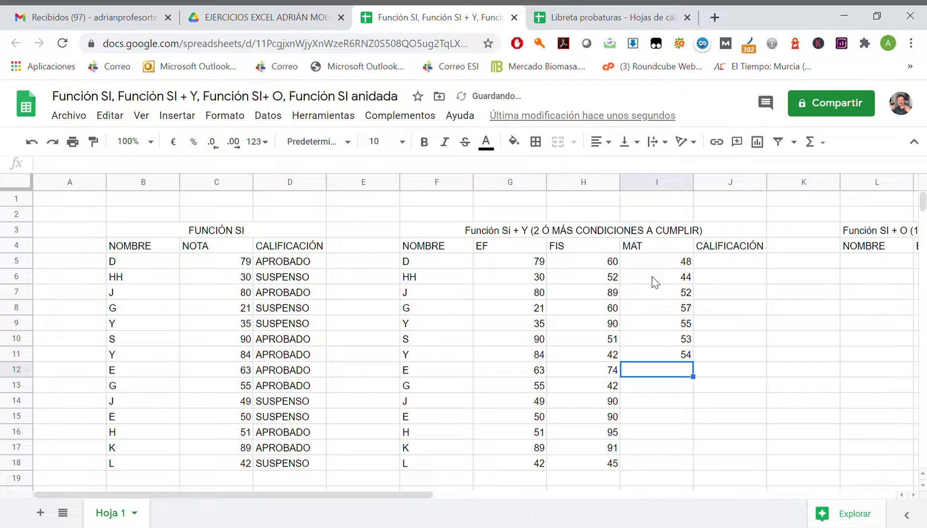
# Enter MAT scores 90, 100, 100, 100, 90, 46 and 97 in I12:I18.
pyautogui.write('50')
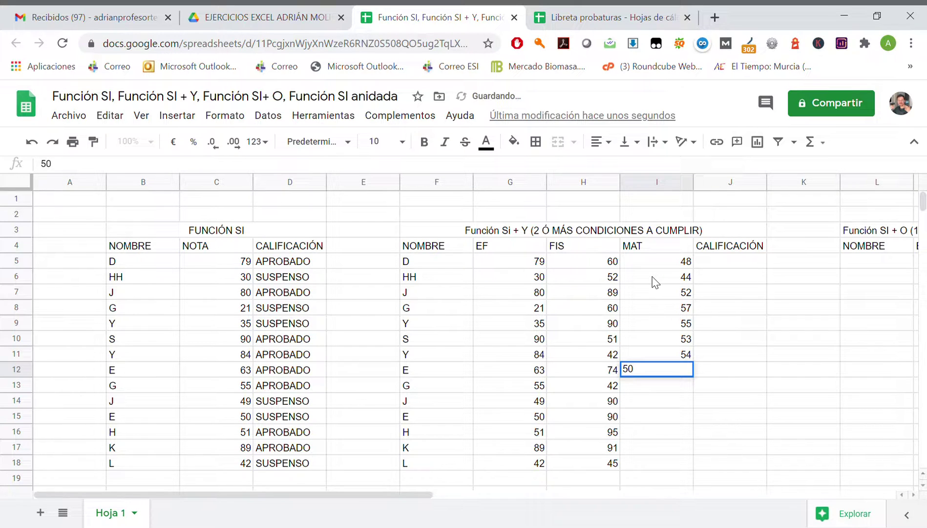
pyautogui.press('BackSpace')
pyautogui.press('BackSpace')
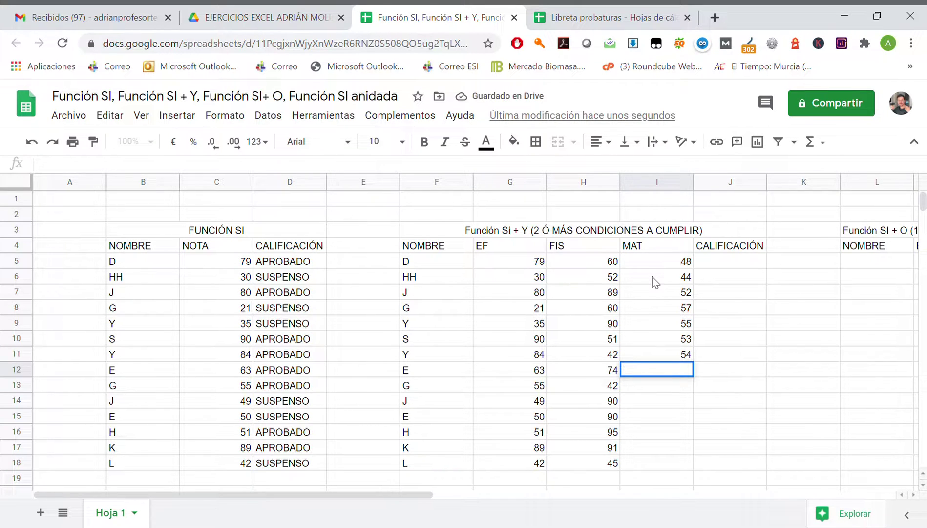
pyautogui.write('90')
pyautogui.press('Return')
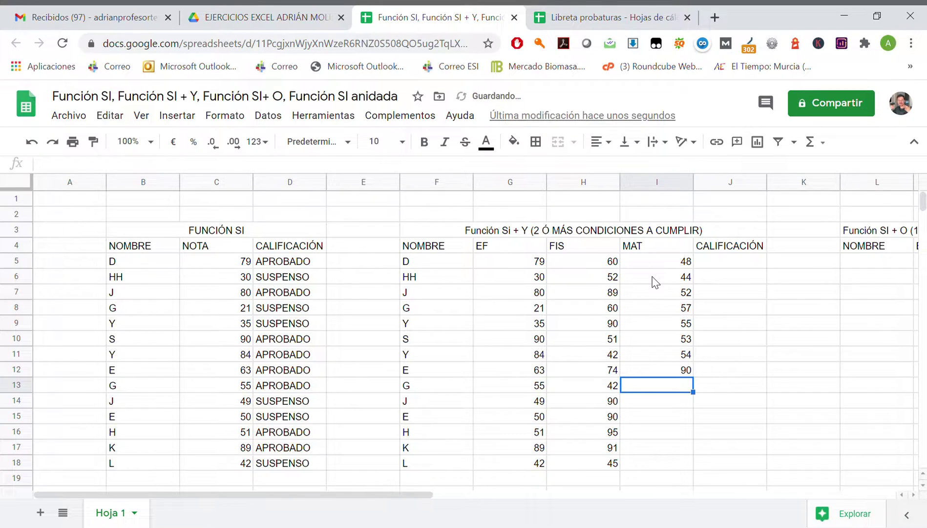
pyautogui.write('10')
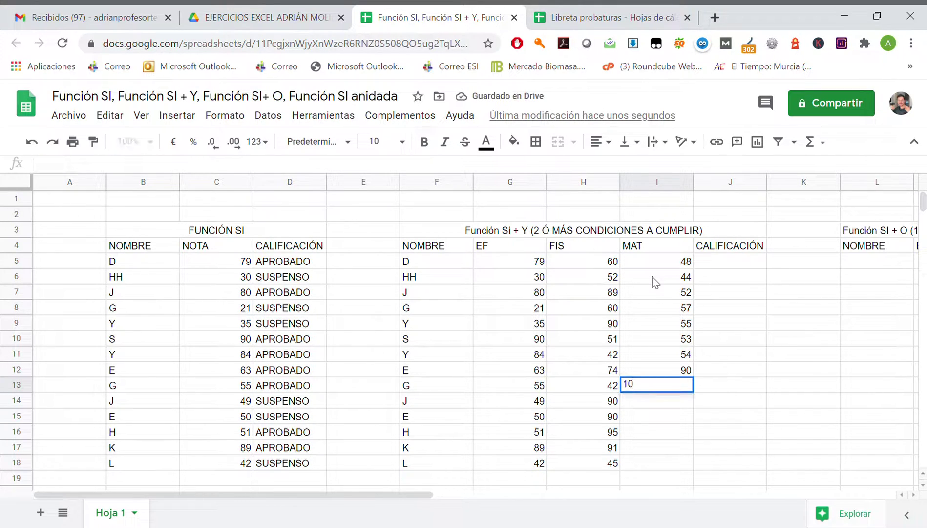
pyautogui.write('0')
pyautogui.press('Return')
pyautogui.write('100')
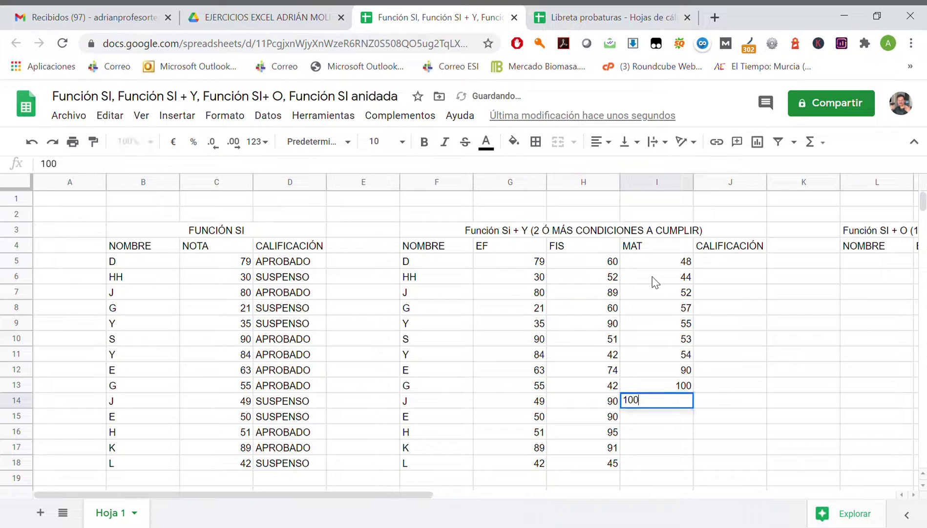
pyautogui.press('Return')
pyautogui.write('100')
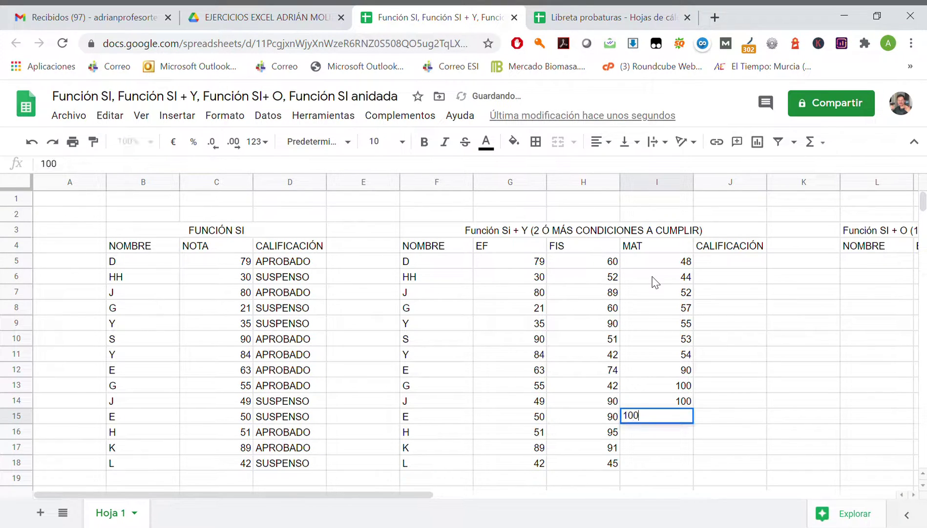
pyautogui.press('Return')
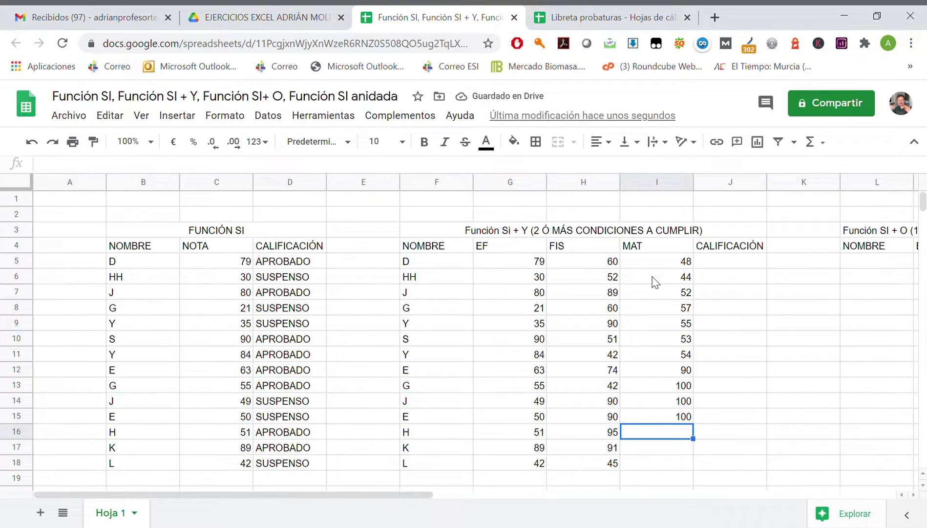
pyautogui.write('90')
pyautogui.press('Return')
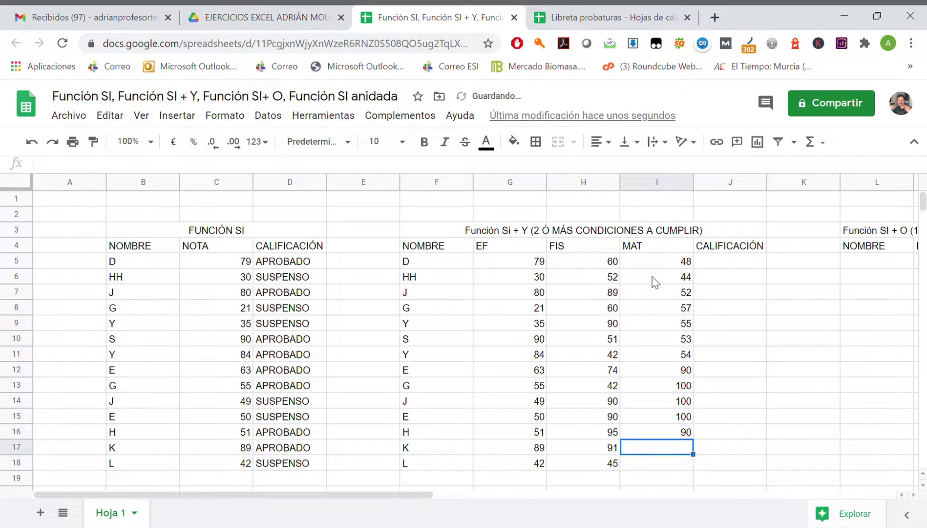
pyautogui.write('46')
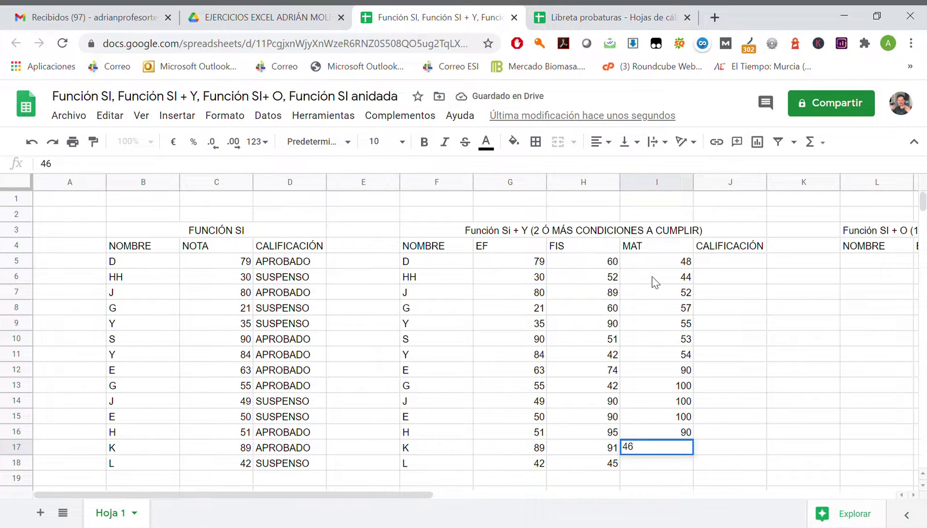
pyautogui.press('Return')
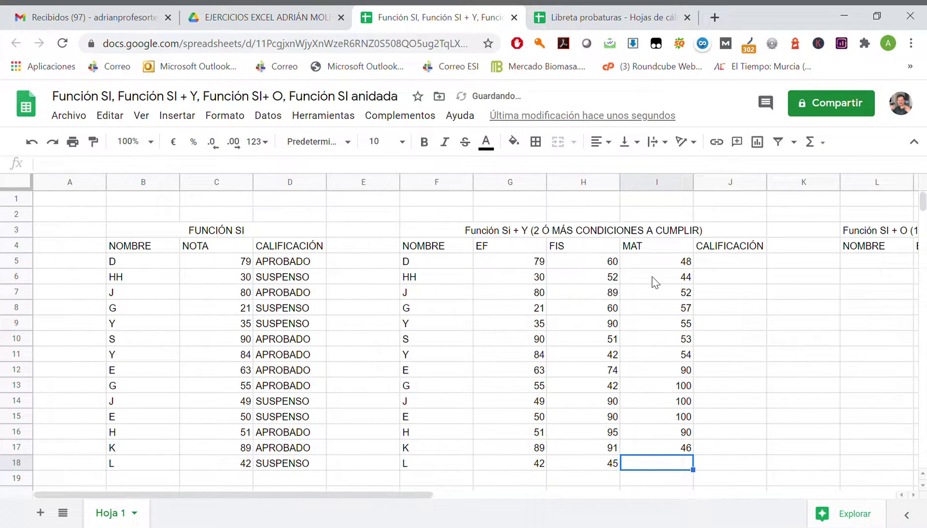
pyautogui.write('97')
pyautogui.press('Return')
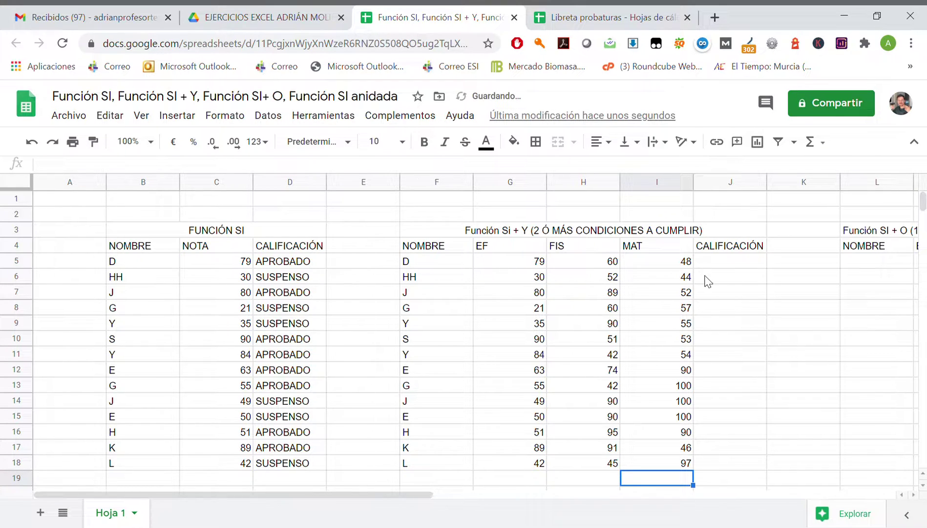
pyautogui.click(715, 264)
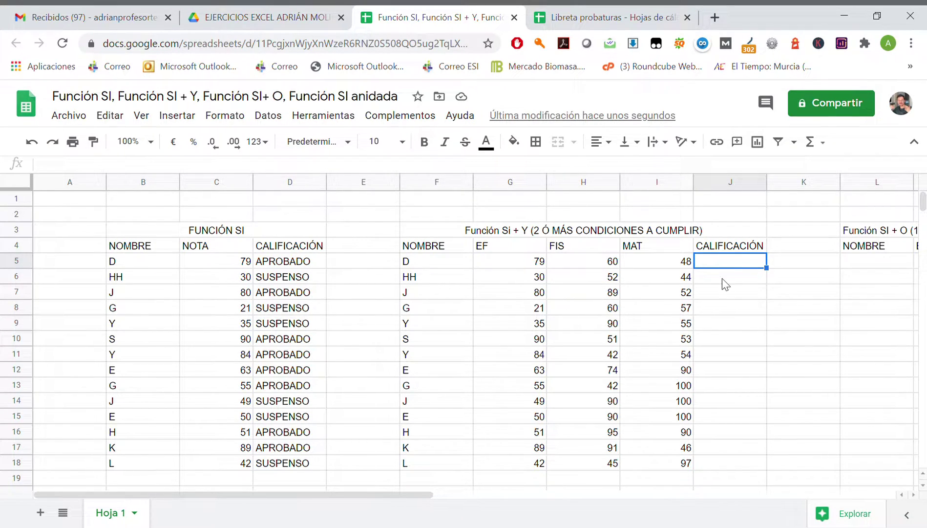
# Type J5's formula =SI(Y(G5>45;H5>45;I5>45)...) returning "APROBADO" or "SUSPENSO".
pyautogui.write('=')
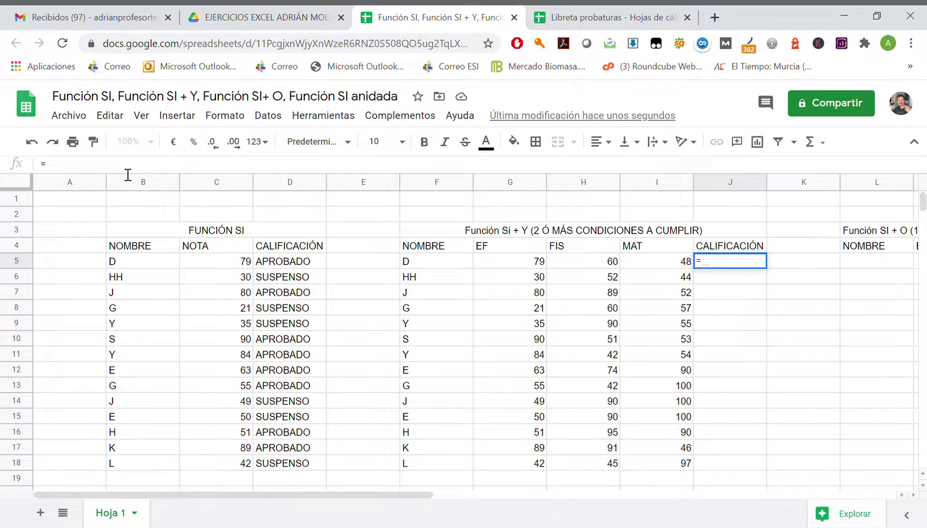
pyautogui.write('SI(')
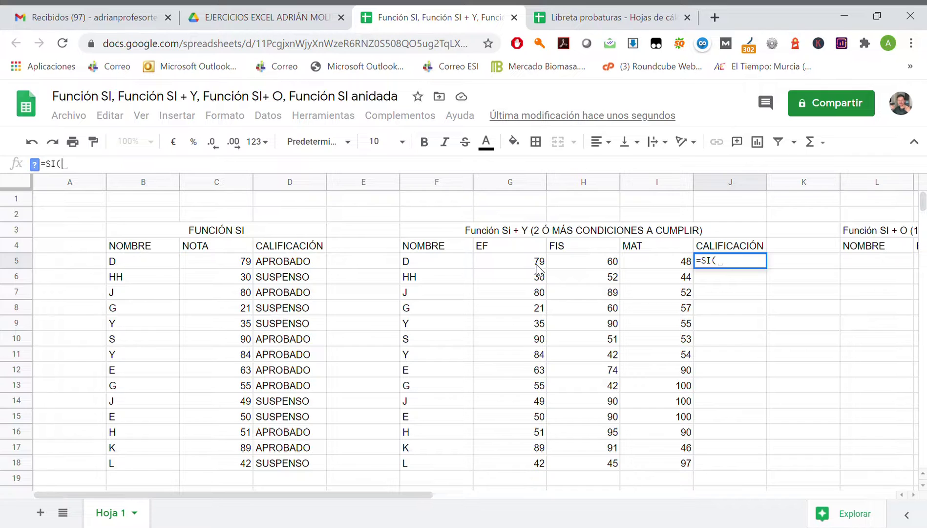
pyautogui.write('Y')
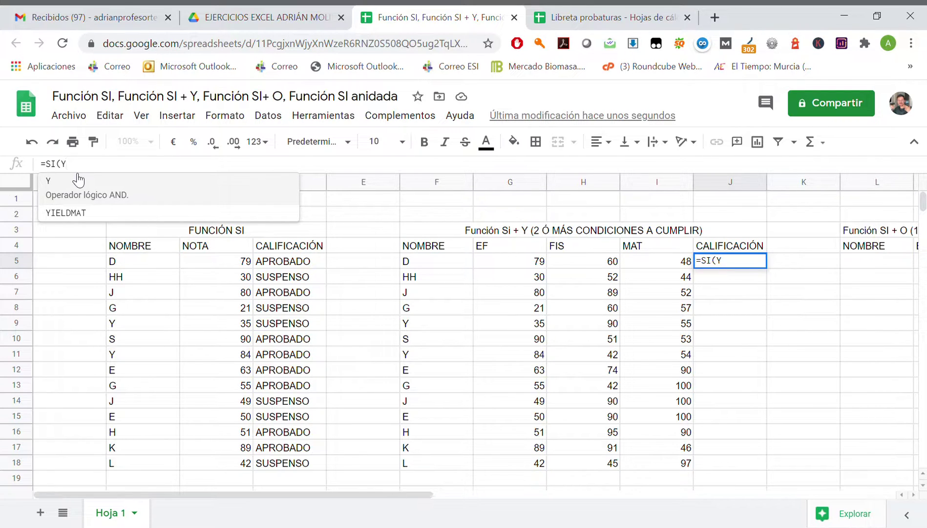
pyautogui.write('(')
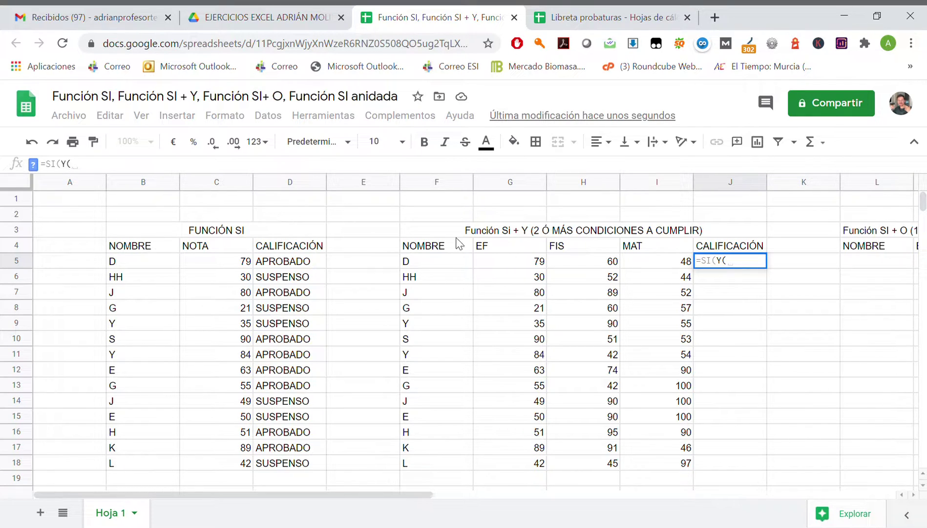
pyautogui.click(513, 265)
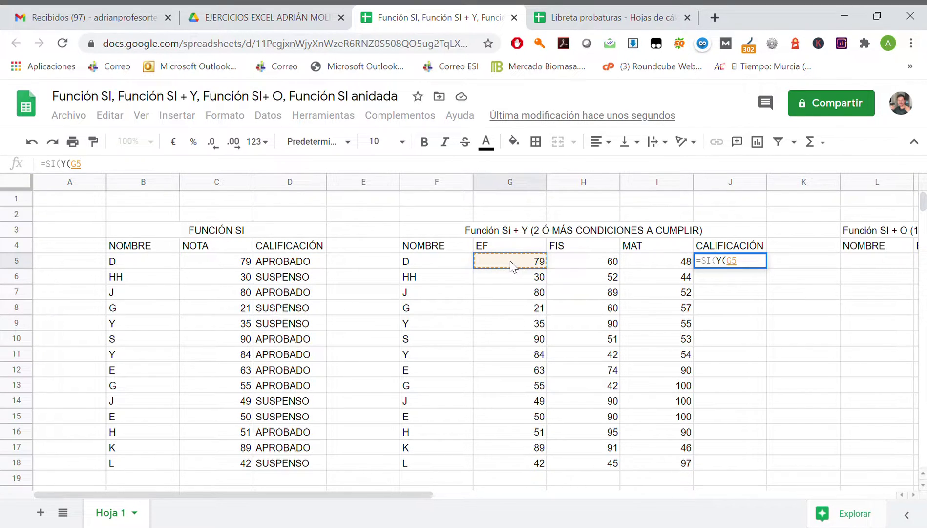
pyautogui.write('>')
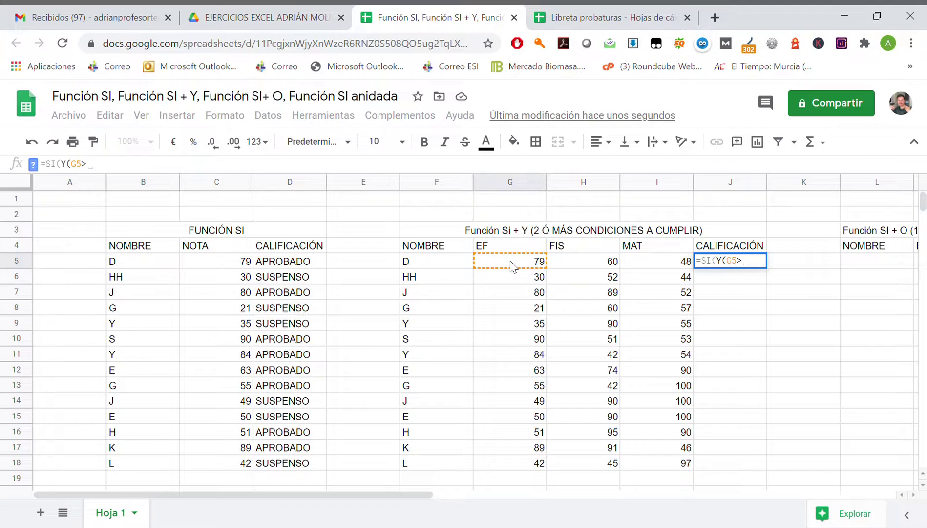
pyautogui.write('45')
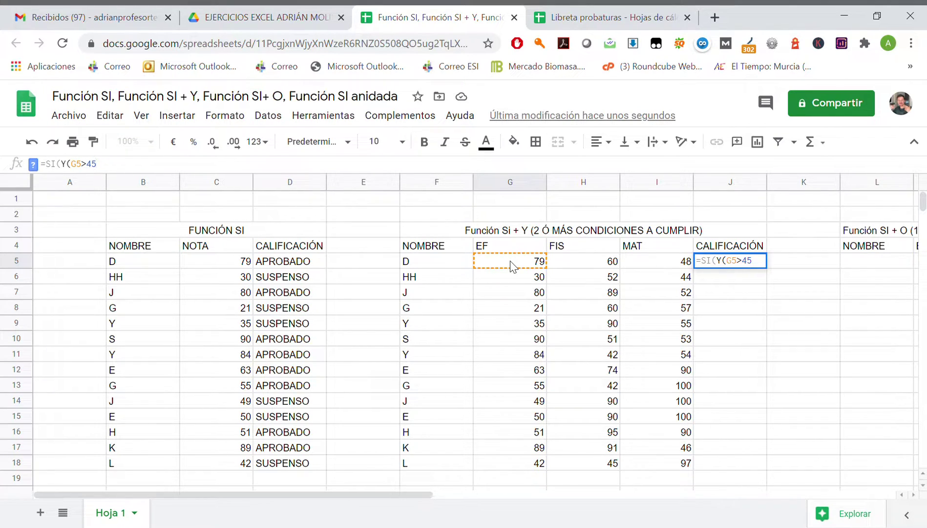
pyautogui.write(';')
pyautogui.click(602, 266)
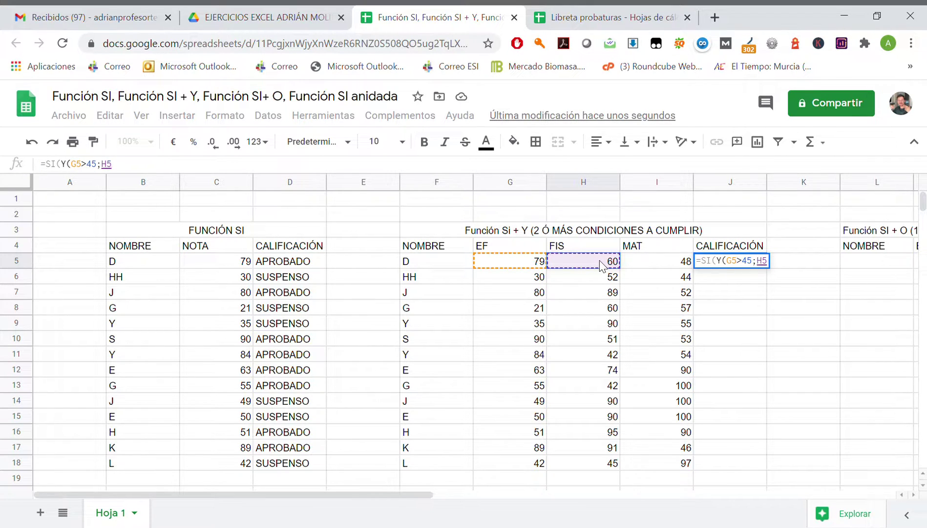
pyautogui.write('>')
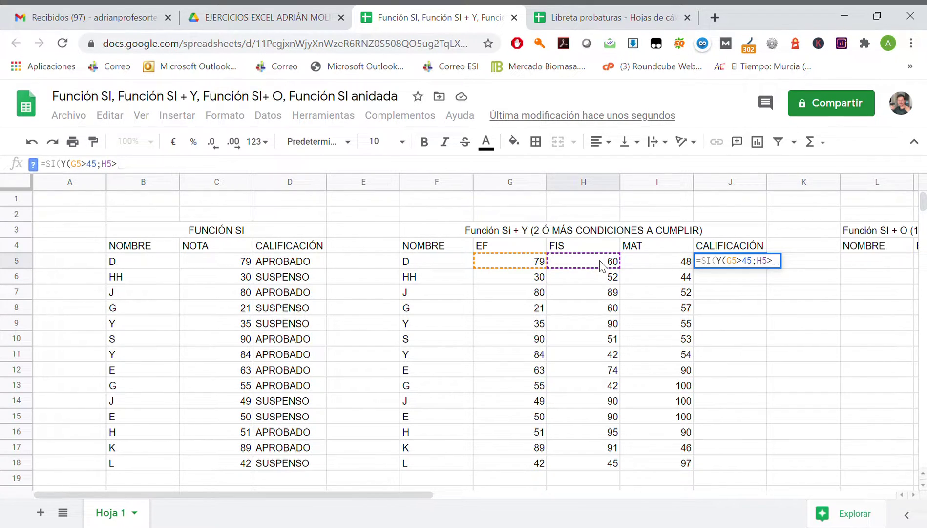
pyautogui.write('45')
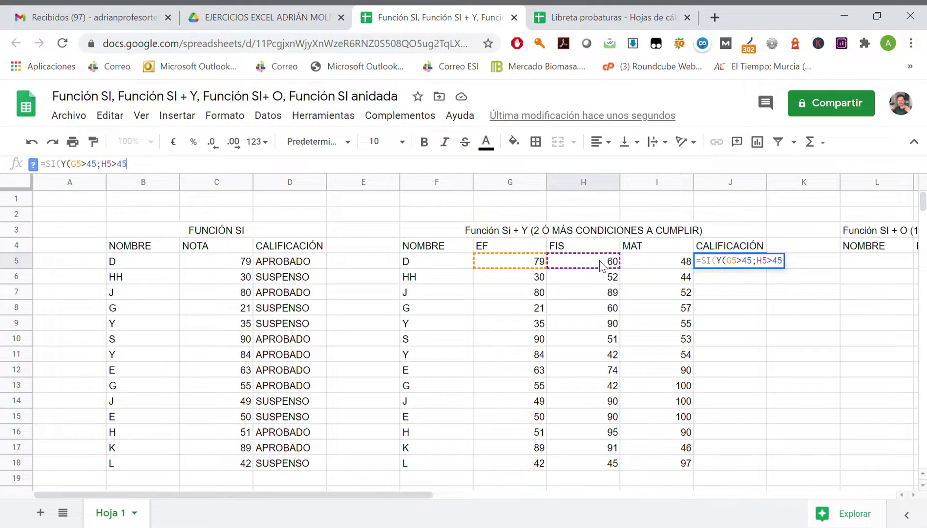
pyautogui.write(';')
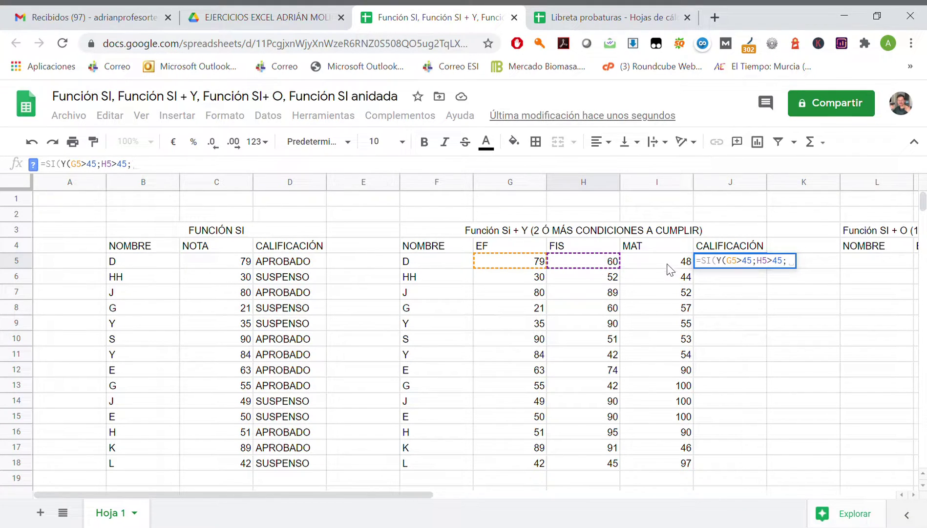
pyautogui.click(669, 268)
pyautogui.write('>')
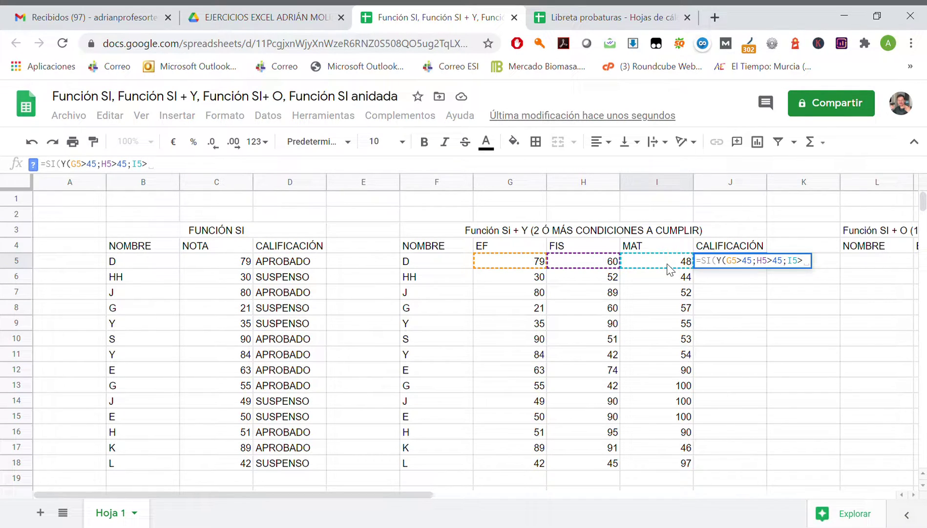
pyautogui.write('45')
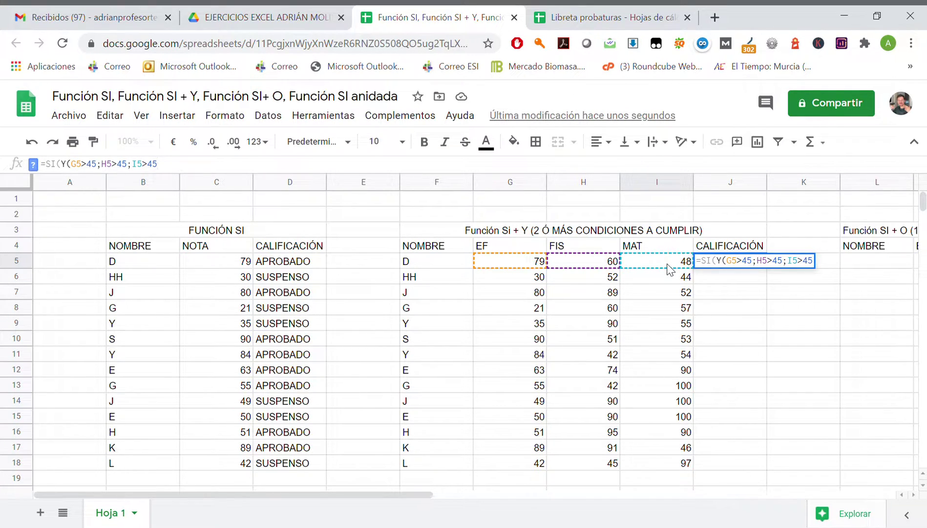
pyautogui.write(')')
pyautogui.write(';')
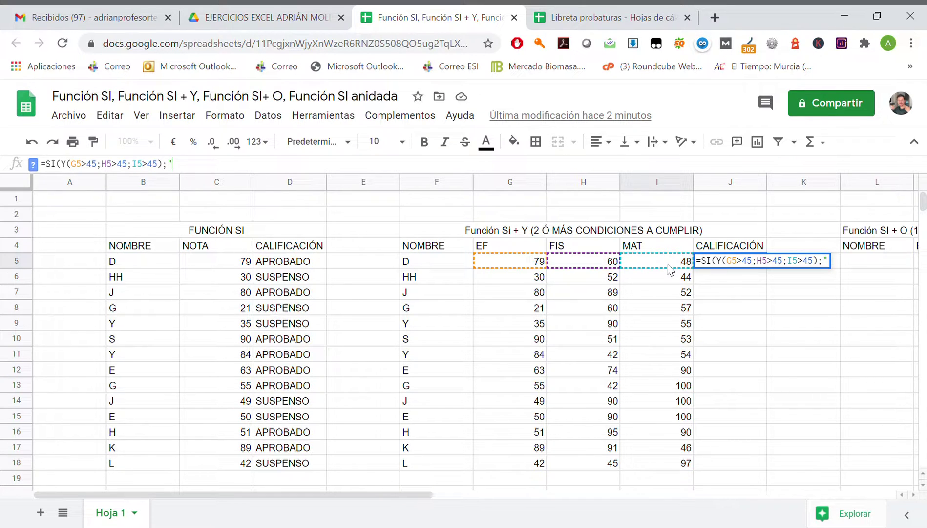
pyautogui.write('"APROBADO')
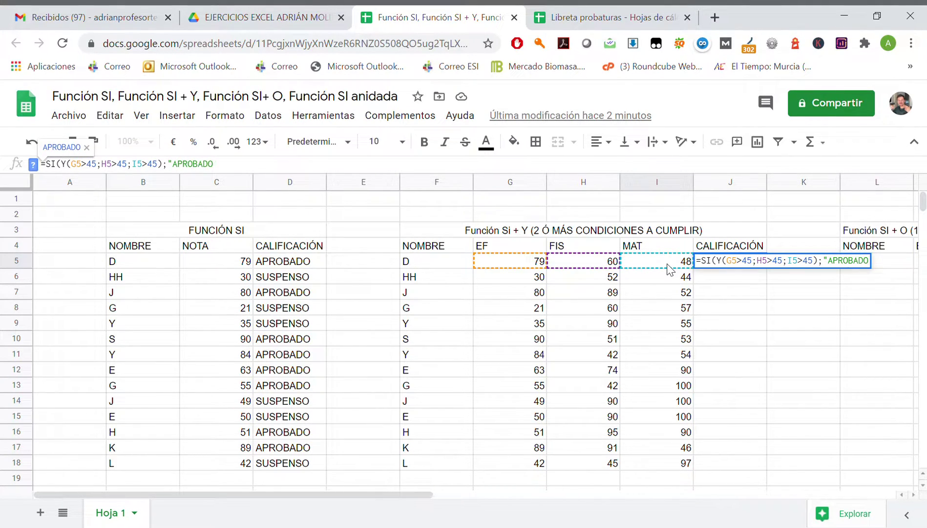
pyautogui.write('2;')
pyautogui.write('"SU')
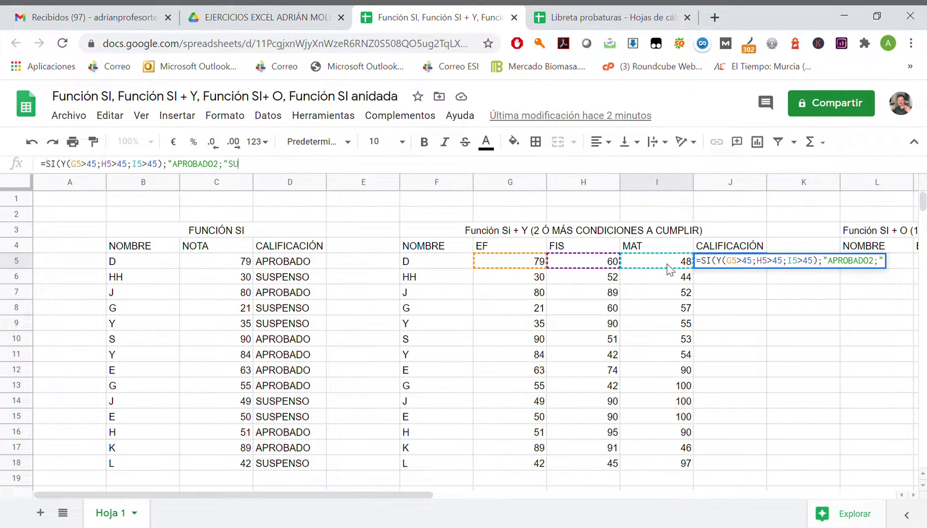
pyautogui.write('SPEN')
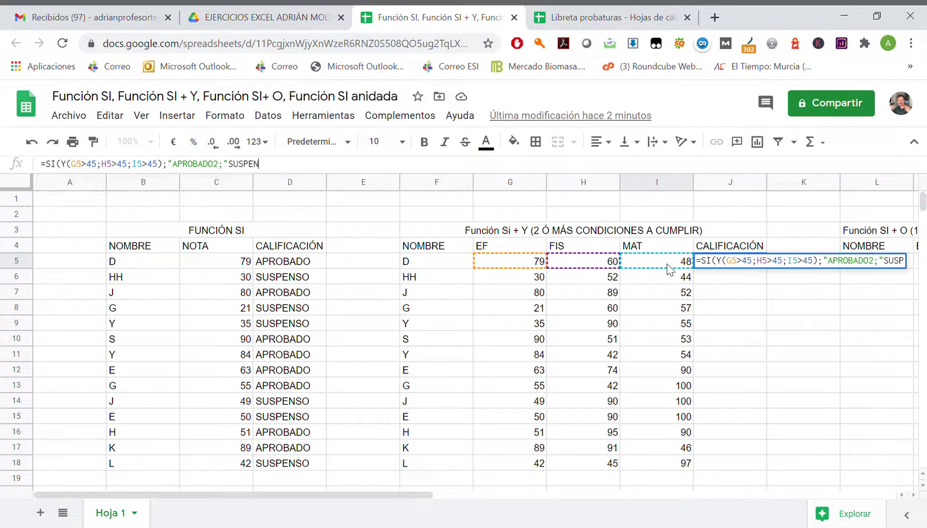
pyautogui.write('SO")')
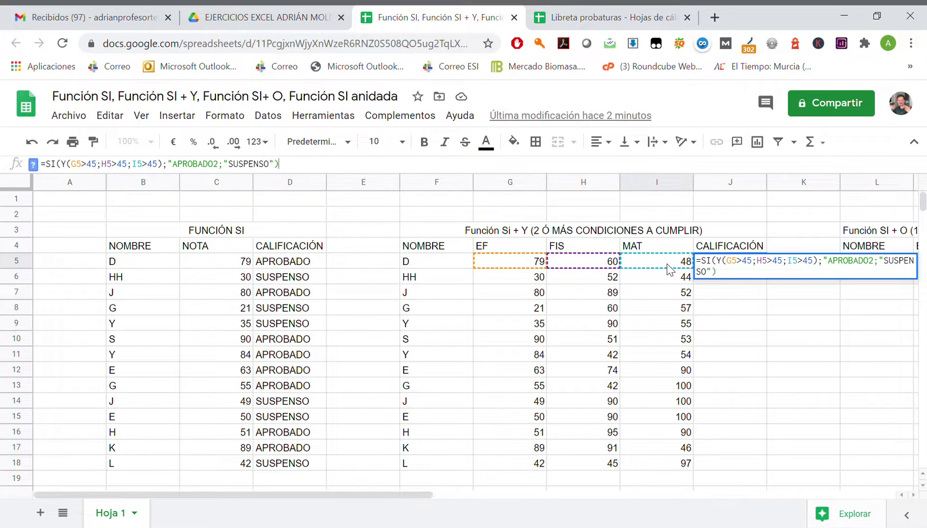
# Remove the stray 2 and the extra quote from J5's formula so it shows APROBADO.
pyautogui.press('Return')
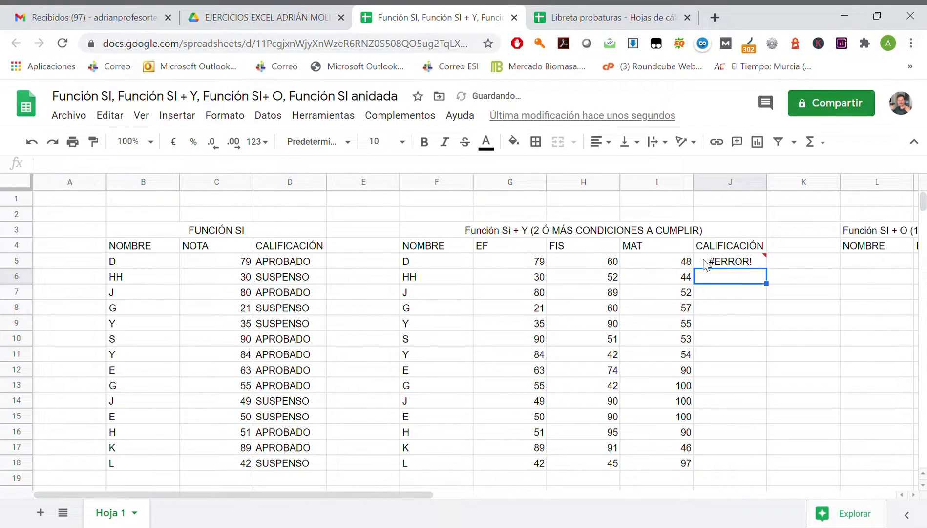
pyautogui.click(721, 263)
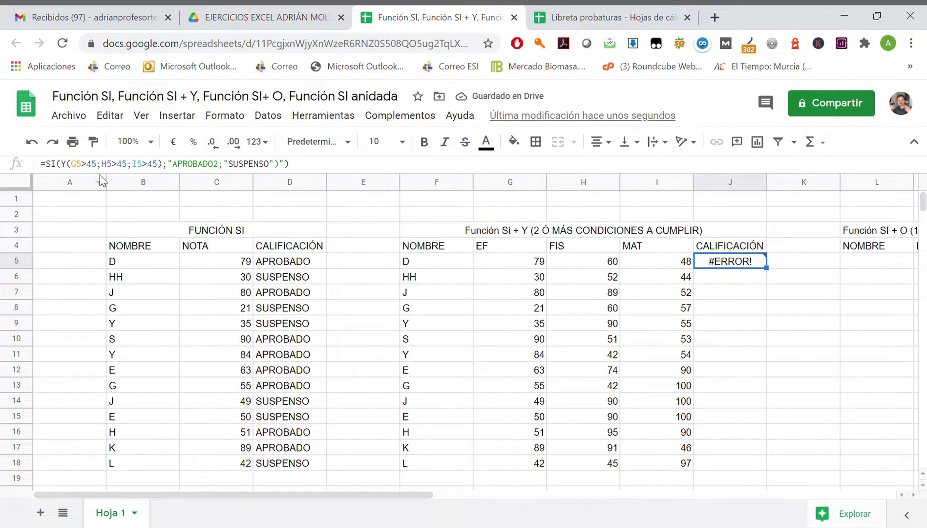
pyautogui.click(222, 165)
pyautogui.press('BackSpace')
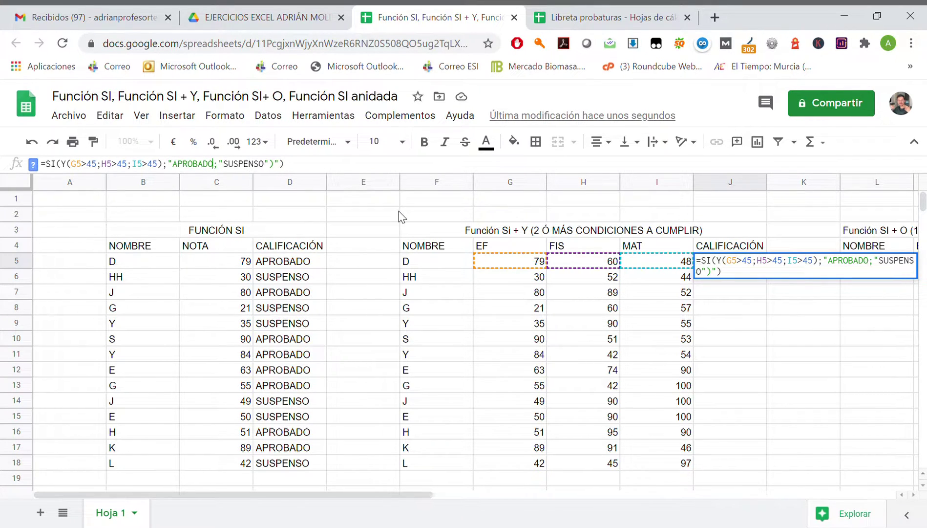
pyautogui.write('"')
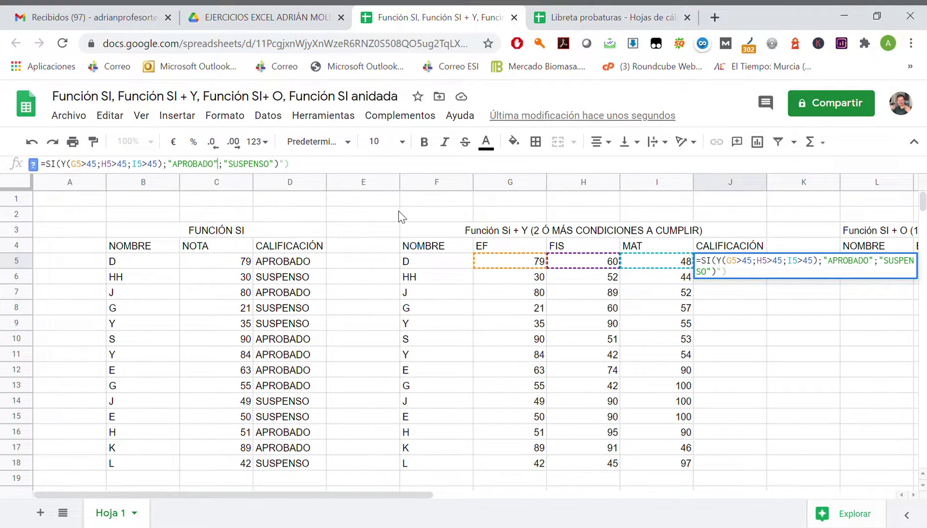
pyautogui.press('Return')
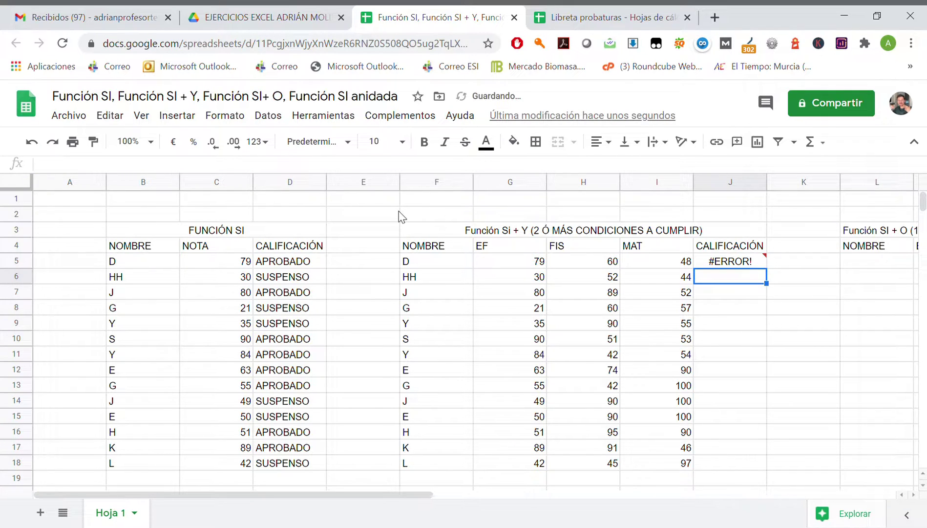
pyautogui.click(703, 260)
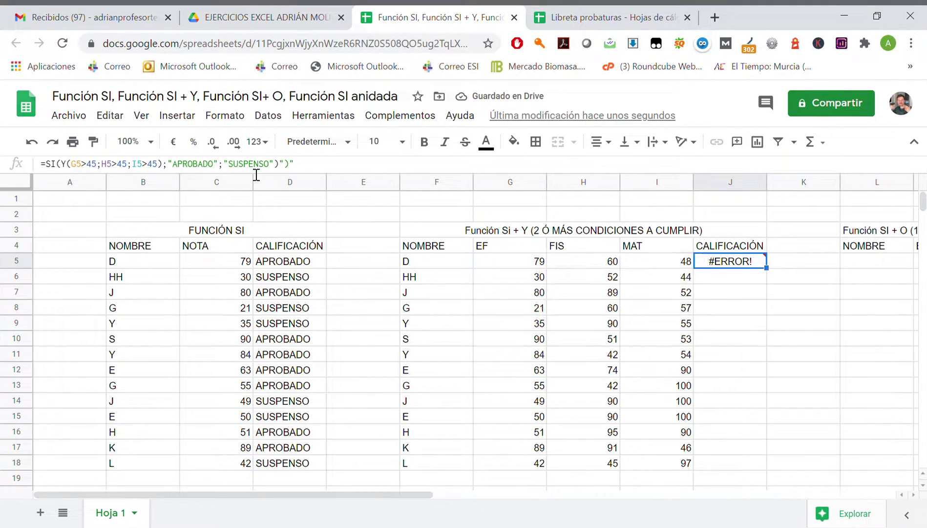
pyautogui.click(306, 169)
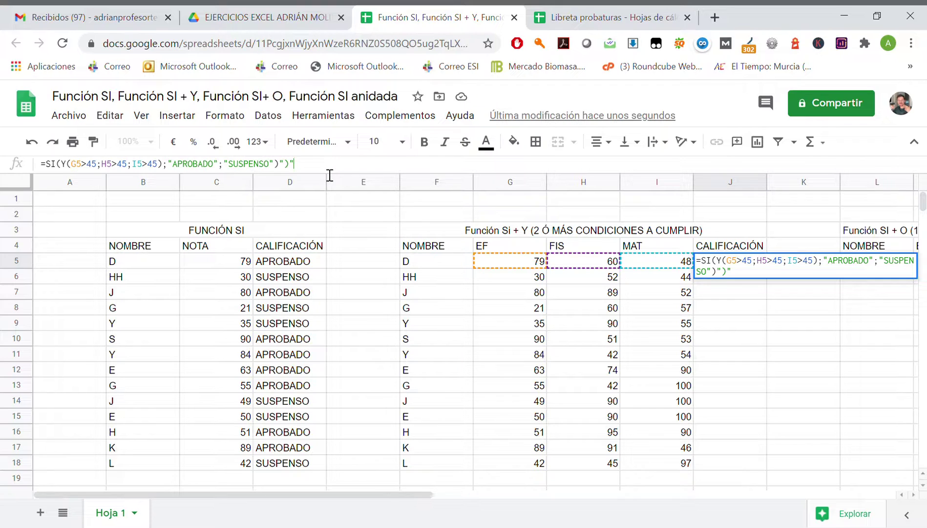
pyautogui.press('BackSpace')
pyautogui.press('BackSpace')
pyautogui.press('BackSpace')
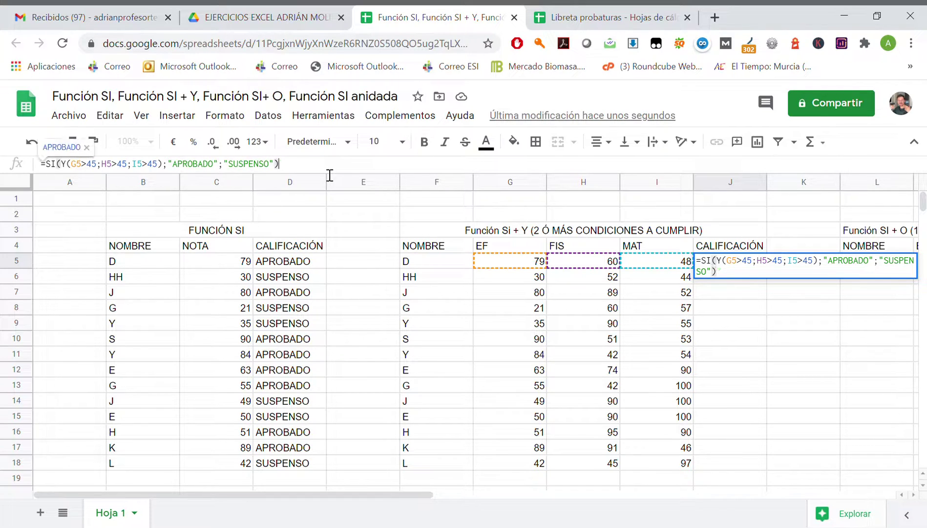
pyautogui.press('Return')
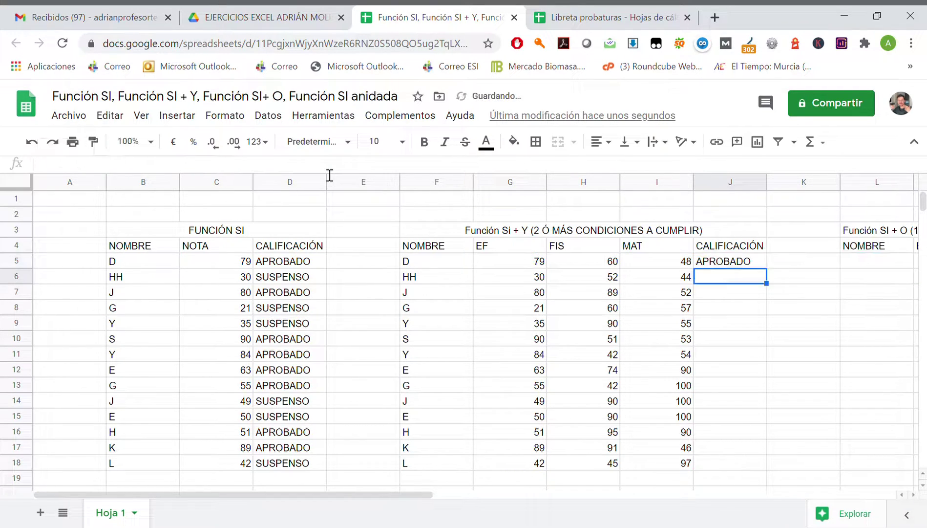
# Fill J5's IF+AND formula down to J18 and spot-check the copies in rows 10 and 11.
pyautogui.click(757, 264)
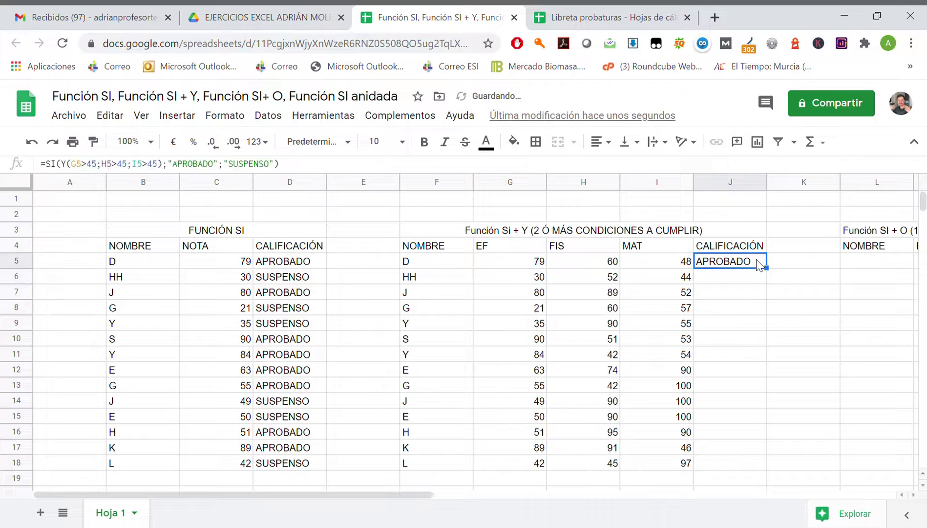
pyautogui.click(518, 275)
pyautogui.click(671, 284)
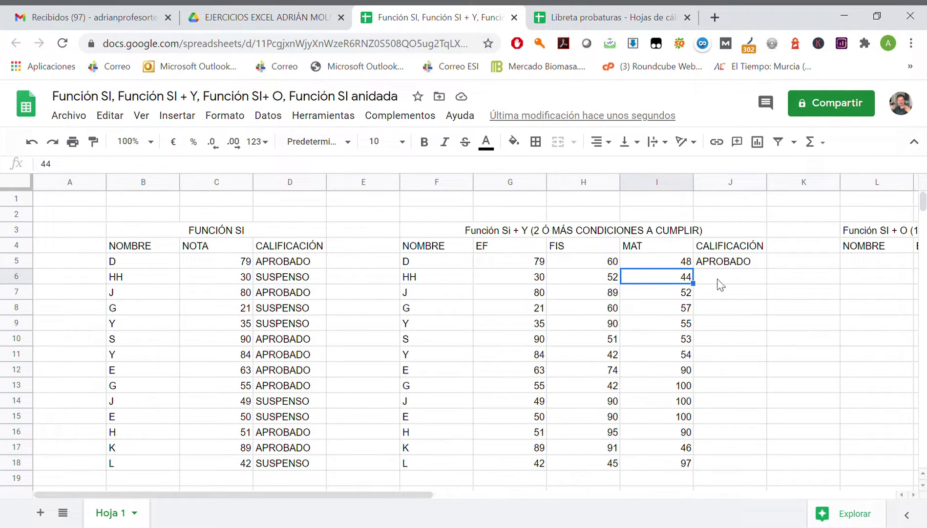
pyautogui.click(757, 266)
pyautogui.moveTo(779, 278); pyautogui.dragTo(756, 473)
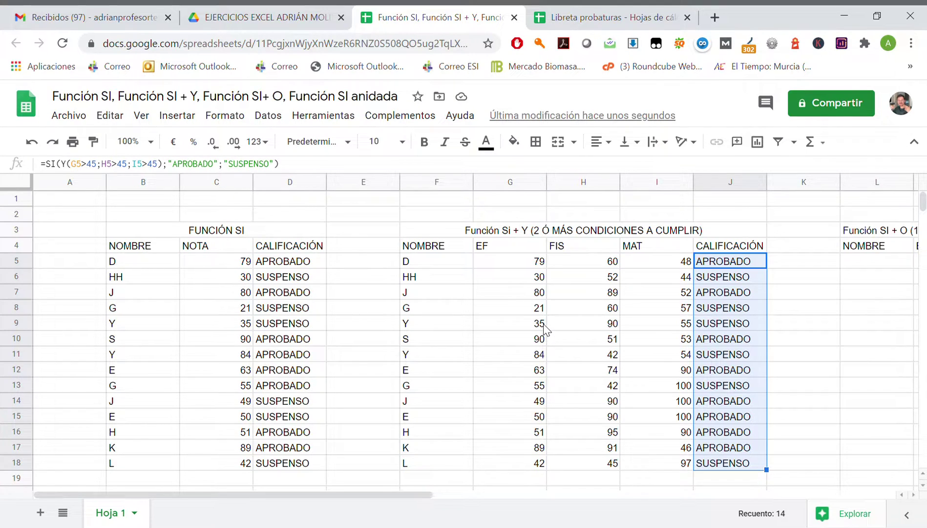
pyautogui.click(714, 338)
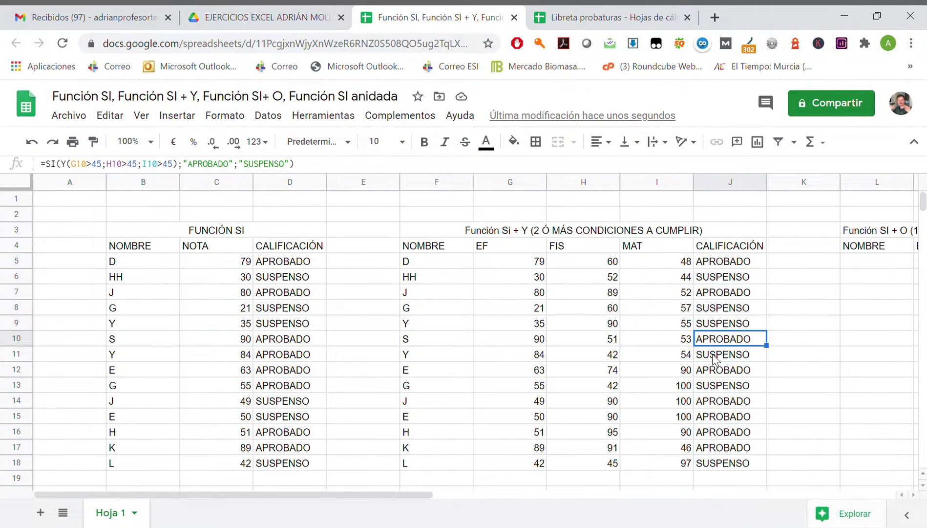
pyautogui.click(713, 356)
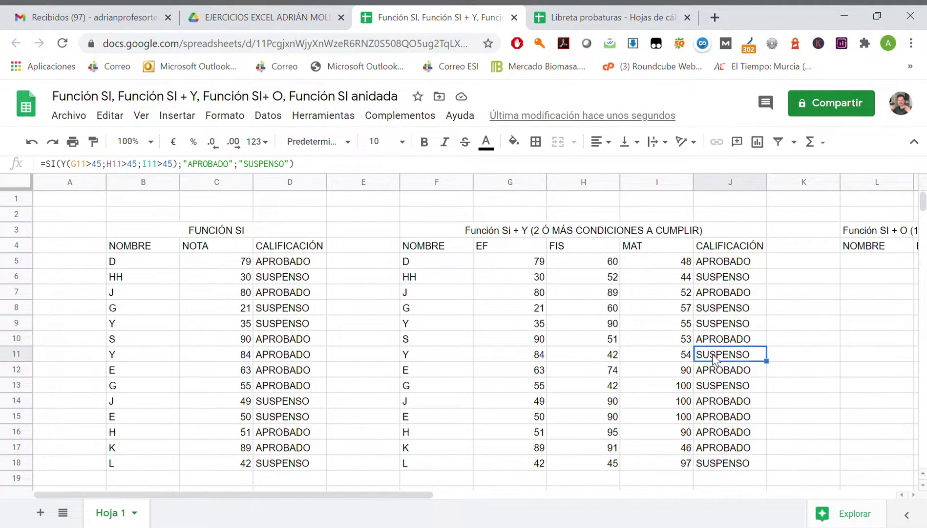
pyautogui.click(126, 232)
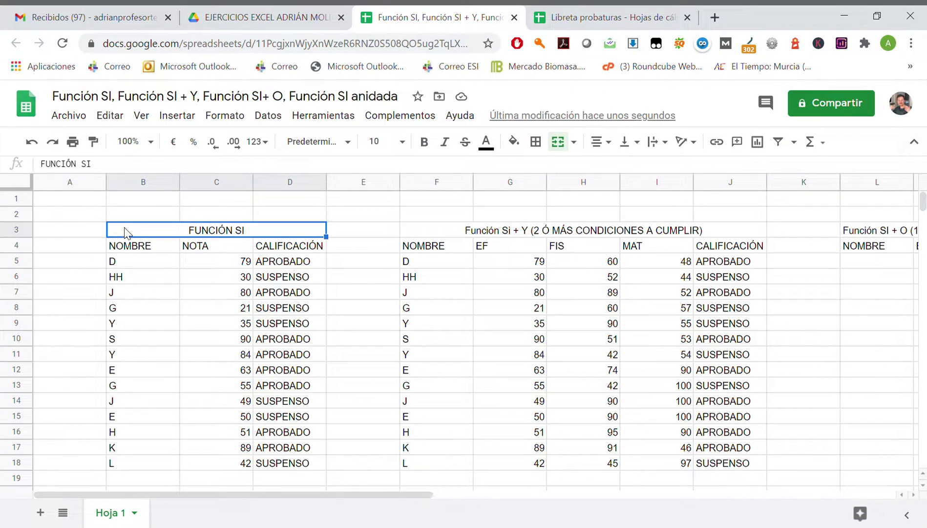
# Centre the contents of the FUNCIÓN SI table B3:D18.
pyautogui.keyDown('shift'); pyautogui.click(305, 464); pyautogui.keyUp('shift')
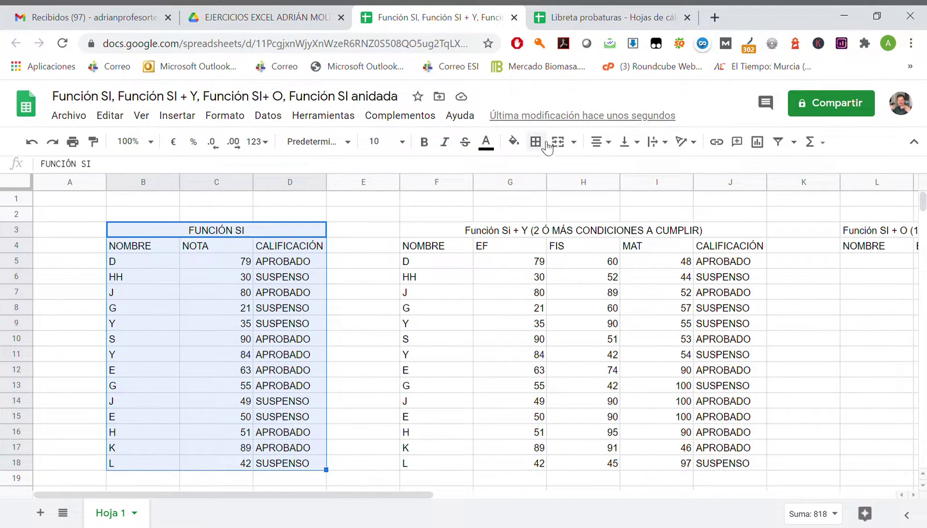
pyautogui.click(600, 141)
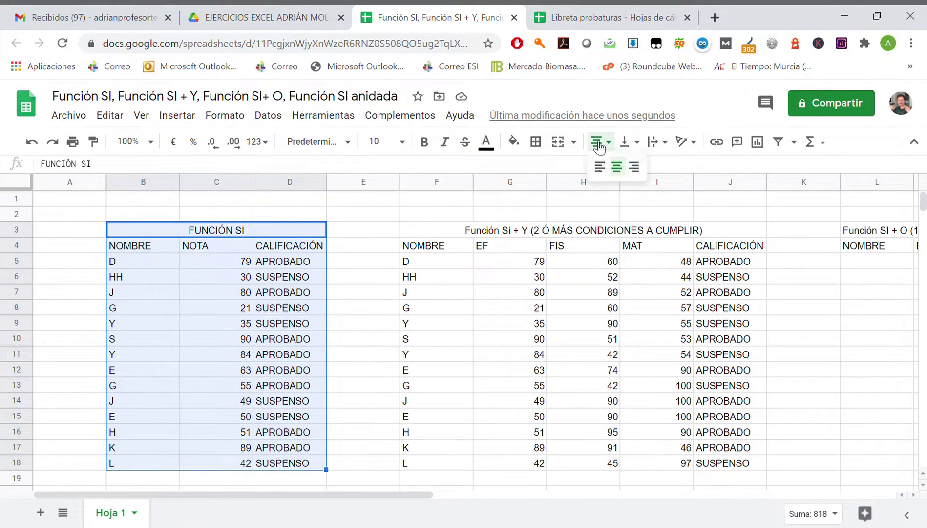
pyautogui.click(617, 168)
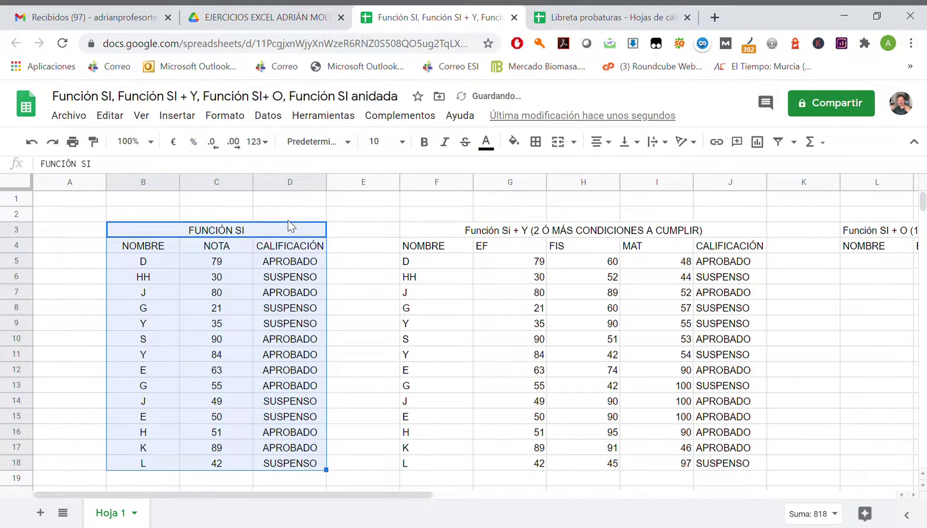
# Apply all borders and an outer border to B3:D18.
pyautogui.click(543, 144)
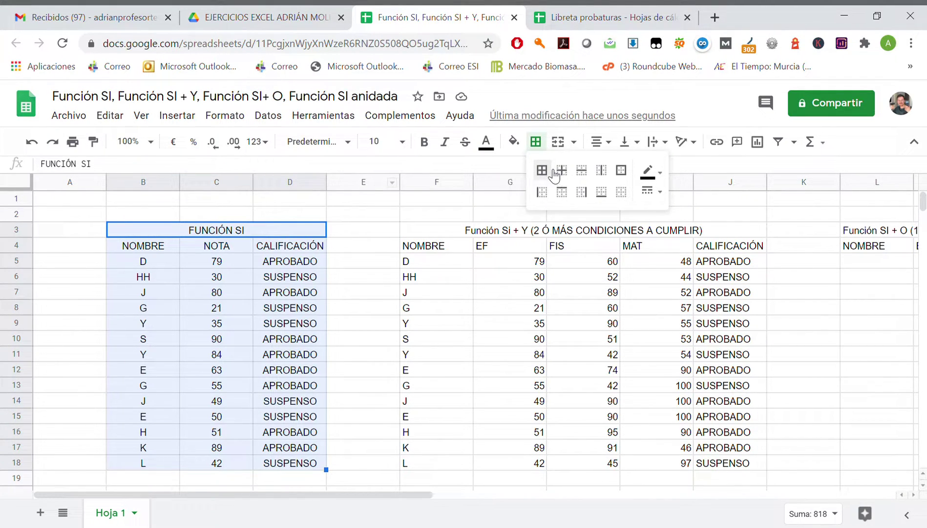
pyautogui.click(542, 170)
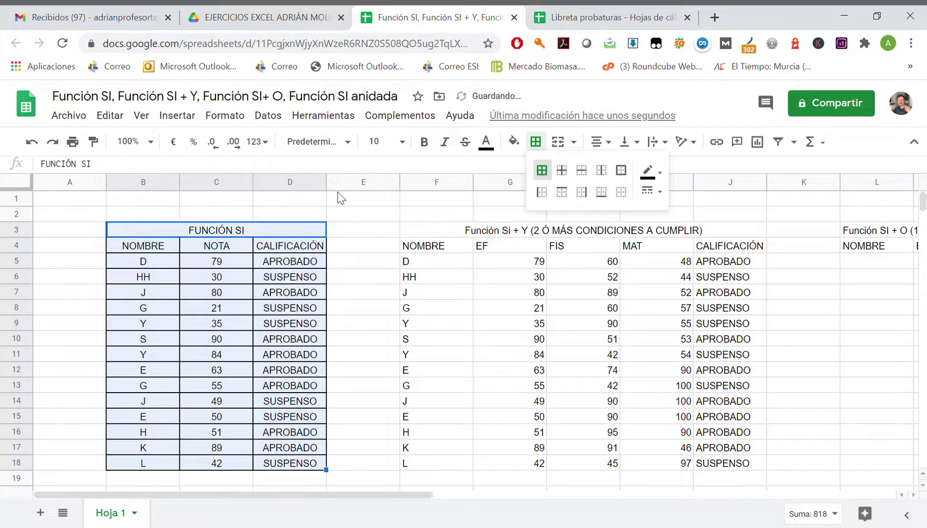
pyautogui.click(621, 170)
pyautogui.click(199, 235)
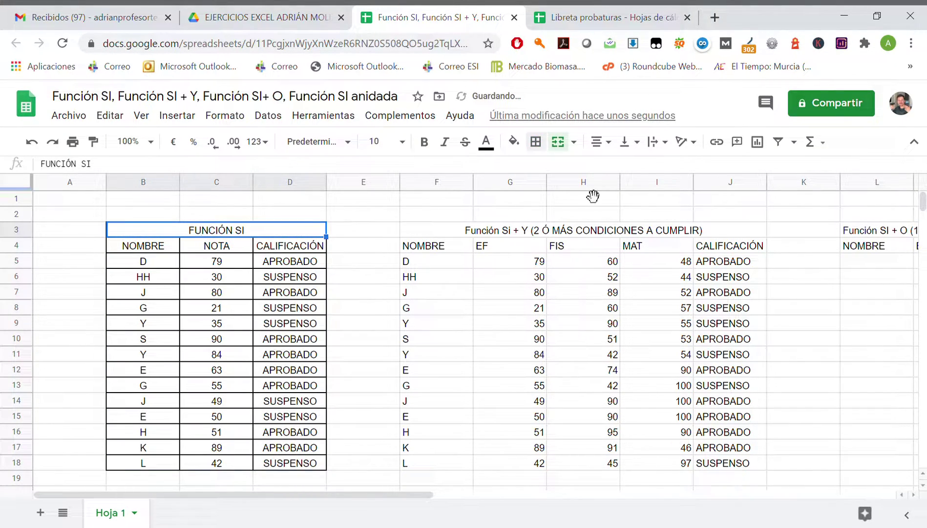
pyautogui.click(545, 146)
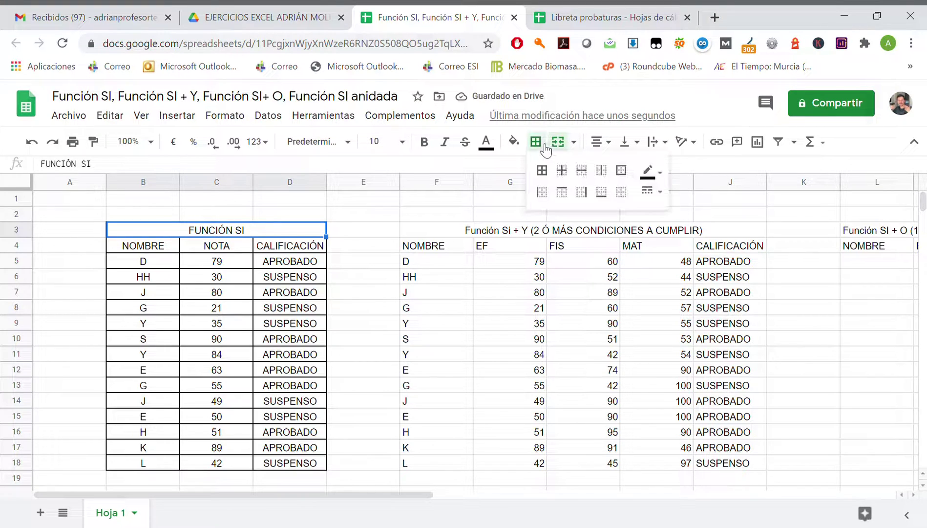
pyautogui.click(621, 170)
# Give every cell of the Función Si + Y table F3:J18 borders and centre its contents.
pyautogui.click(428, 267)
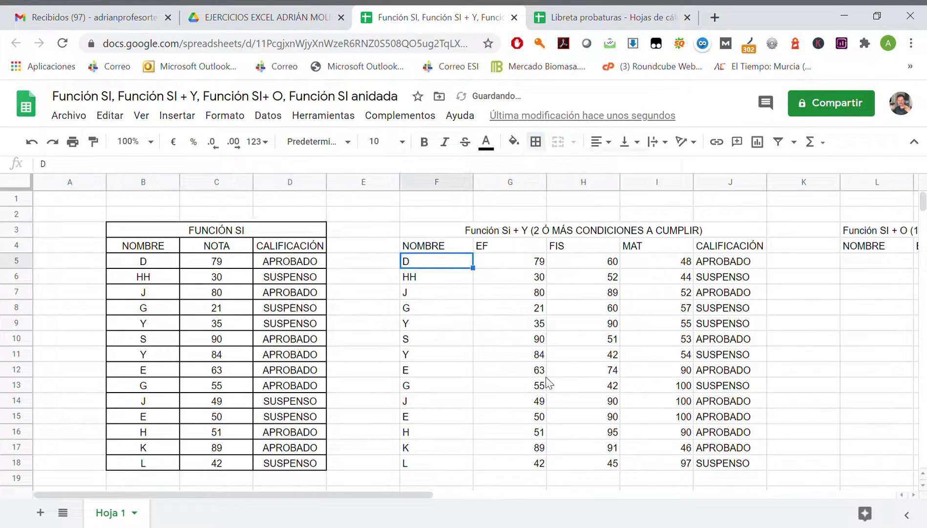
pyautogui.click(448, 230)
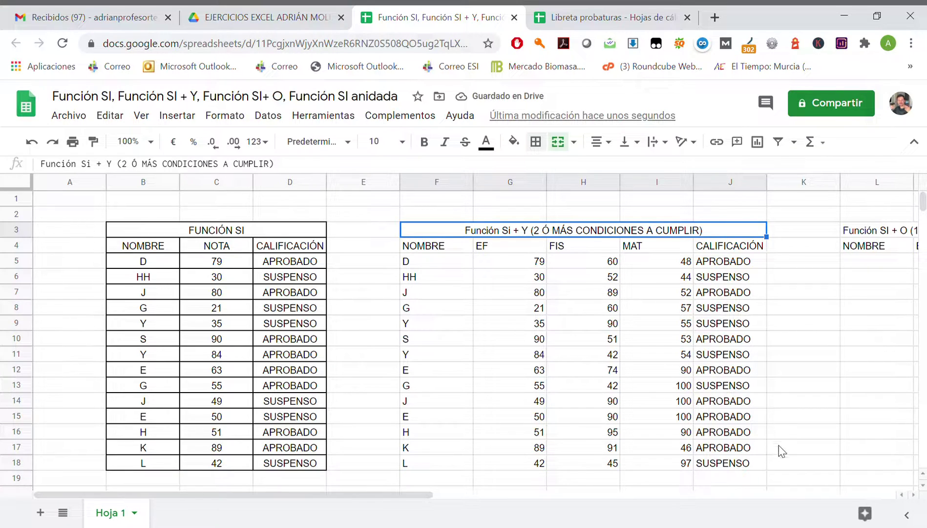
pyautogui.keyDown('shift'); pyautogui.click(747, 467); pyautogui.keyUp('shift')
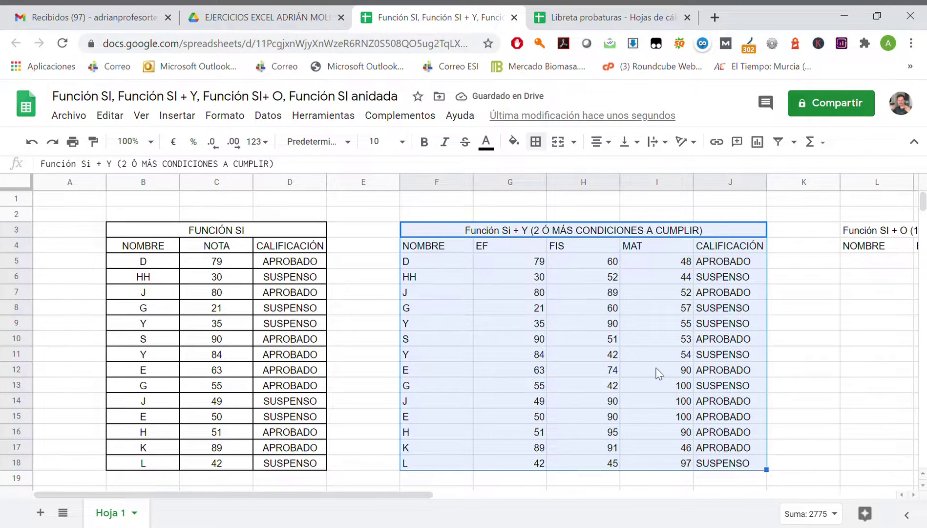
pyautogui.click(542, 145)
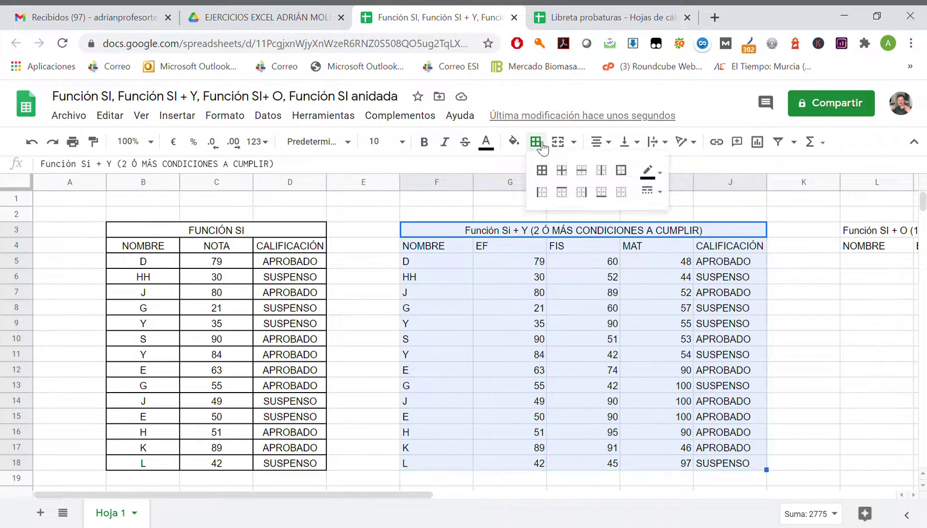
pyautogui.click(550, 173)
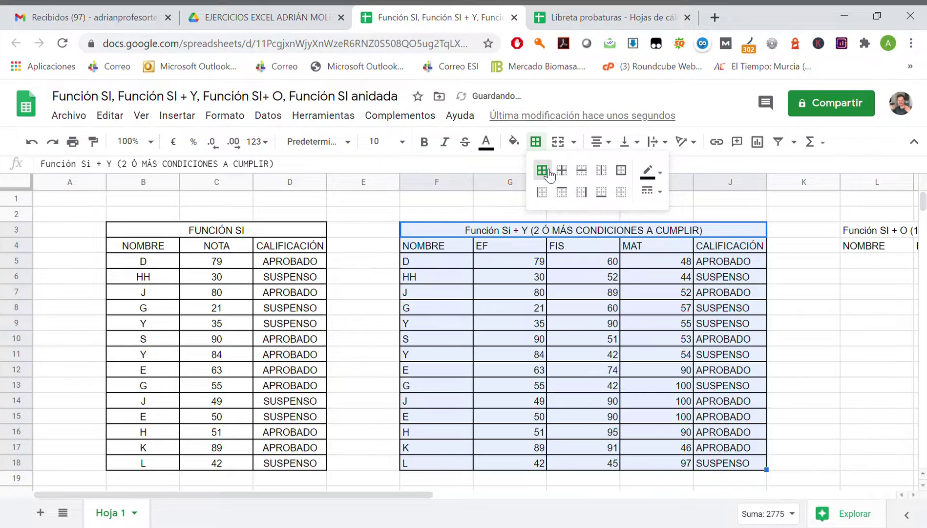
pyautogui.click(599, 141)
pyautogui.click(617, 167)
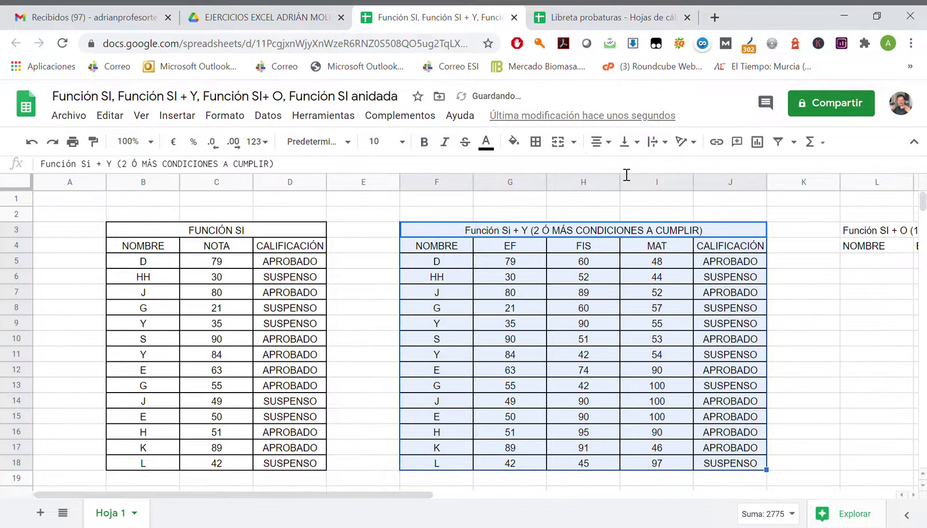
pyautogui.click(792, 362)
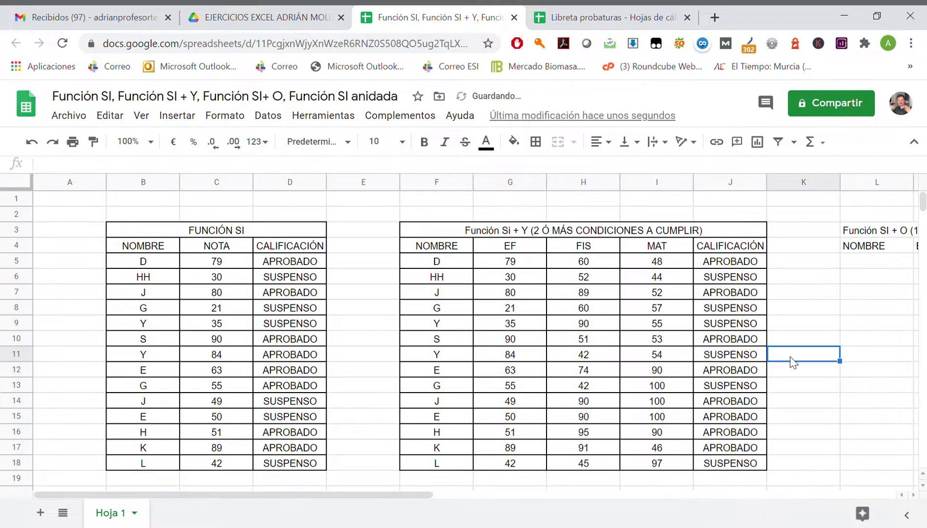
# Fill the Función Si + Y title cell with orange.
pyautogui.hscroll(1, 793, 362)
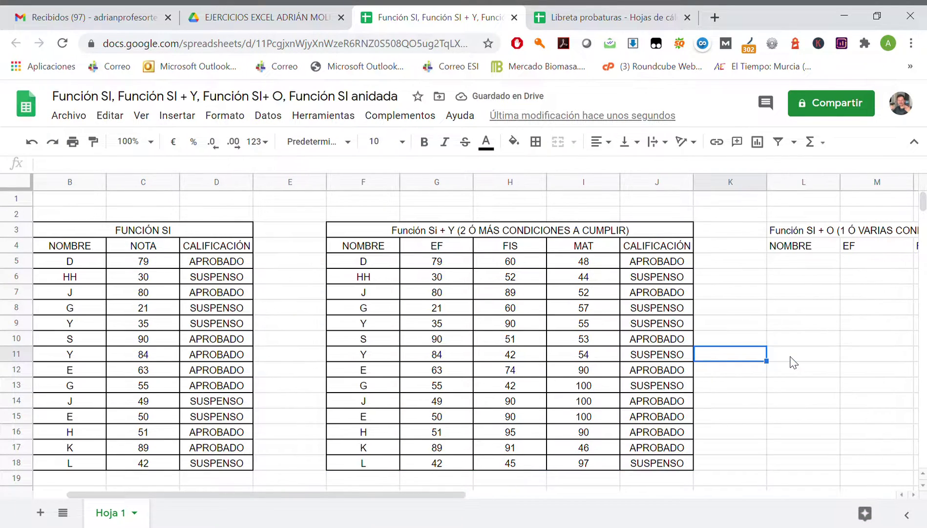
pyautogui.click(425, 219)
pyautogui.click(427, 234)
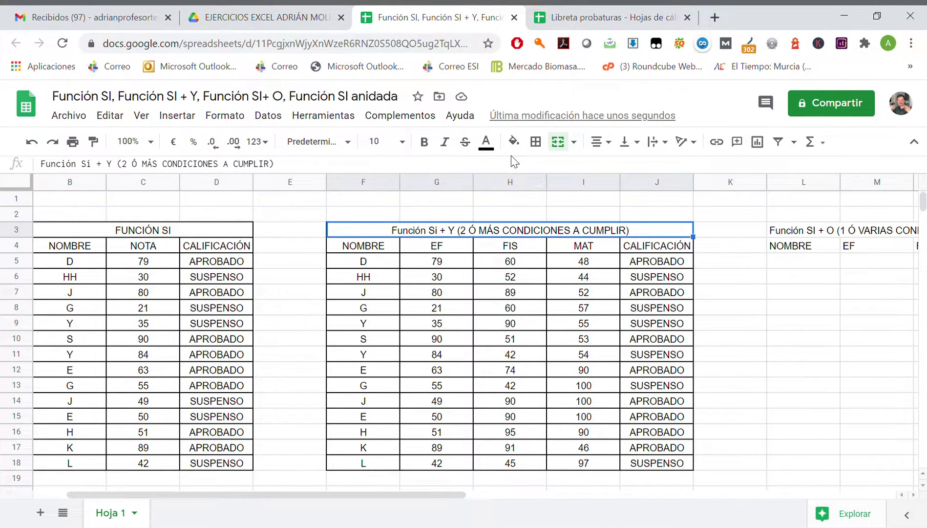
pyautogui.click(514, 142)
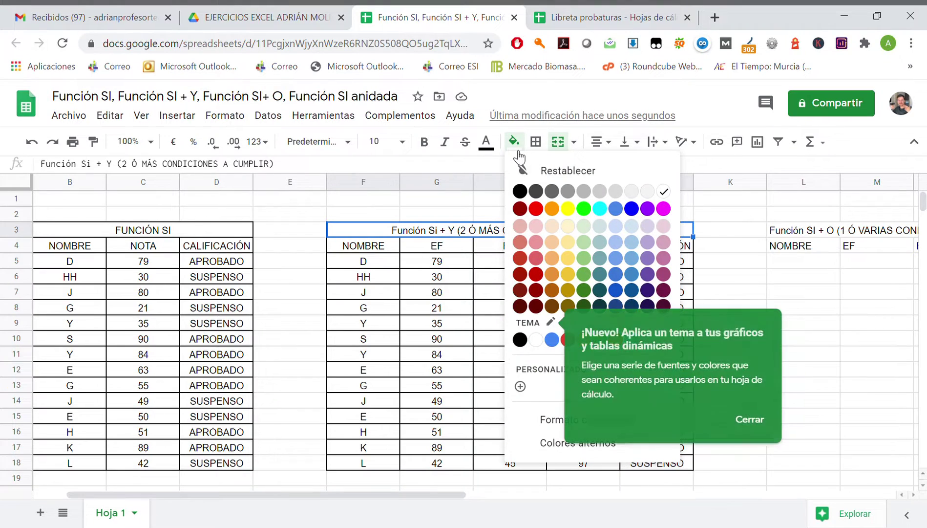
pyautogui.click(552, 209)
pyautogui.click(732, 345)
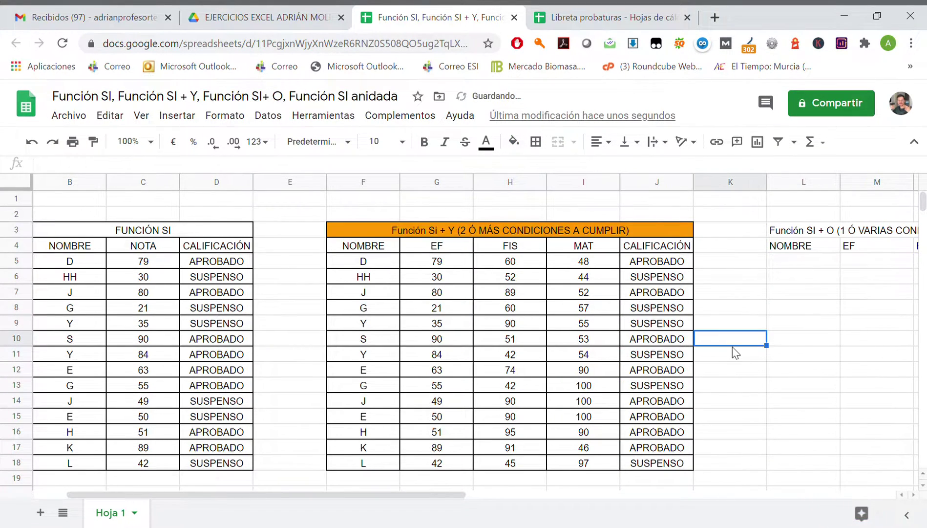
pyautogui.hscroll(4, 736, 352)
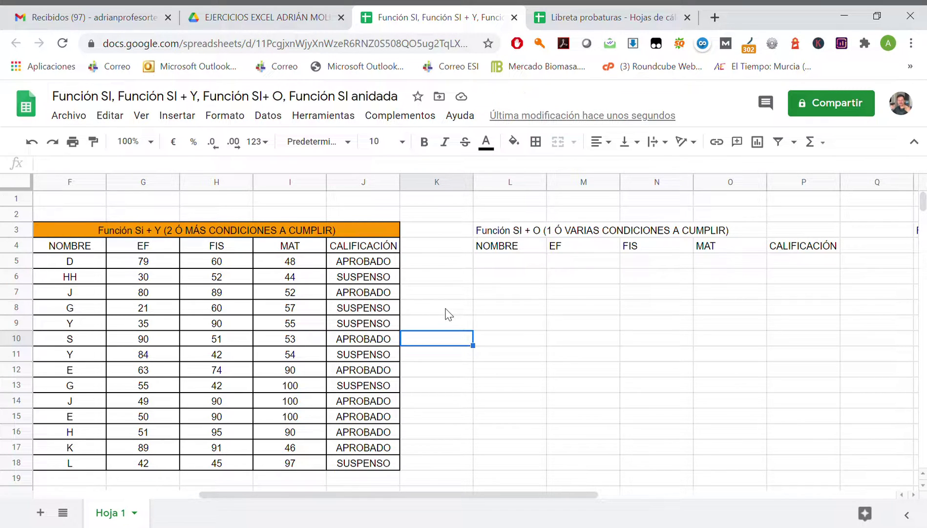
# Copy the names and scores in F5:I18 into L5 of the Función SI + O table.
pyautogui.hscroll(-1, 448, 314)
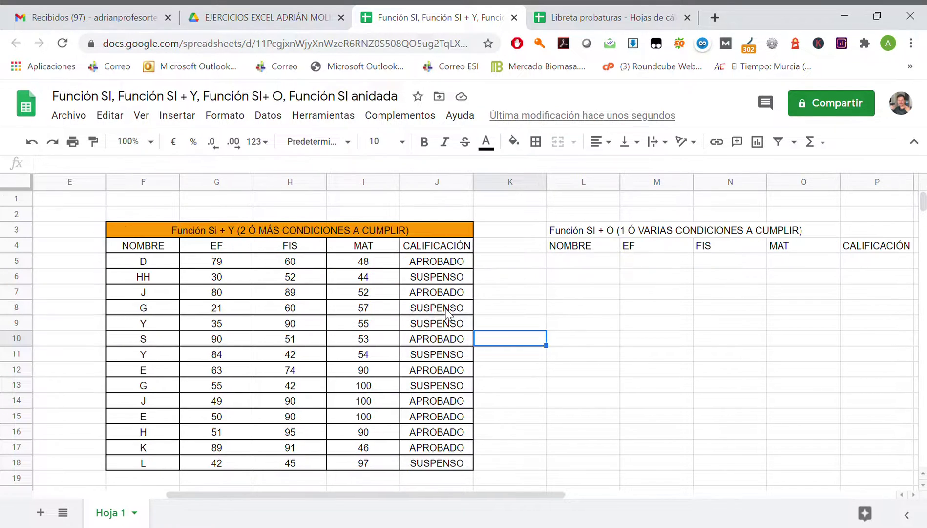
pyautogui.click(138, 263)
pyautogui.keyDown('shift'); pyautogui.click(356, 468); pyautogui.keyUp('shift')
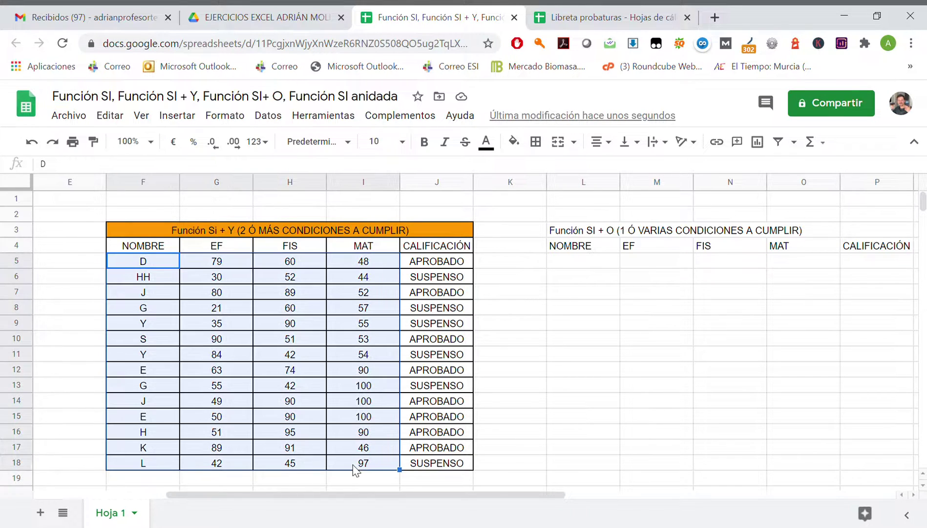
pyautogui.hotkey('ctrl', 'c')
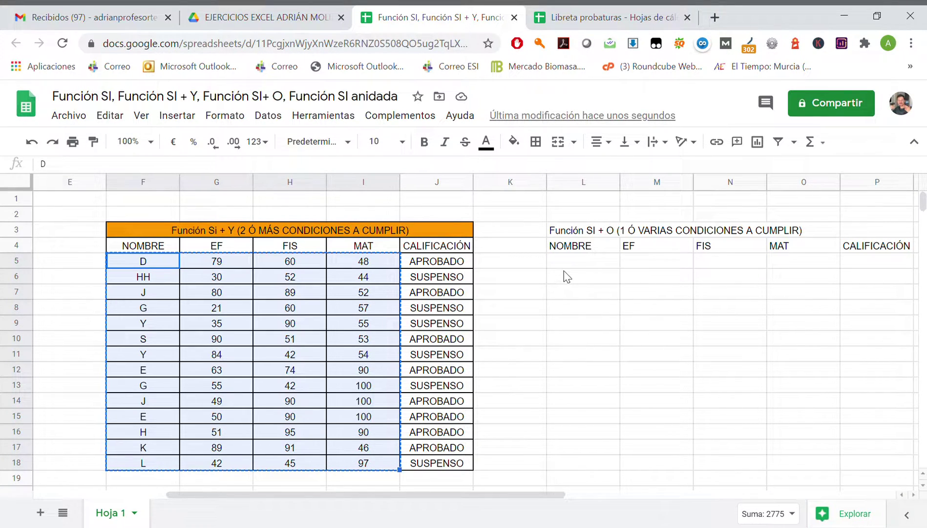
pyautogui.click(564, 264)
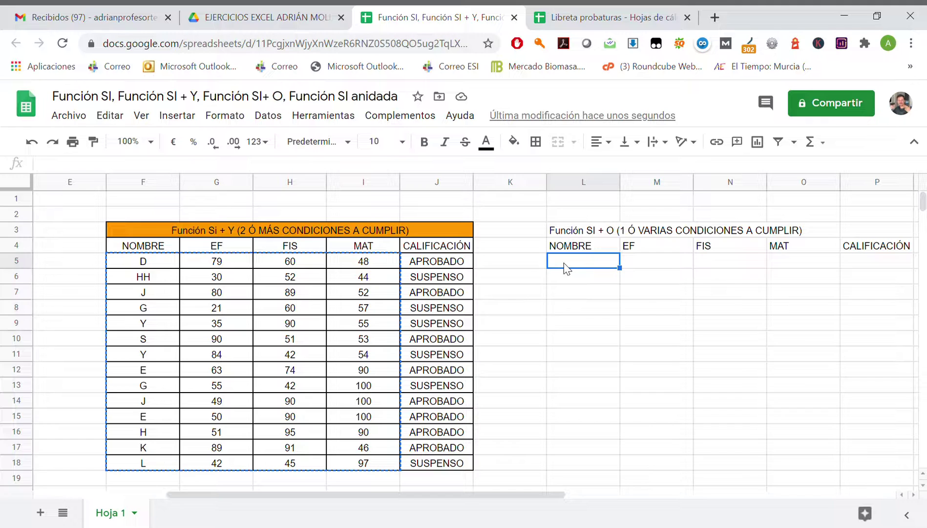
pyautogui.hotkey('ctrl', 'v')
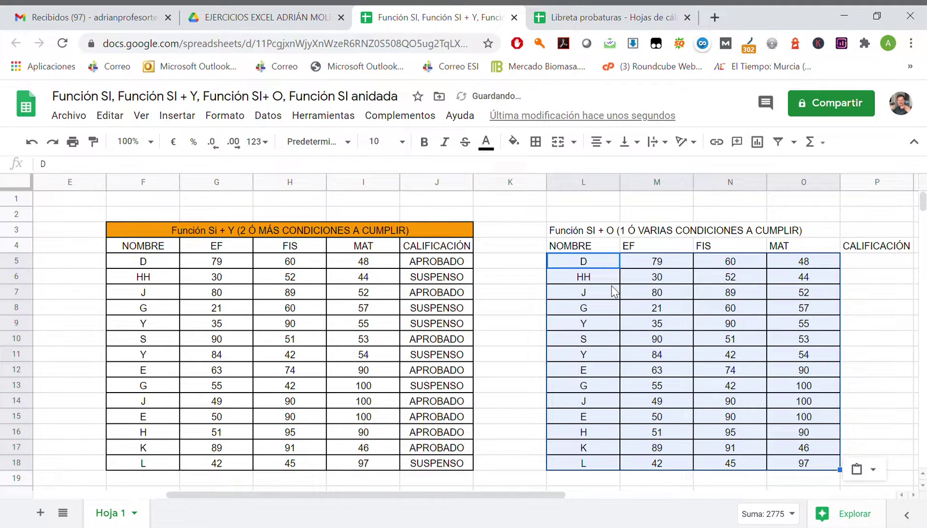
# Merge L3:P3 and centre the Función SI + O title.
pyautogui.click(572, 228)
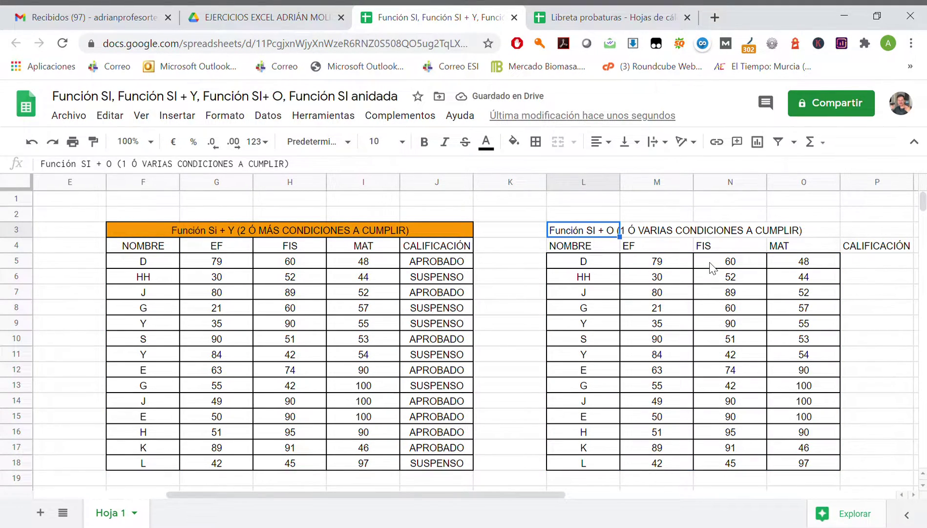
pyautogui.hscroll(1, 712, 267)
pyautogui.keyDown('shift'); pyautogui.click(800, 227); pyautogui.keyUp('shift')
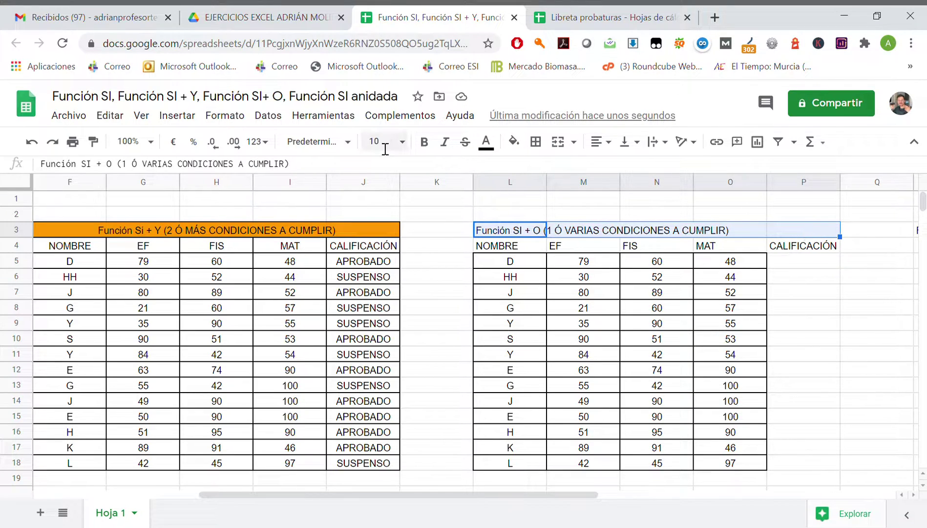
pyautogui.click(559, 143)
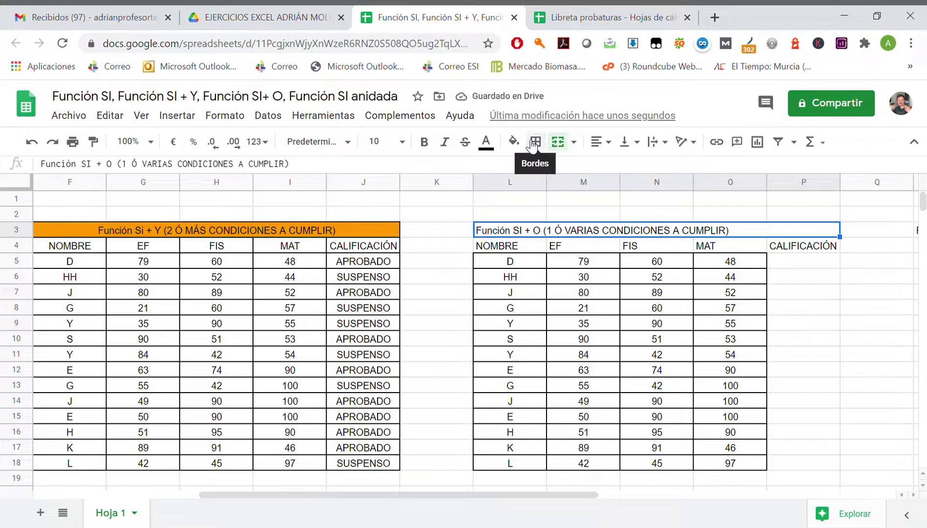
pyautogui.click(598, 142)
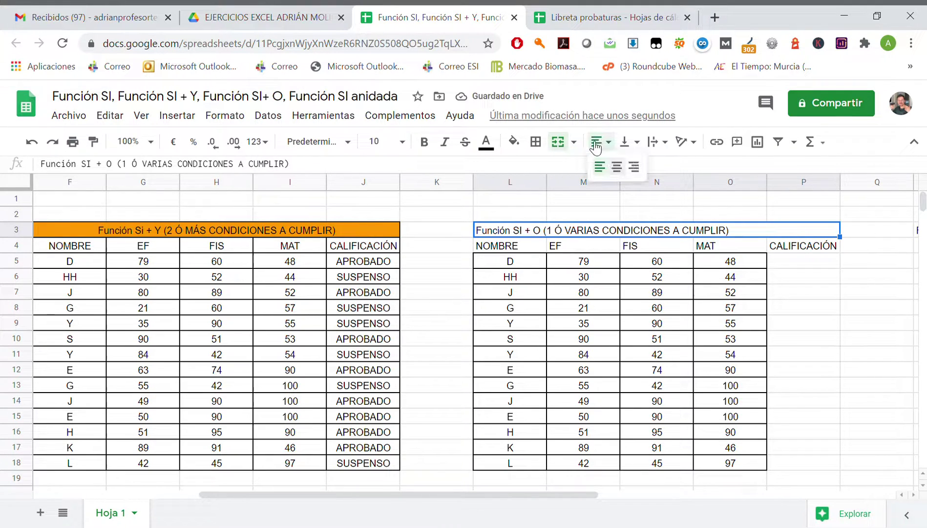
pyautogui.click(616, 168)
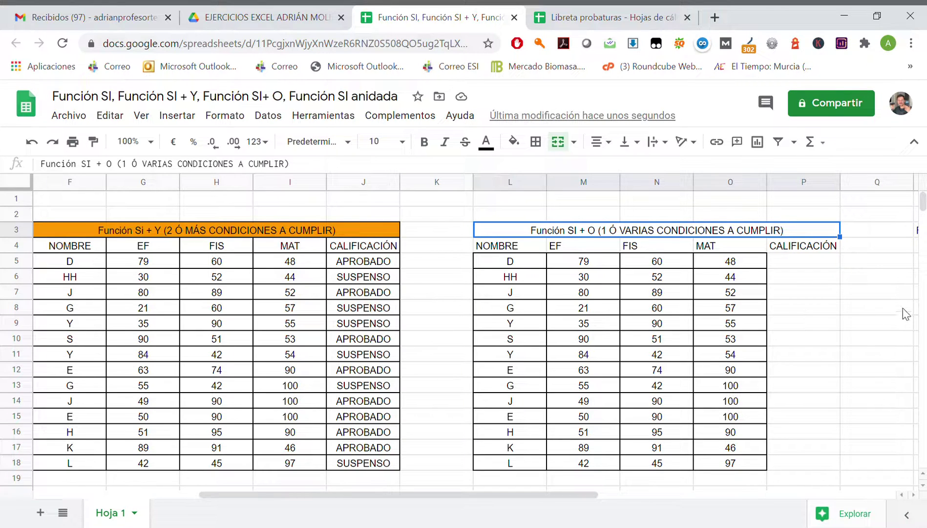
pyautogui.click(824, 265)
# Start P5's IF+OR formula with the conditions M5<40 and N5<40, correcting typos.
pyautogui.click(144, 169)
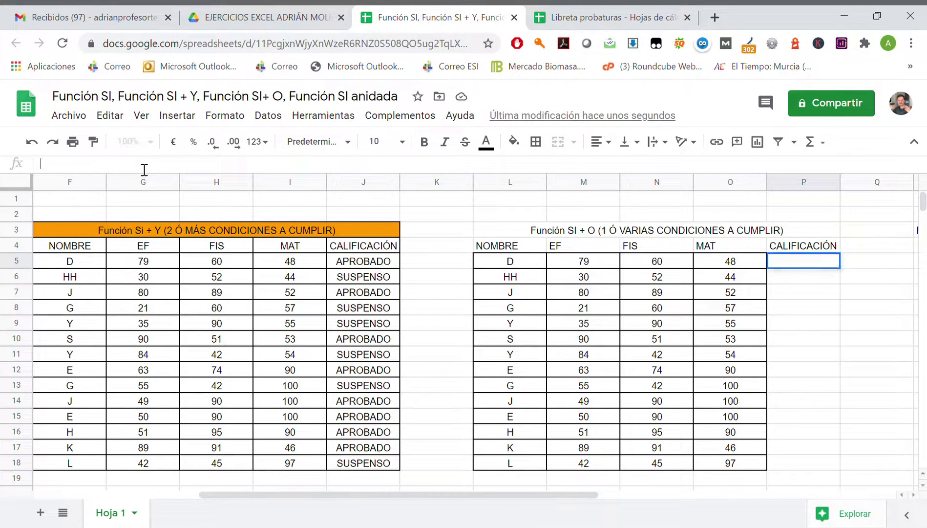
pyautogui.write('SI(O(')
pyautogui.click(574, 266)
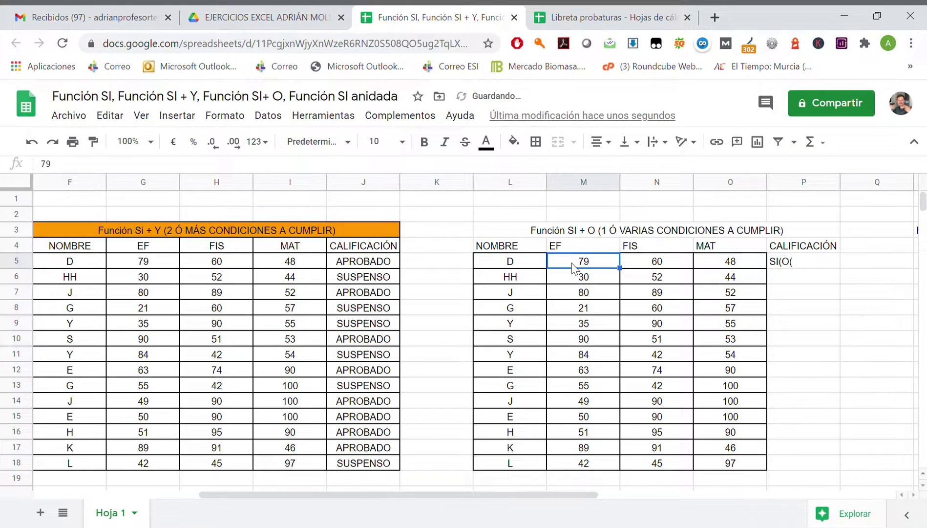
pyautogui.click(813, 268)
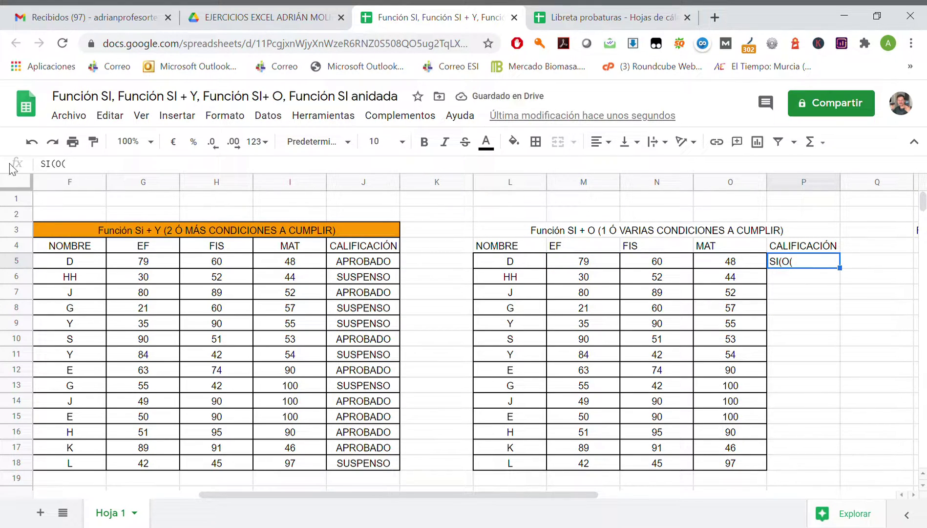
pyautogui.click(51, 166)
pyautogui.write('=')
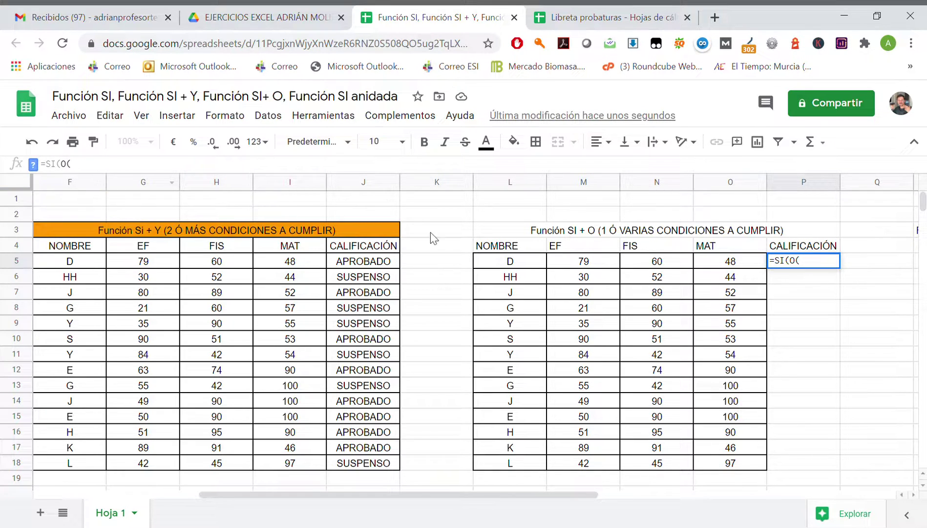
pyautogui.click(596, 267)
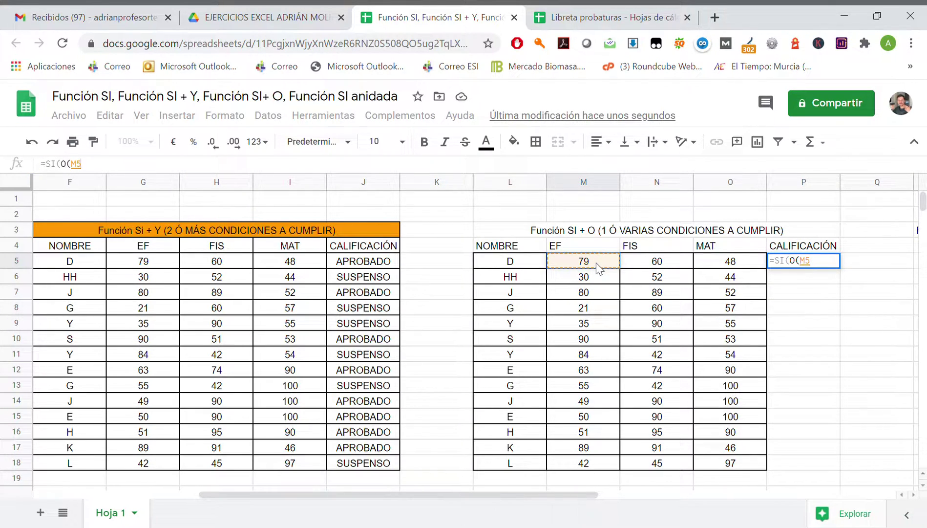
pyautogui.write('>')
pyautogui.press('BackSpace')
pyautogui.write('<')
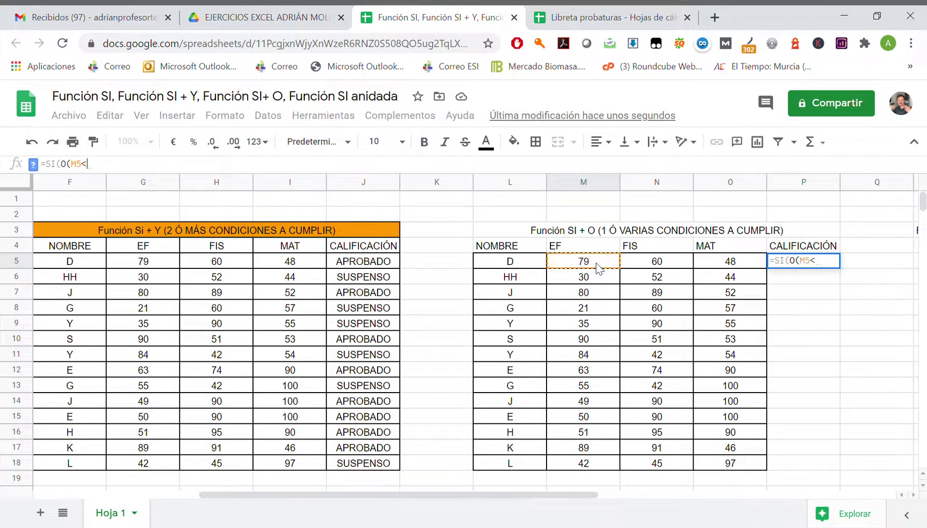
pyautogui.write('40')
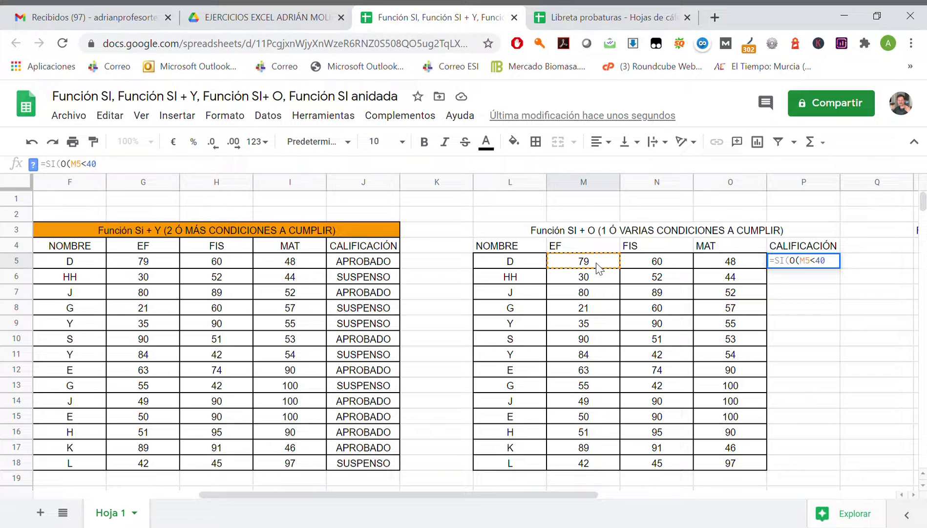
pyautogui.write(';')
pyautogui.click(645, 265)
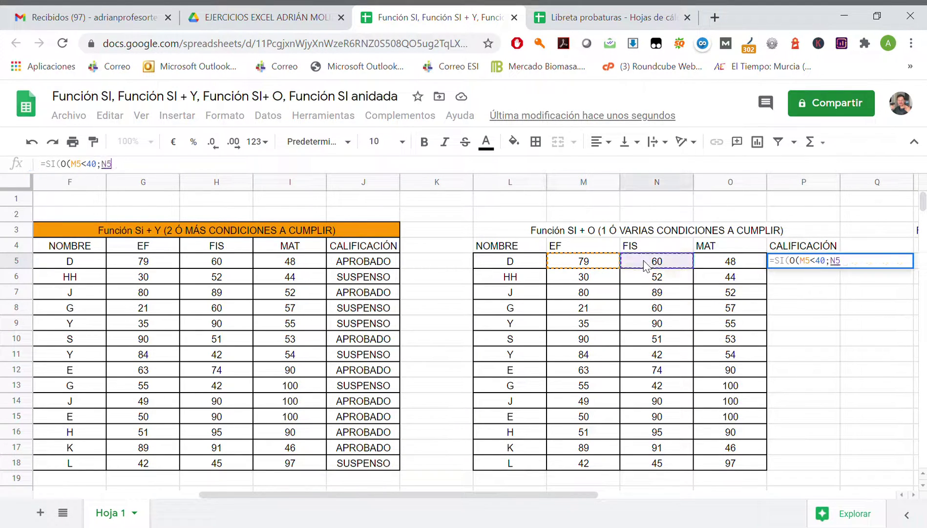
pyautogui.write('<')
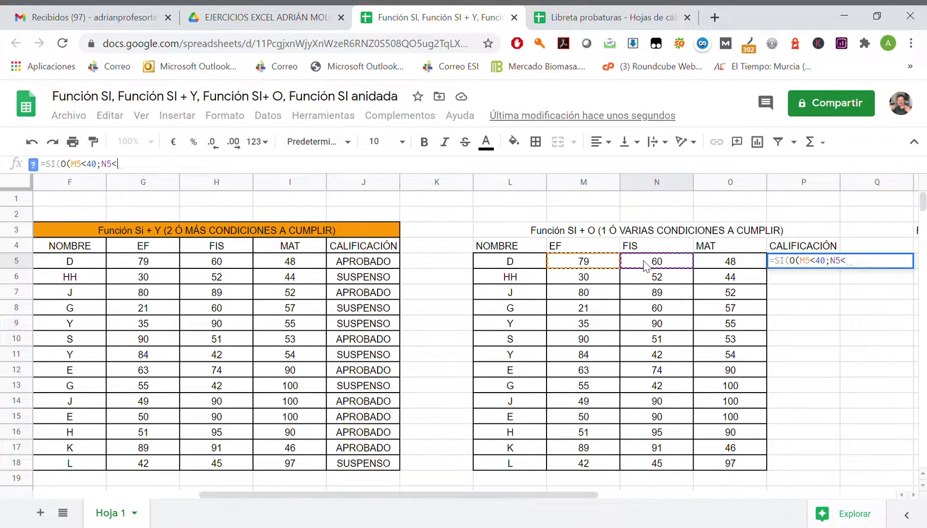
pyautogui.write('40:')
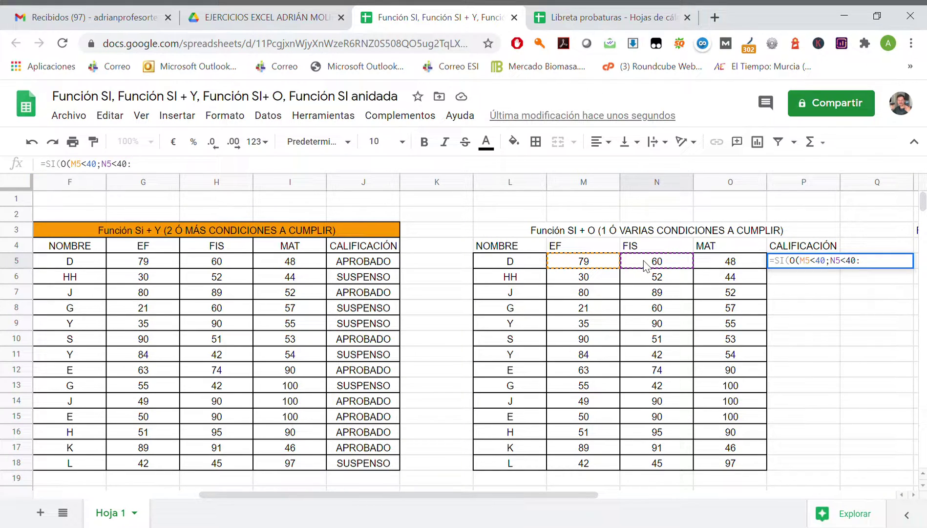
pyautogui.press('BackSpace')
pyautogui.write(';')
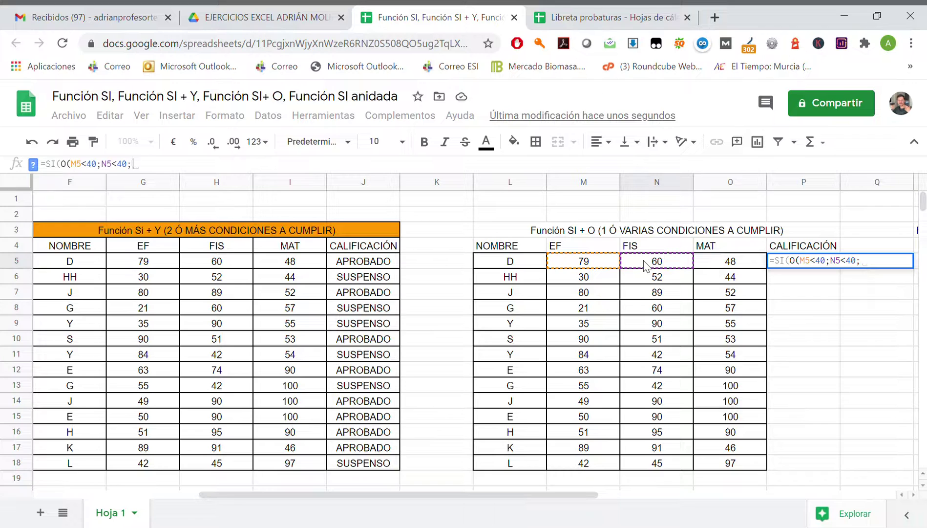
# Add O5<40 and the results "REPEAT" and "PASS", then commit the formula.
pyautogui.click(724, 265)
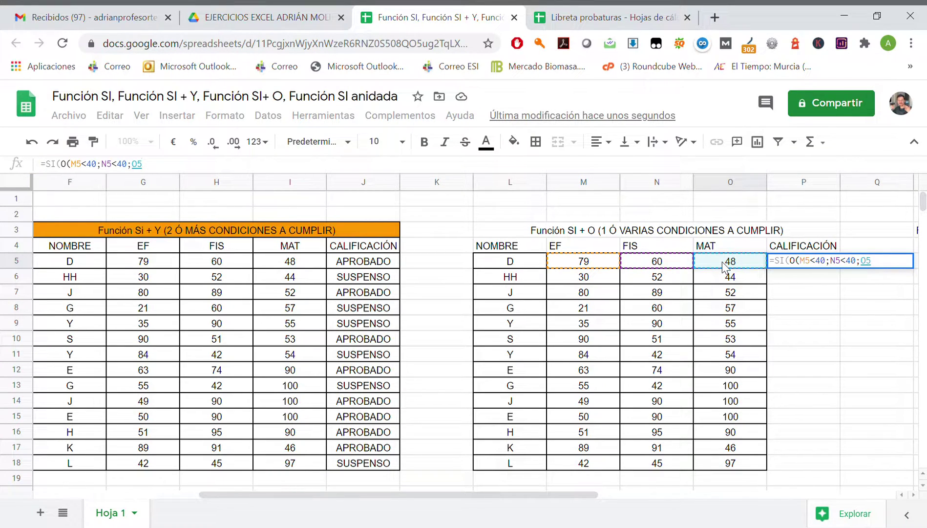
pyautogui.write('<')
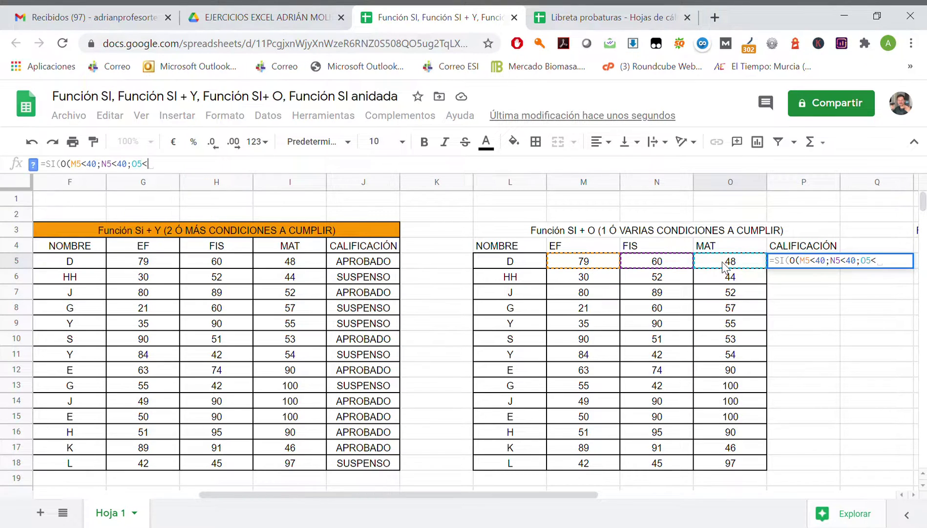
pyautogui.write('40')
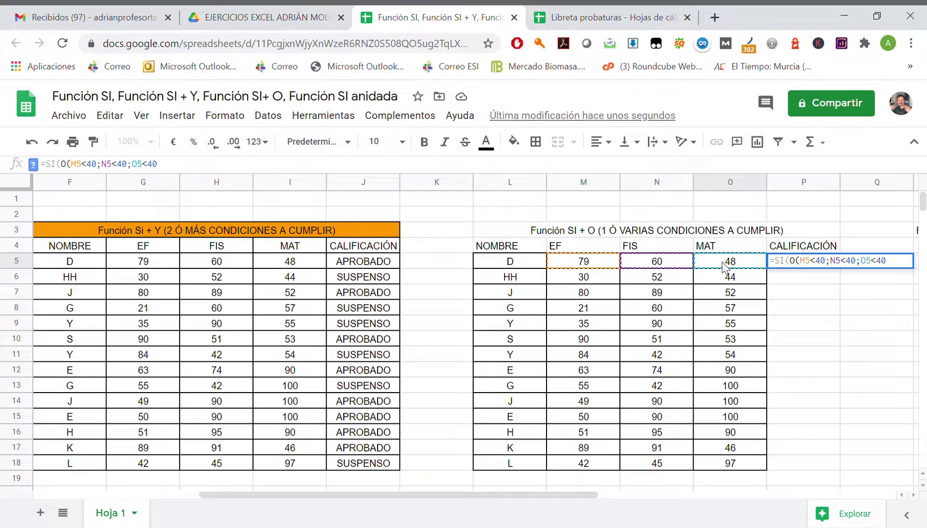
pyautogui.write(');')
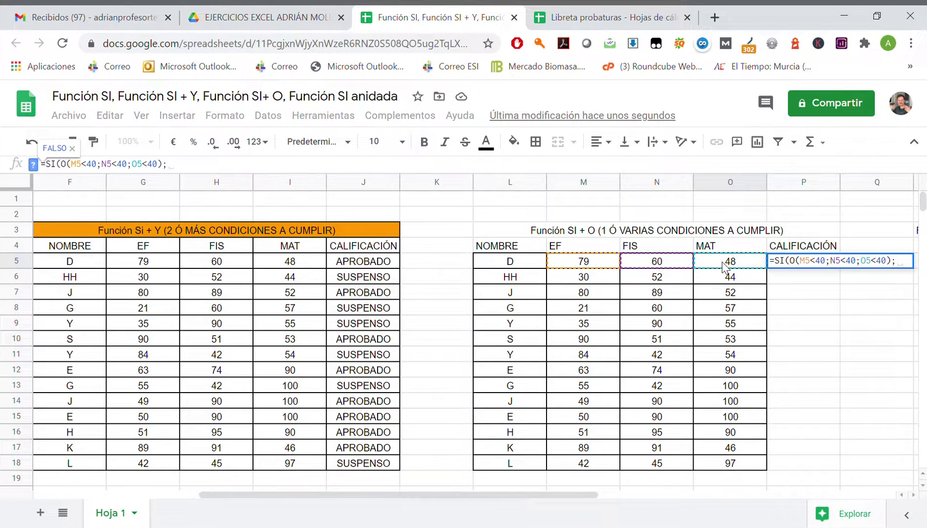
pyautogui.write('"SU')
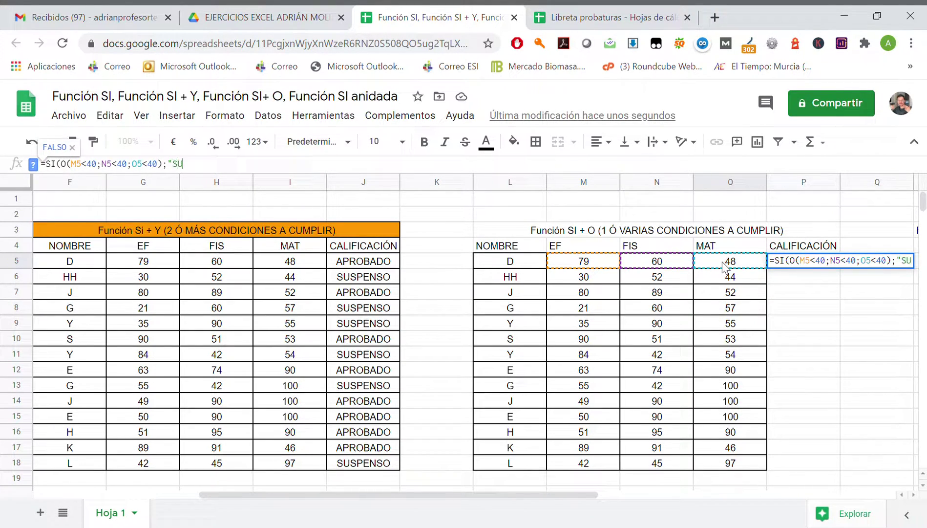
pyautogui.write('ÇÇREPET')
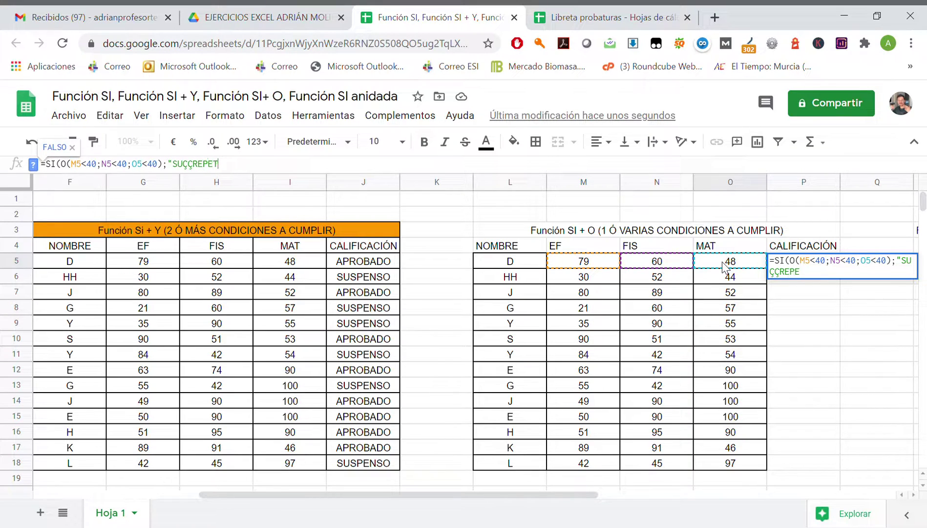
pyautogui.write('IR')
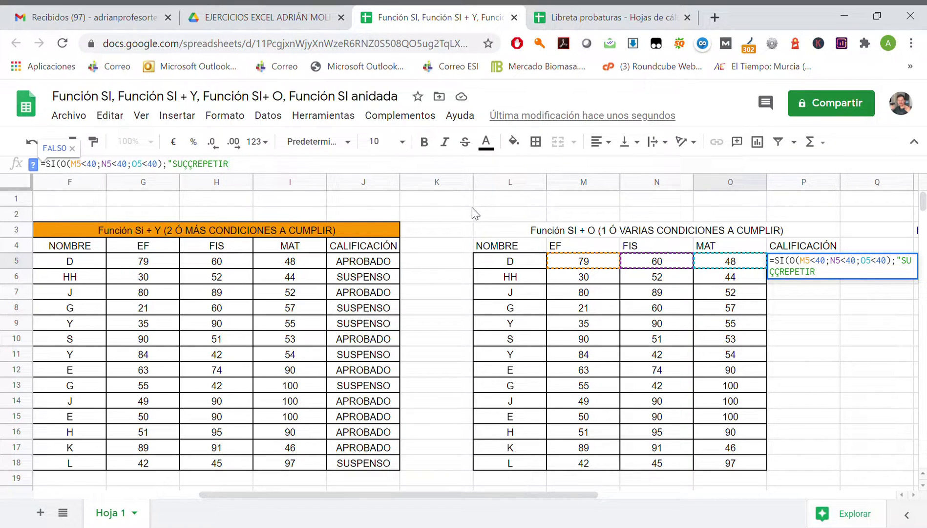
pyautogui.press('BackSpace')
pyautogui.press('BackSpace')
pyautogui.press('BackSpace')
pyautogui.press('BackSpace')
pyautogui.press('BackSpace')
pyautogui.press('BackSpace')
pyautogui.press('BackSpace')
pyautogui.press('BackSpace')
pyautogui.press('BackSpace')
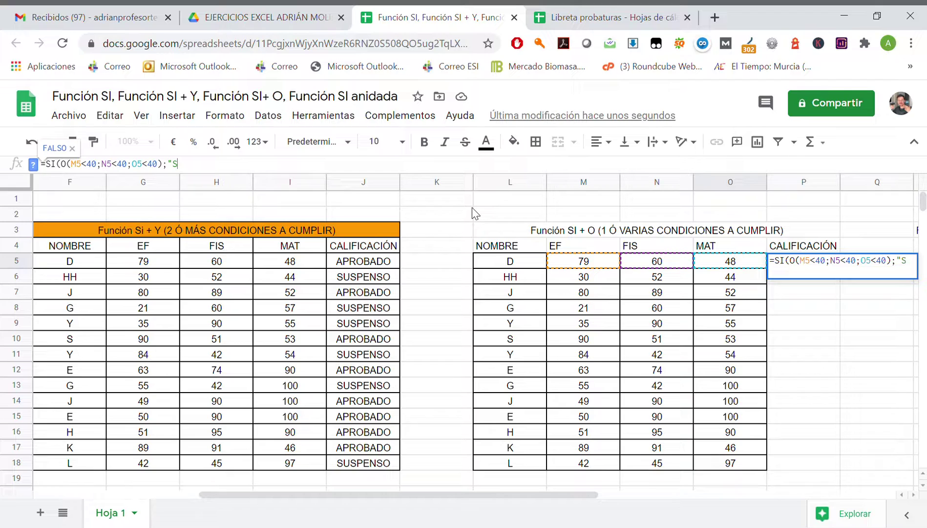
pyautogui.write('REPEAT')
pyautogui.press('BackSpace')
pyautogui.press('BackSpace')
pyautogui.press('BackSpace')
pyautogui.press('BackSpace')
pyautogui.press('BackSpace')
pyautogui.press('BackSpace')
pyautogui.press('BackSpace')
pyautogui.write('REPEAT')
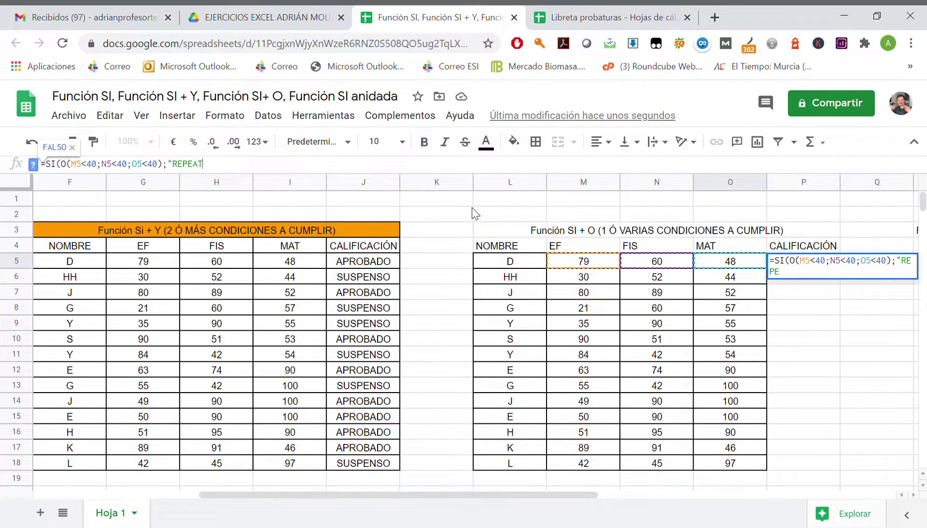
pyautogui.write('"')
pyautogui.write(';"P')
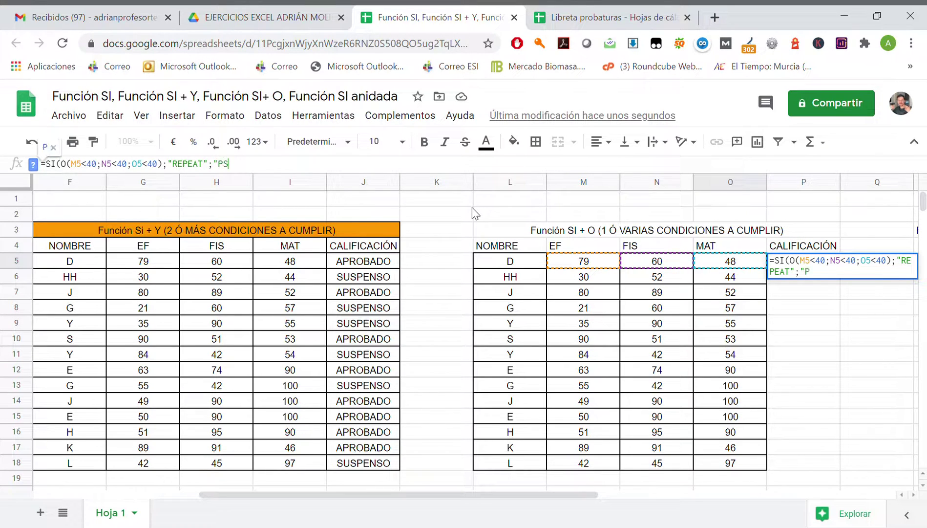
pyautogui.write('ASS"')
pyautogui.write(')')
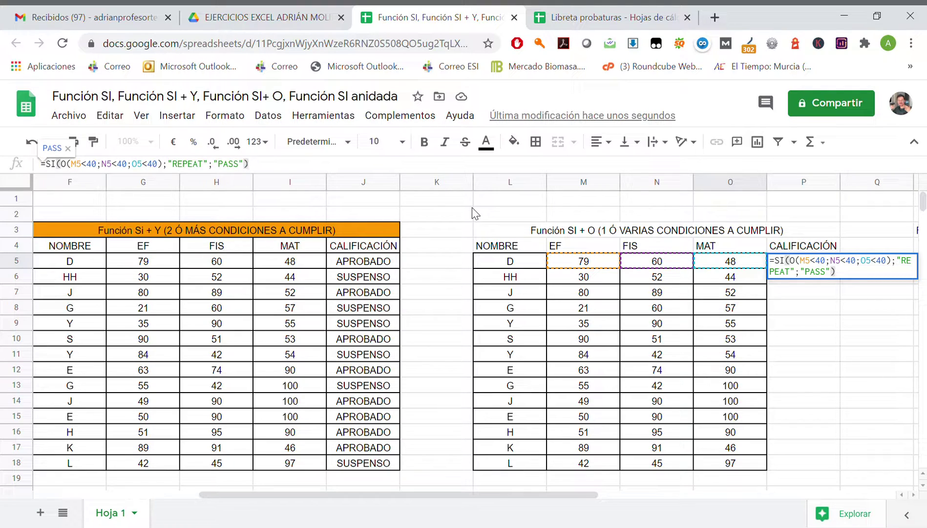
pyautogui.press('Return')
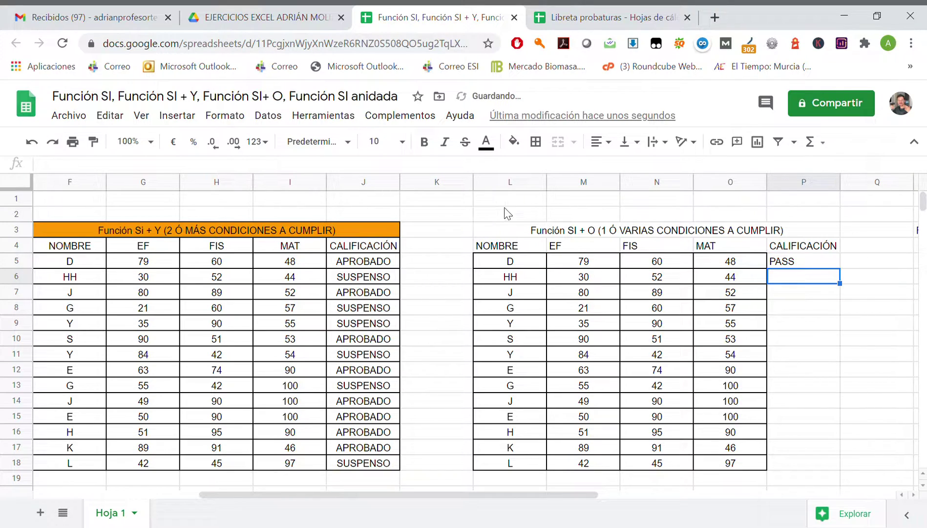
# Apply all borders and centre alignment to the whole Función SI + O table L3:P18.
pyautogui.click(783, 262)
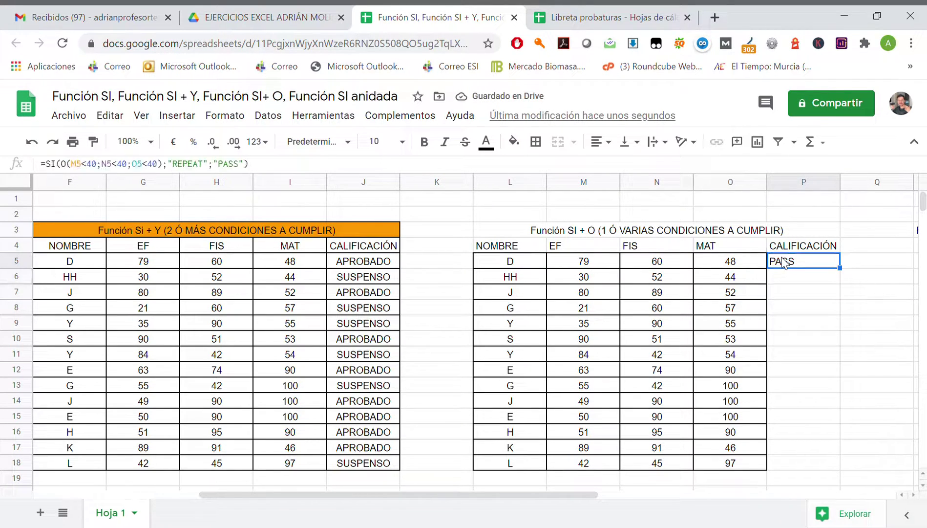
pyautogui.click(532, 234)
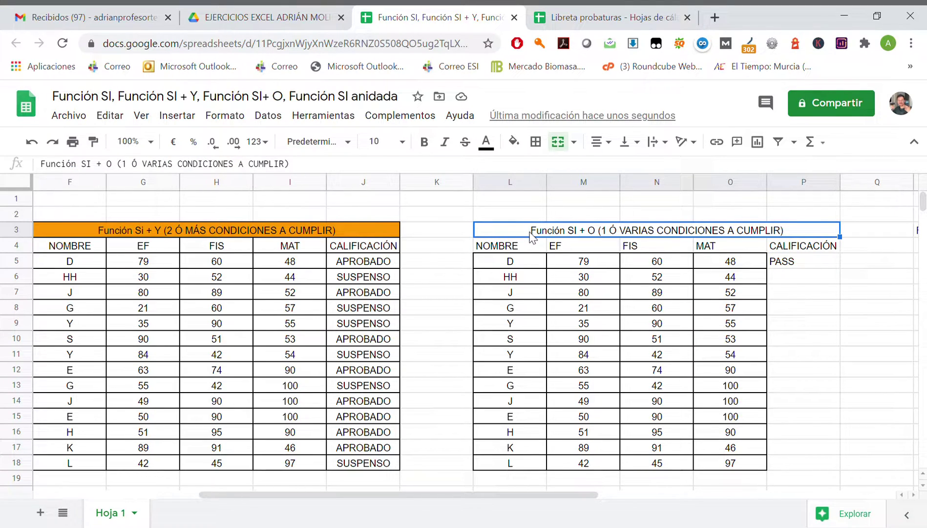
pyautogui.keyDown('shift'); pyautogui.click(777, 464); pyautogui.keyUp('shift')
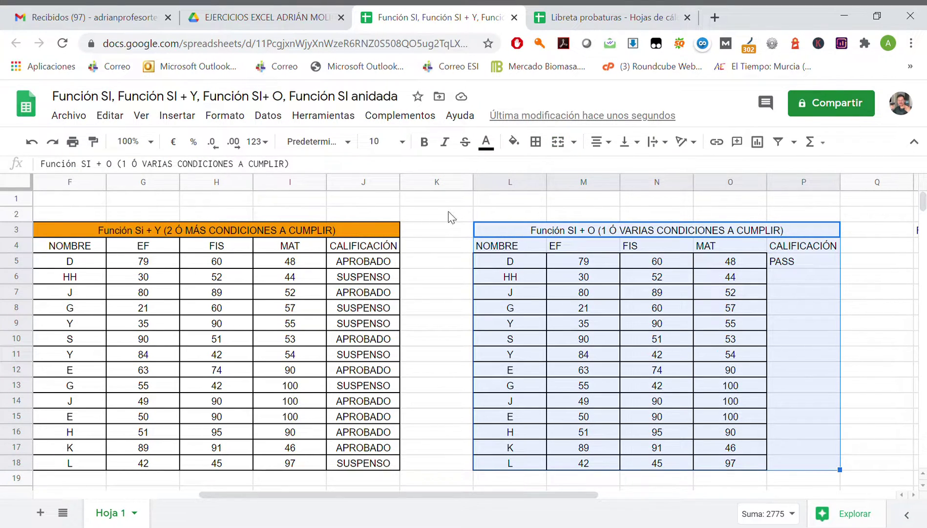
pyautogui.click(536, 141)
pyautogui.click(542, 170)
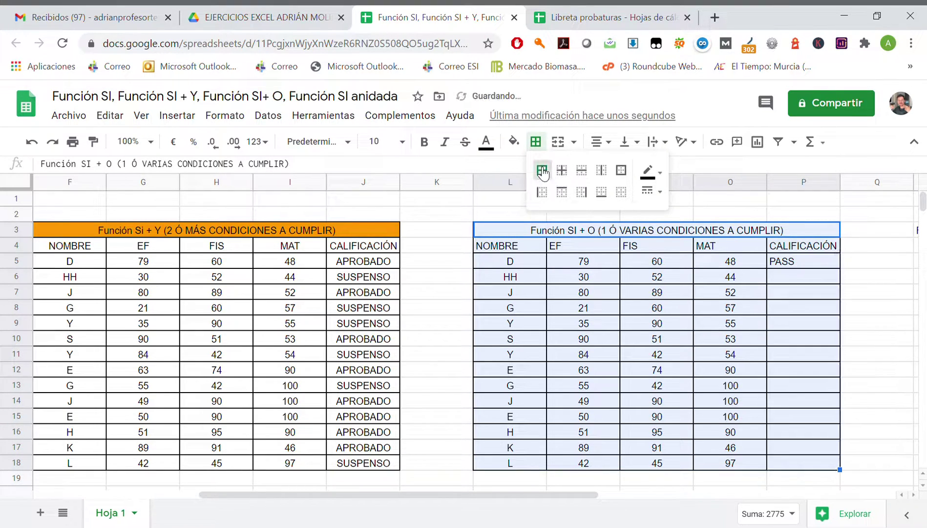
pyautogui.click(601, 142)
pyautogui.click(618, 168)
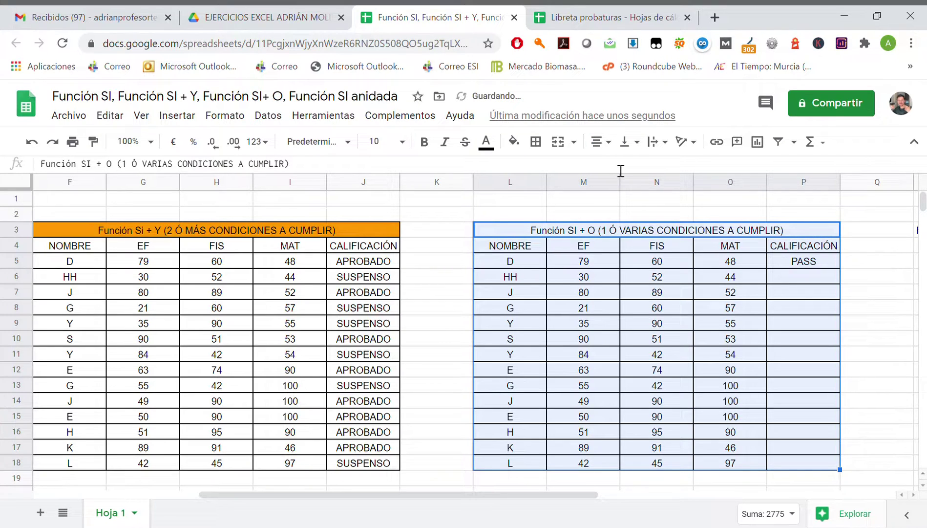
pyautogui.click(583, 235)
pyautogui.click(882, 282)
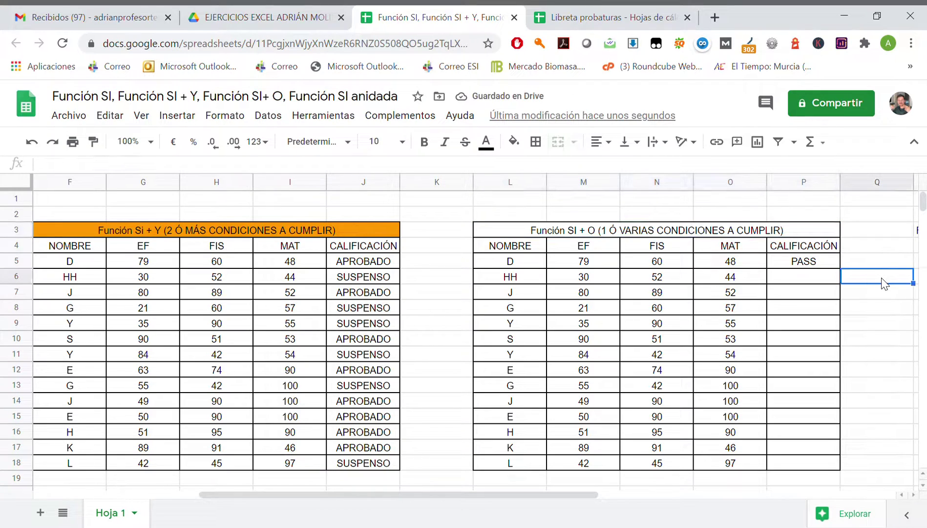
pyautogui.click(804, 275)
pyautogui.click(811, 266)
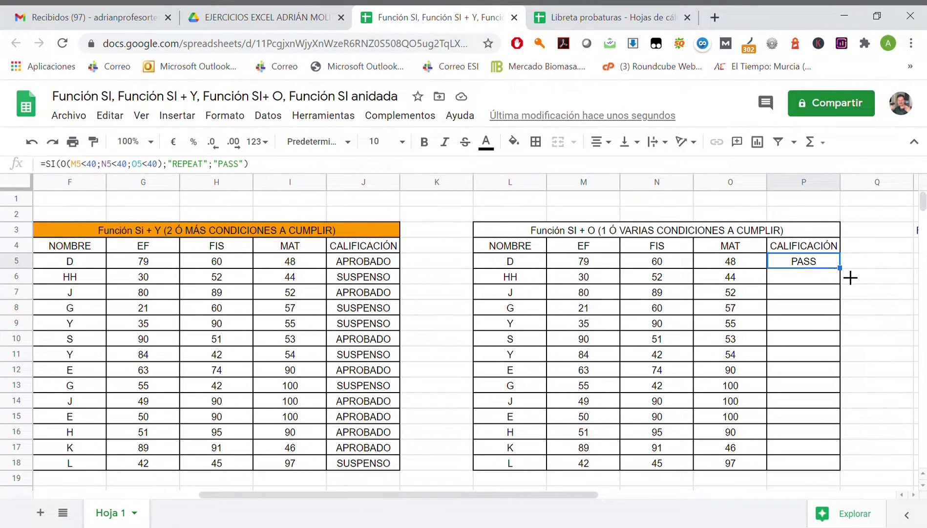
# Fill P5's formula down to P18 and check the EF scores of 30 and 35.
pyautogui.moveTo(840, 268); pyautogui.dragTo(829, 476)
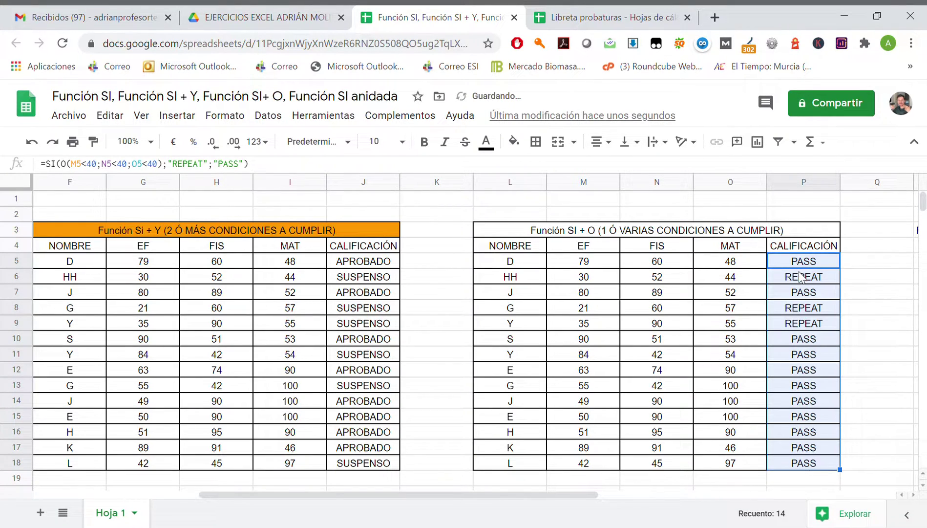
pyautogui.click(596, 281)
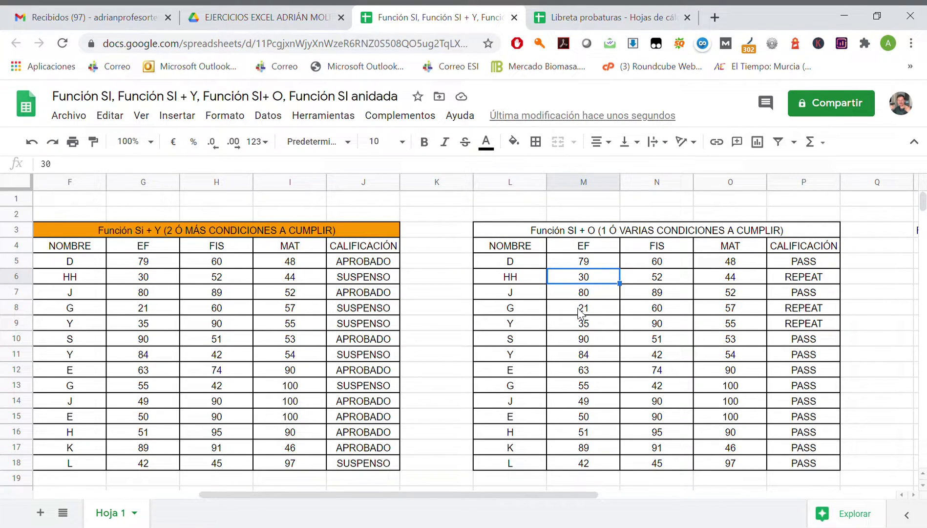
pyautogui.click(584, 324)
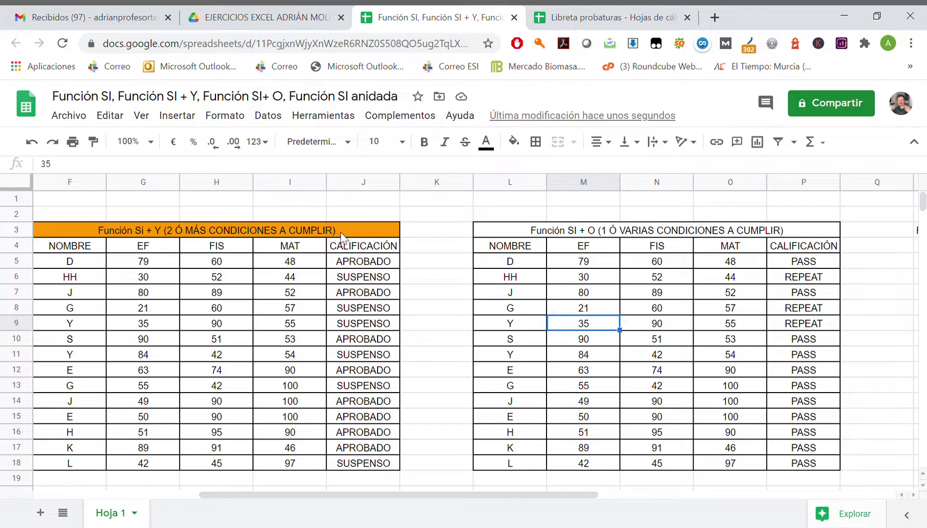
# Fill the merged L3:P3 title light yellow, replacing an initial blue fill.
pyautogui.click(573, 226)
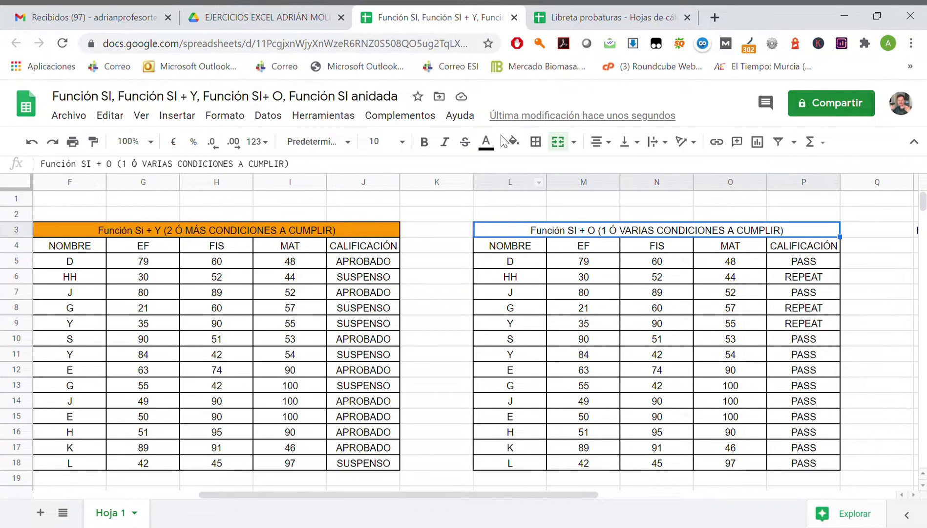
pyautogui.click(514, 142)
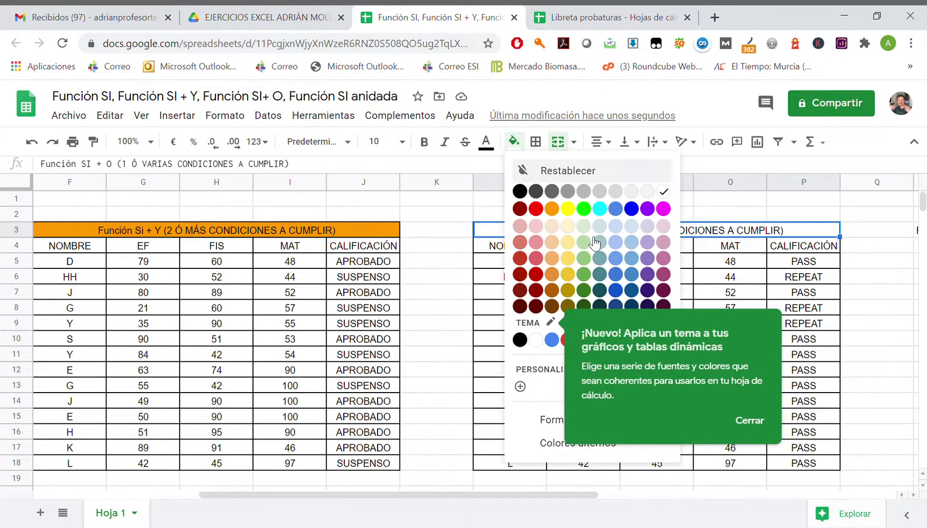
pyautogui.click(615, 209)
pyautogui.click(851, 287)
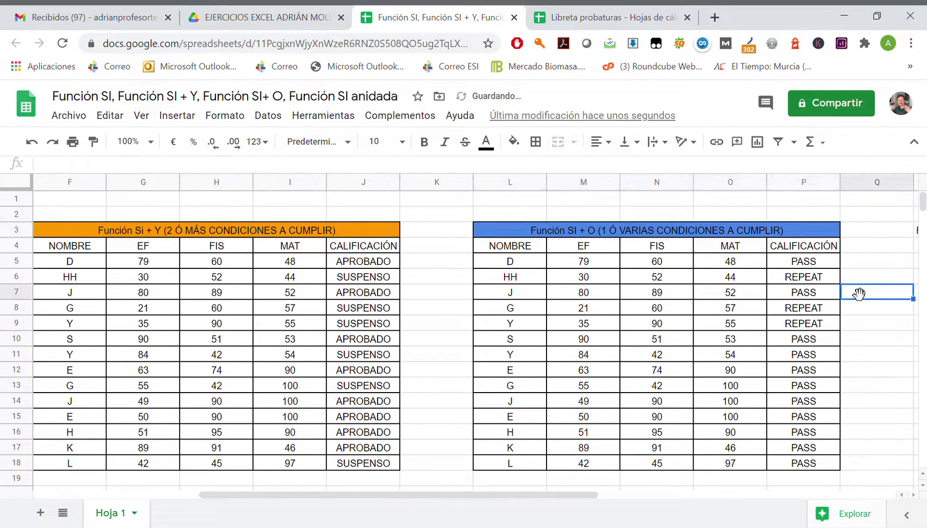
pyautogui.click(586, 230)
pyautogui.click(514, 142)
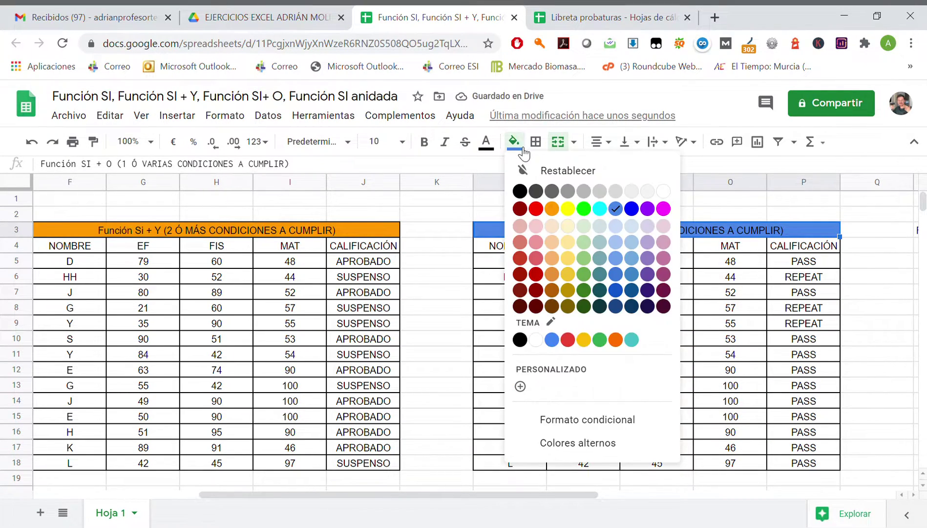
pyautogui.click(568, 226)
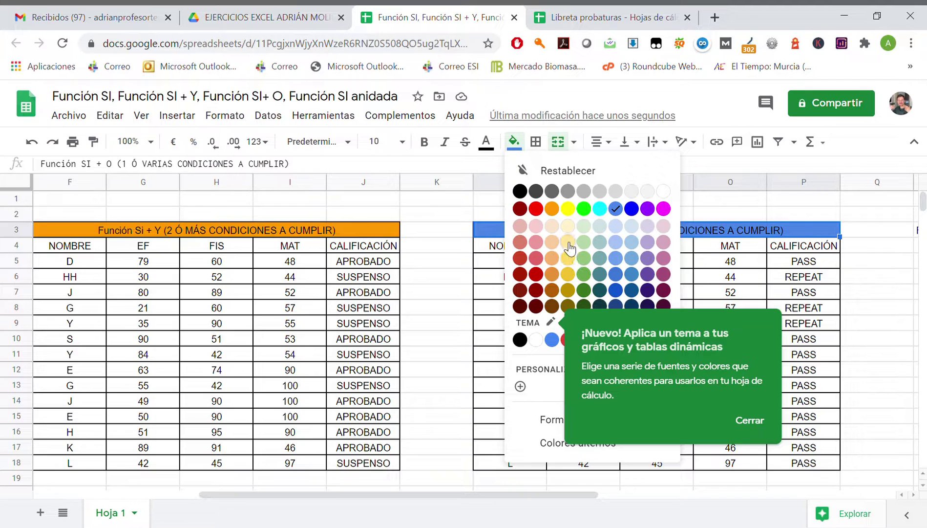
pyautogui.click(890, 293)
pyautogui.hscroll(4, 820, 302)
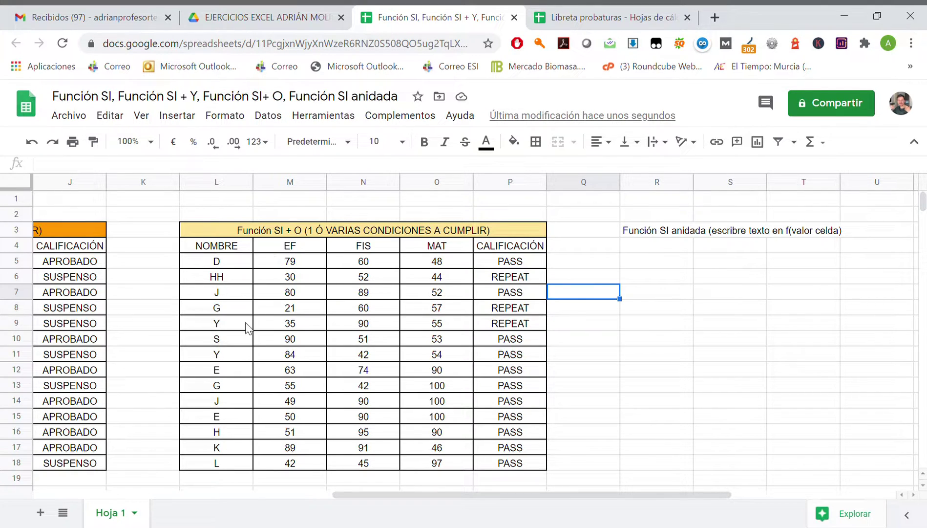
# Copy the NOMBRE and EF data from L4:M18 into R4:S18 and type CALIFICACIONES in T4.
pyautogui.click(237, 250)
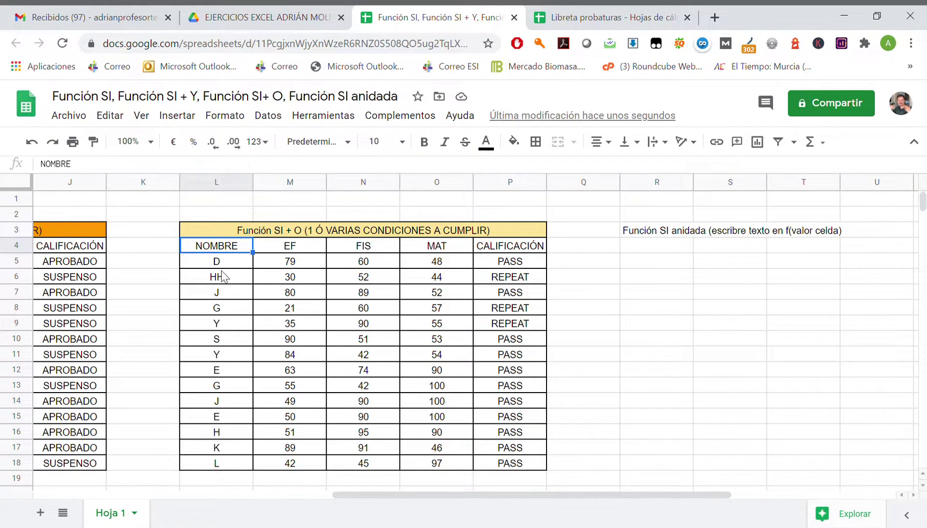
pyautogui.keyDown('shift'); pyautogui.click(284, 467); pyautogui.keyUp('shift')
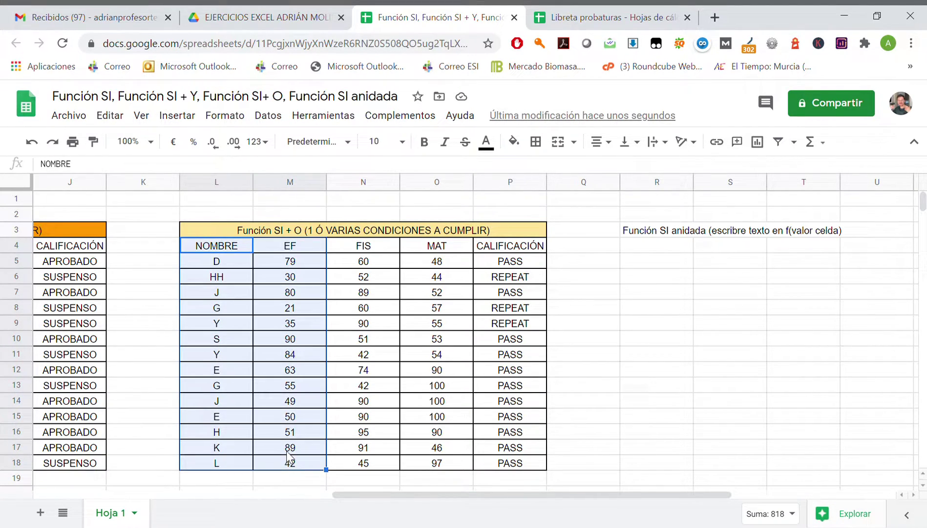
pyautogui.hotkey('ctrl', 'c')
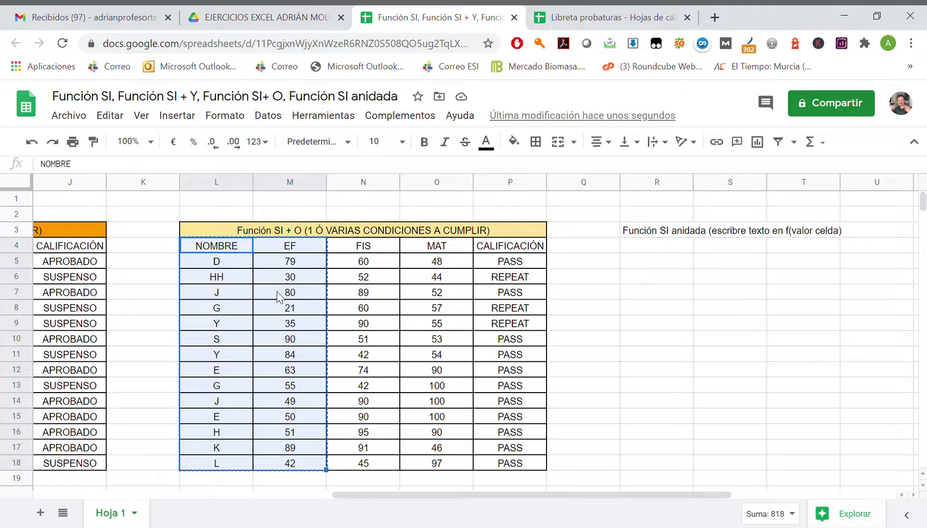
pyautogui.click(648, 248)
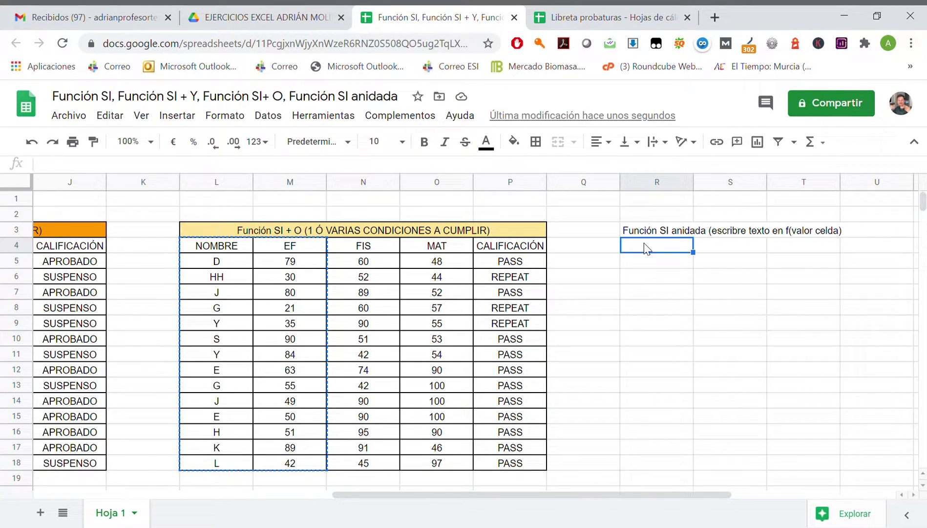
pyautogui.hotkey('ctrl', 'v')
pyautogui.click(823, 250)
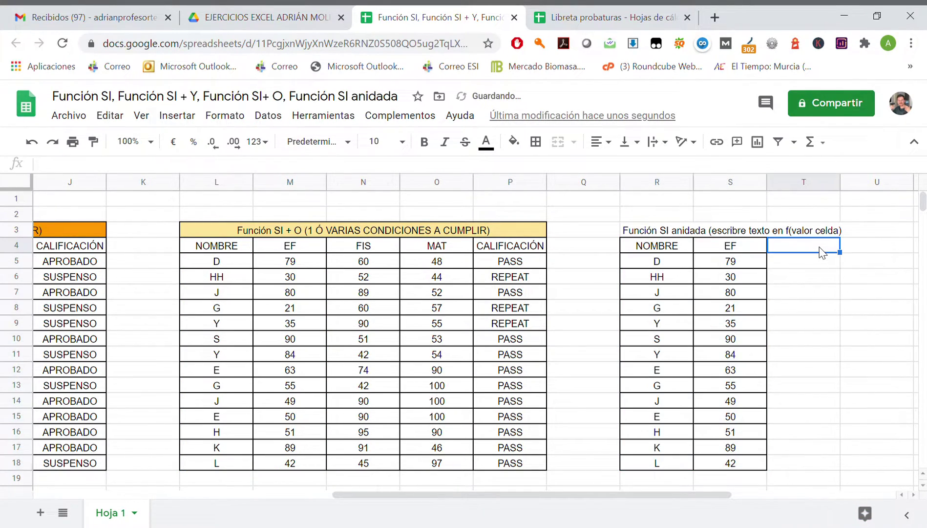
pyautogui.write('CALI')
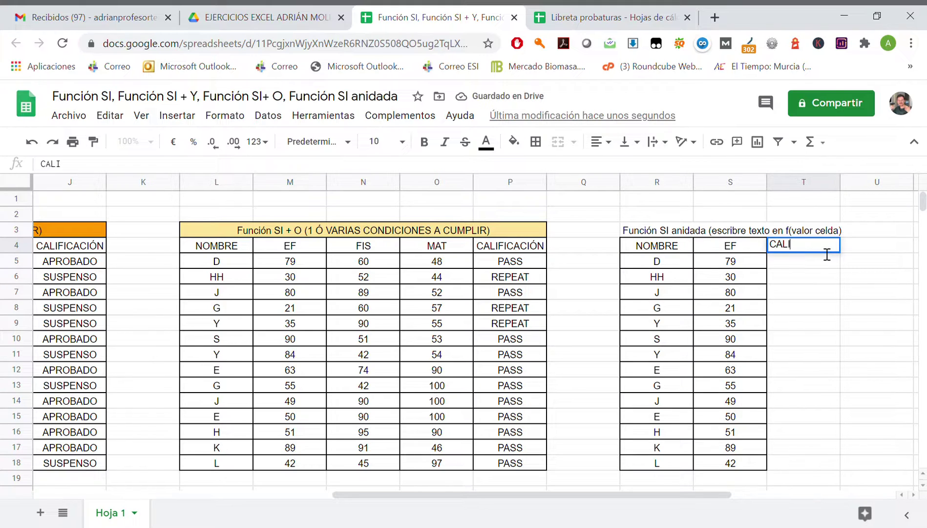
pyautogui.write('F')
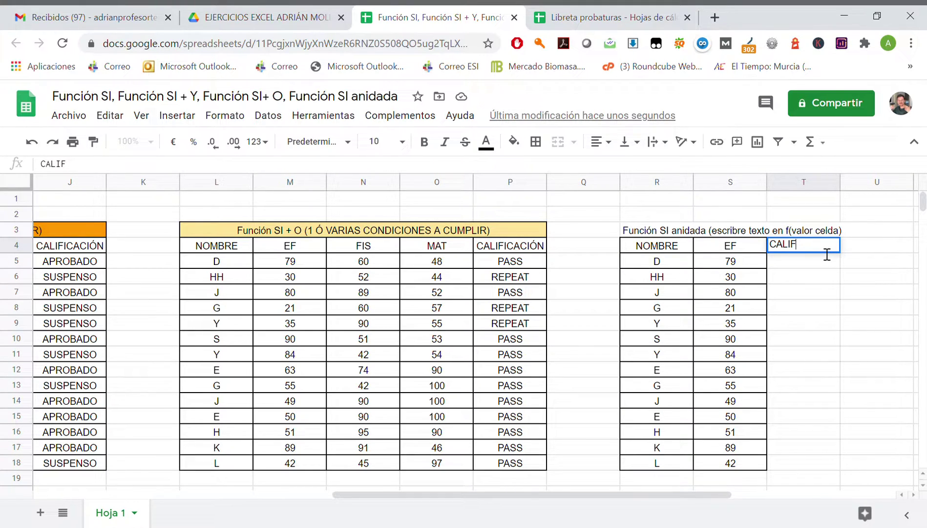
pyautogui.write('I')
pyautogui.write('CACIO')
pyautogui.write('NES')
# Commit the header, widen column T, and begin T5's nested IF with MATRICULA (=100) and SOBRESALIENTE (>=90).
pyautogui.press('Return')
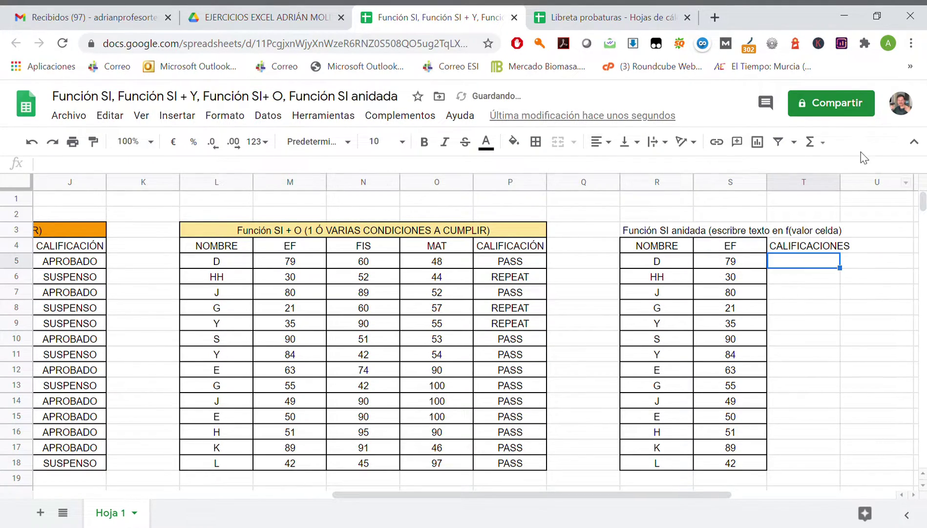
pyautogui.moveTo(848, 184); pyautogui.dragTo(867, 184)
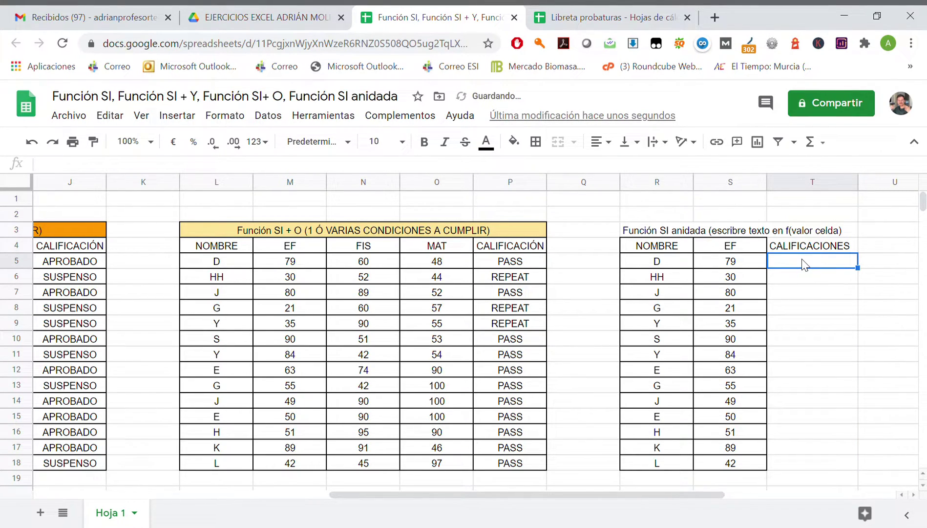
pyautogui.write('=')
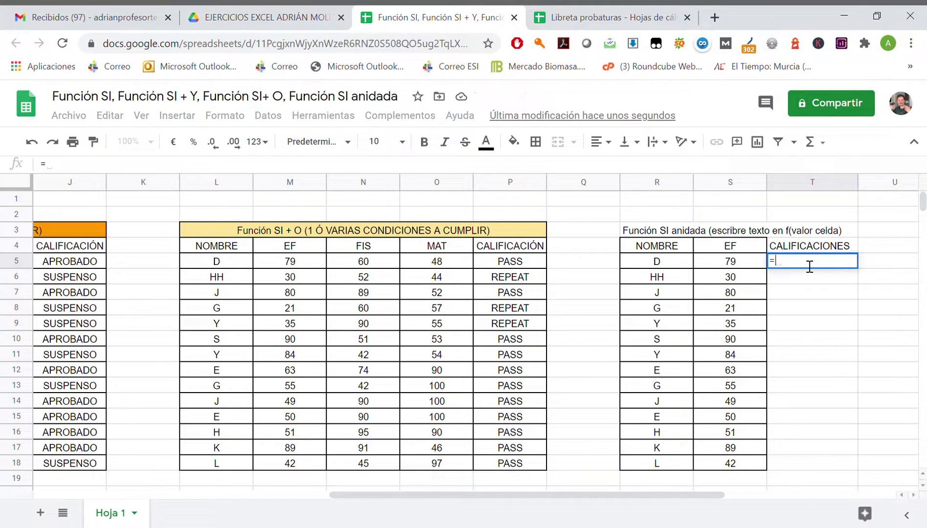
pyautogui.write('SI')
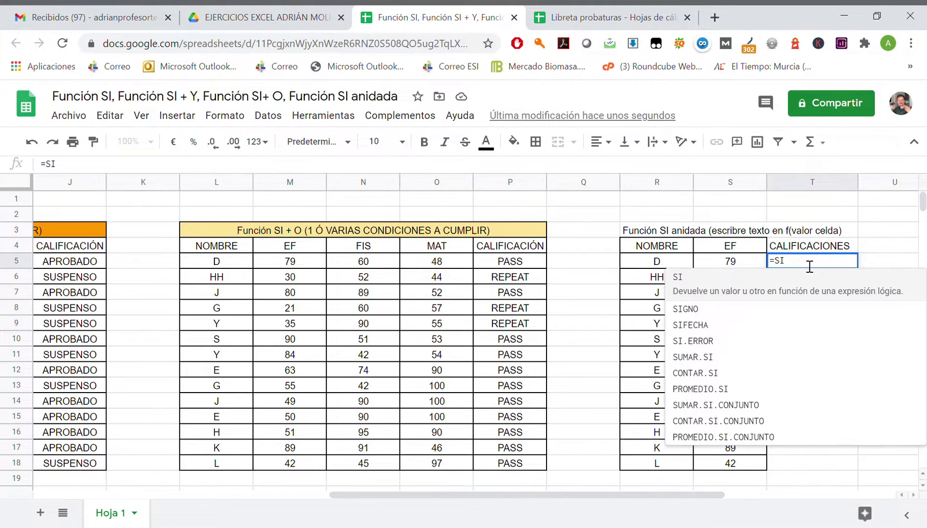
pyautogui.write('(')
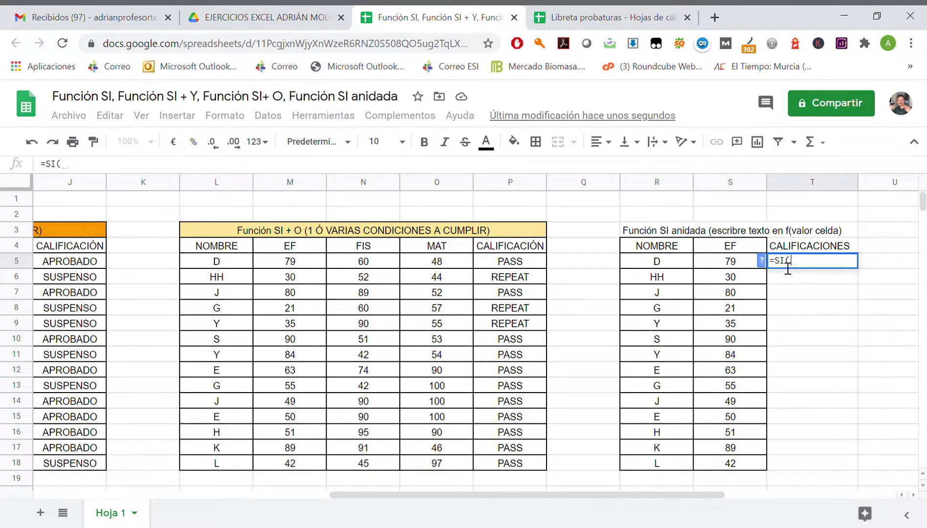
pyautogui.click(744, 266)
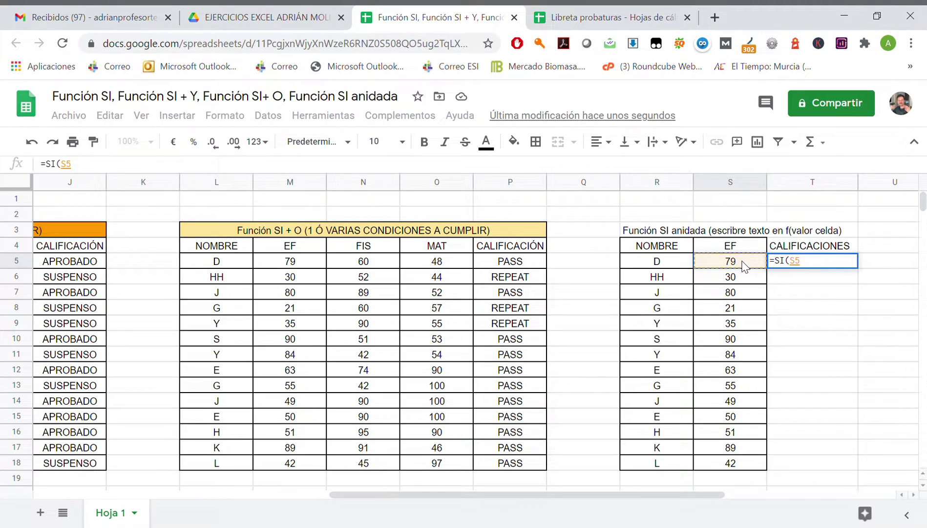
pyautogui.write('=')
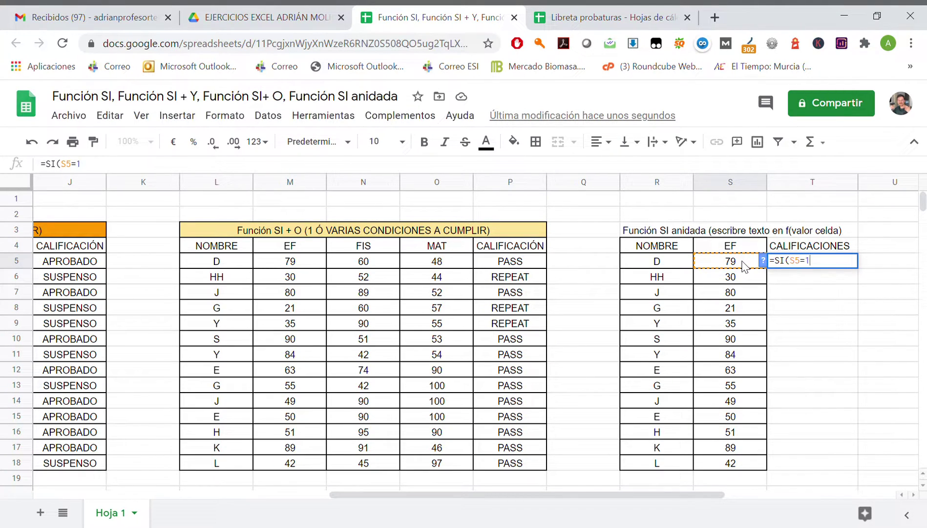
pyautogui.write('100')
pyautogui.write(';')
pyautogui.write('"MAT')
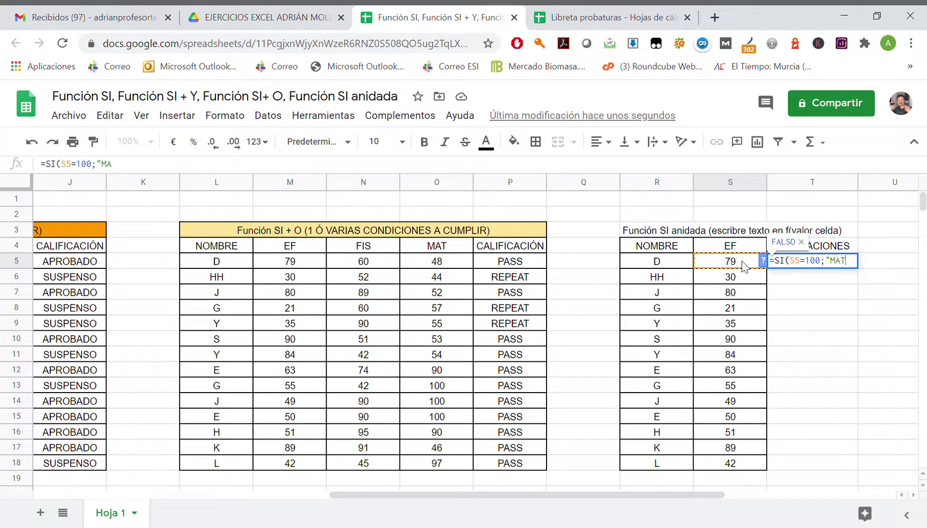
pyautogui.write('RICULA')
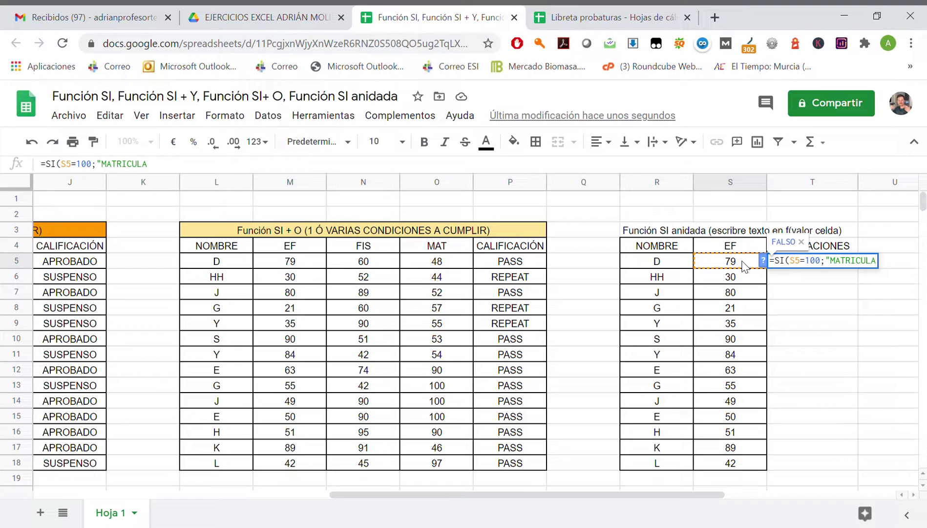
pyautogui.write('"')
pyautogui.write(';SI')
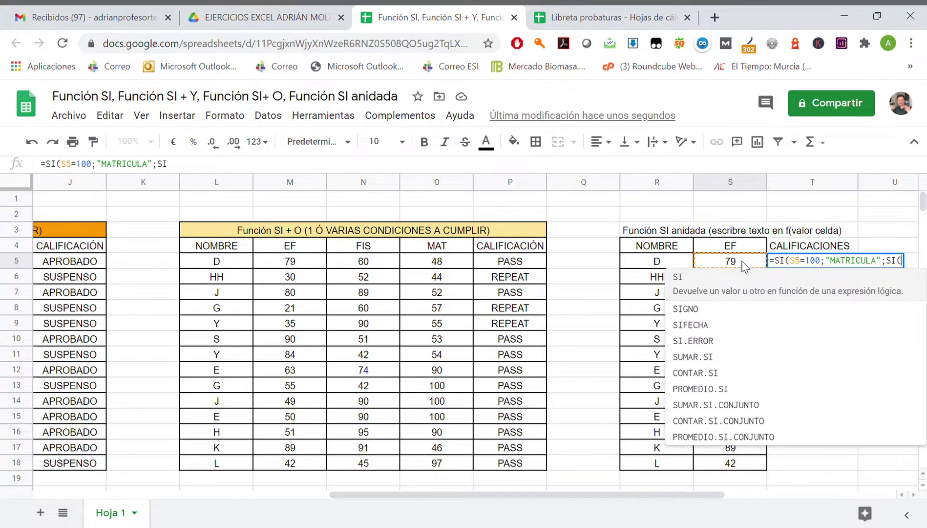
pyautogui.write('(')
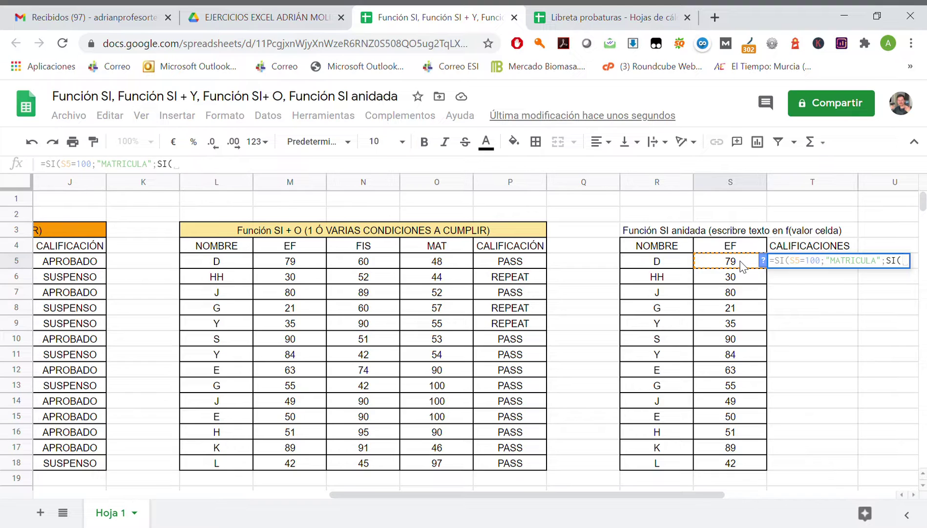
pyautogui.click(743, 266)
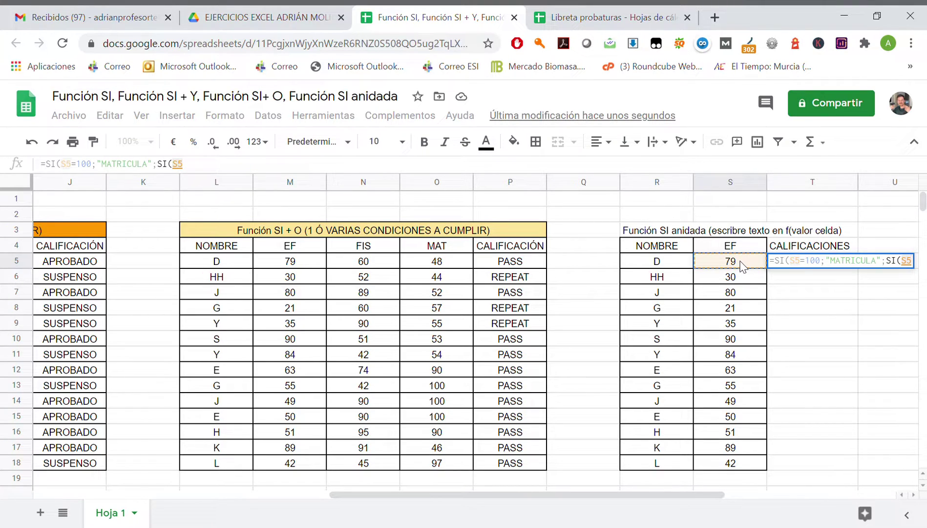
pyautogui.write('>=')
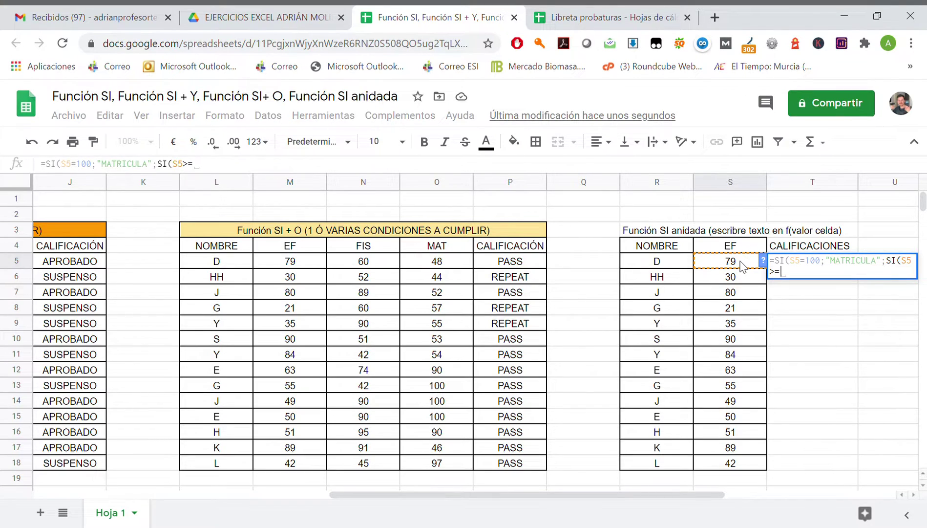
pyautogui.write('90')
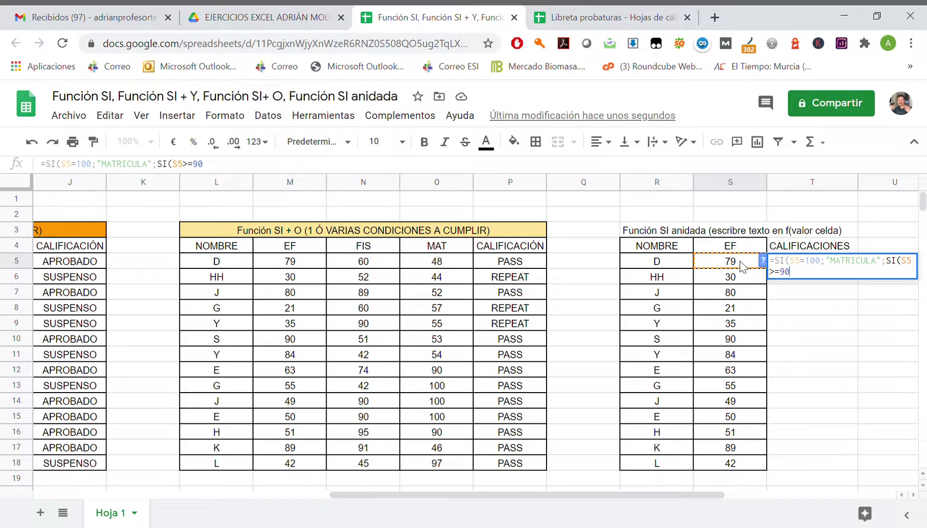
pyautogui.write(';')
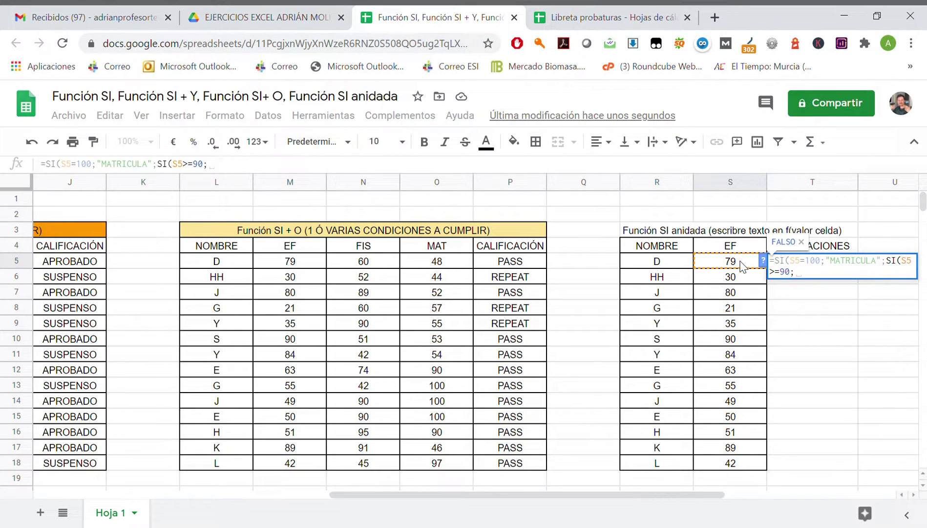
pyautogui.write('"')
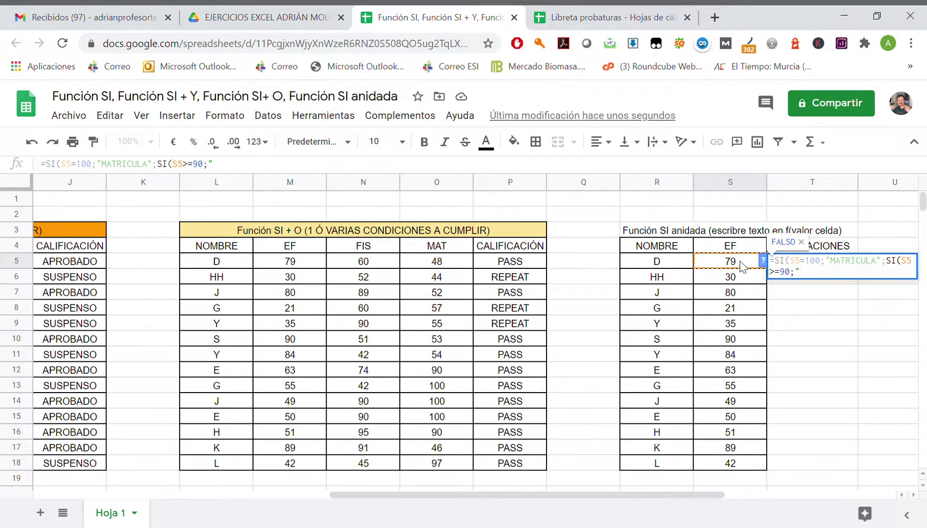
pyautogui.write('SOBRESALIENTE')
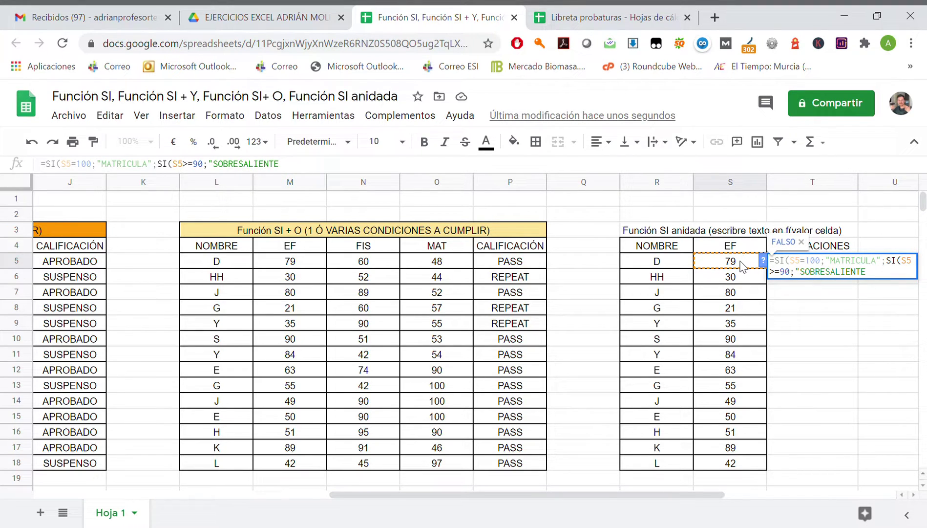
pyautogui.write('"')
pyautogui.write(';')
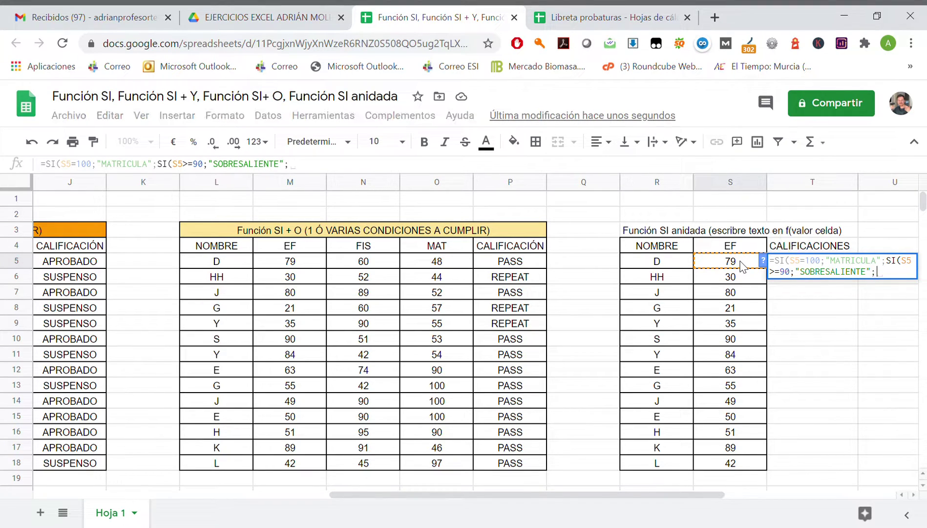
pyautogui.write('SI')
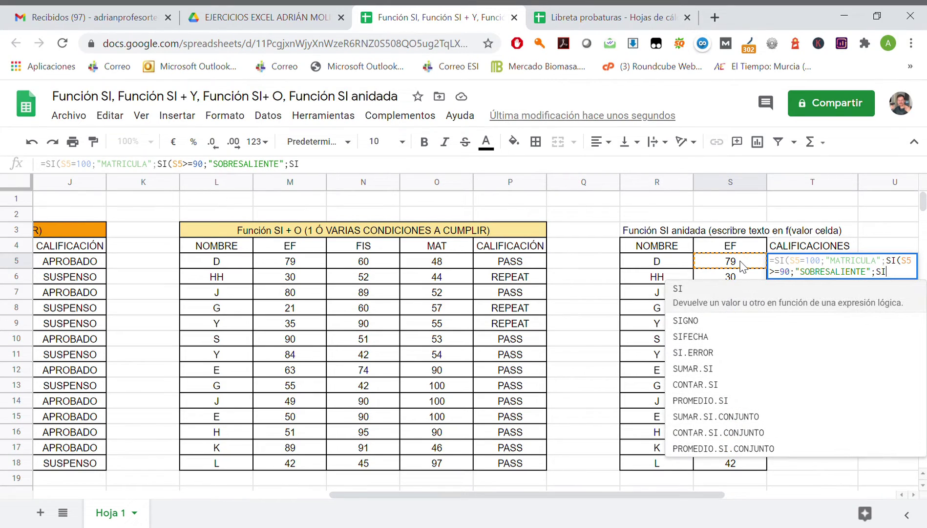
pyautogui.write('(')
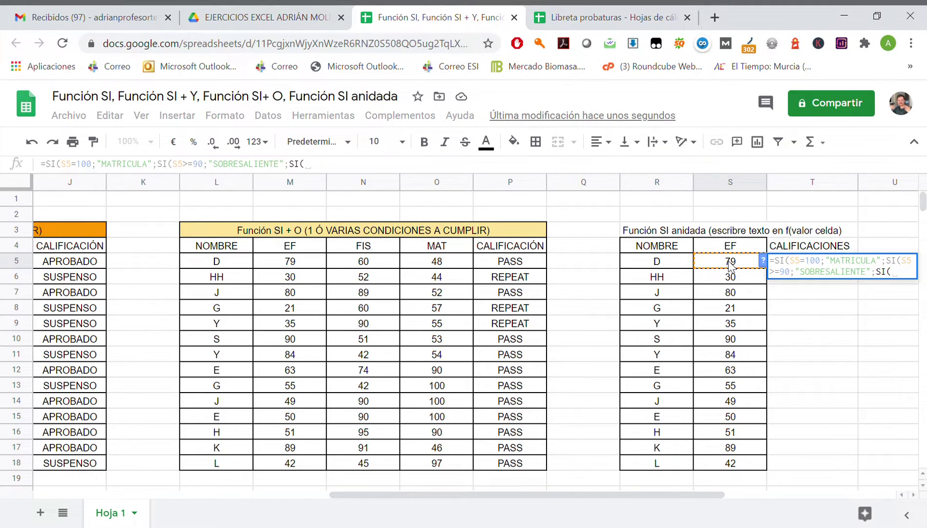
# Add the NOTABLE (>=70), APROBADO (>=50) and SUSPENSO tiers and close the nested formula.
pyautogui.click(730, 266)
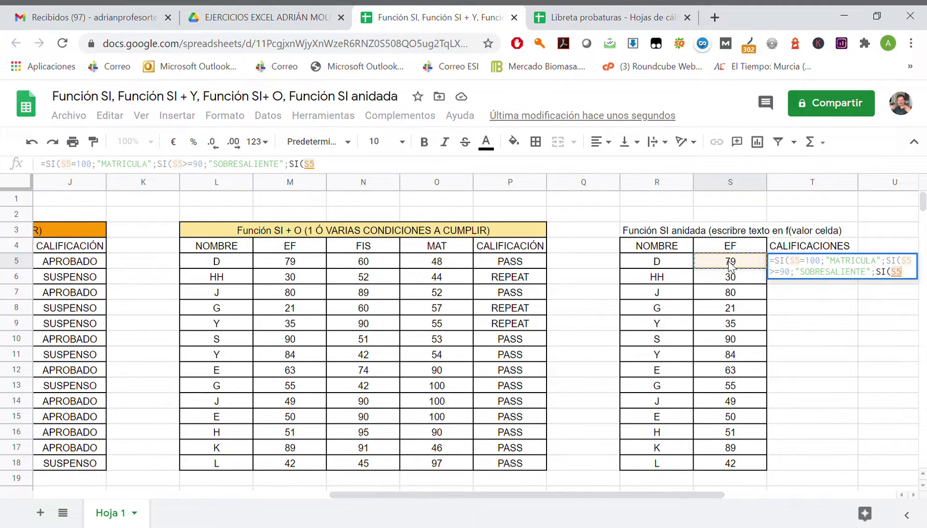
pyautogui.write('>=')
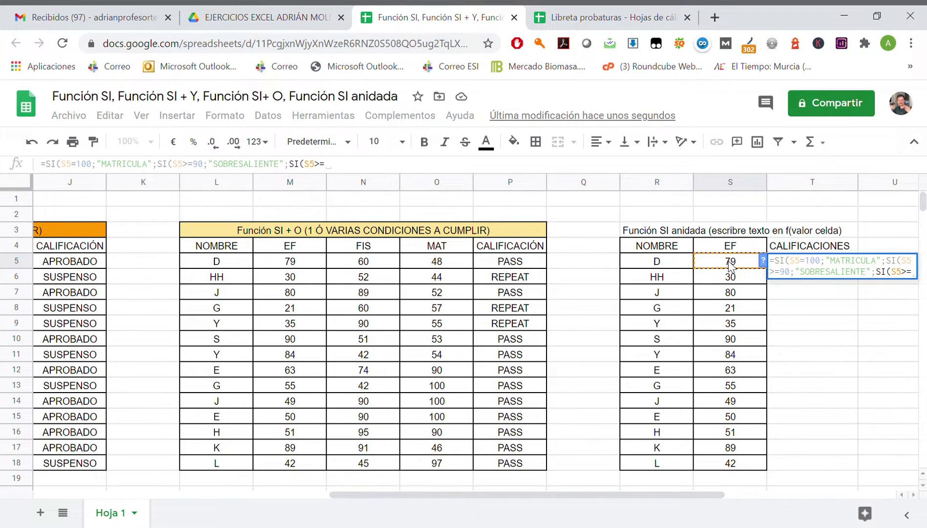
pyautogui.write('70;')
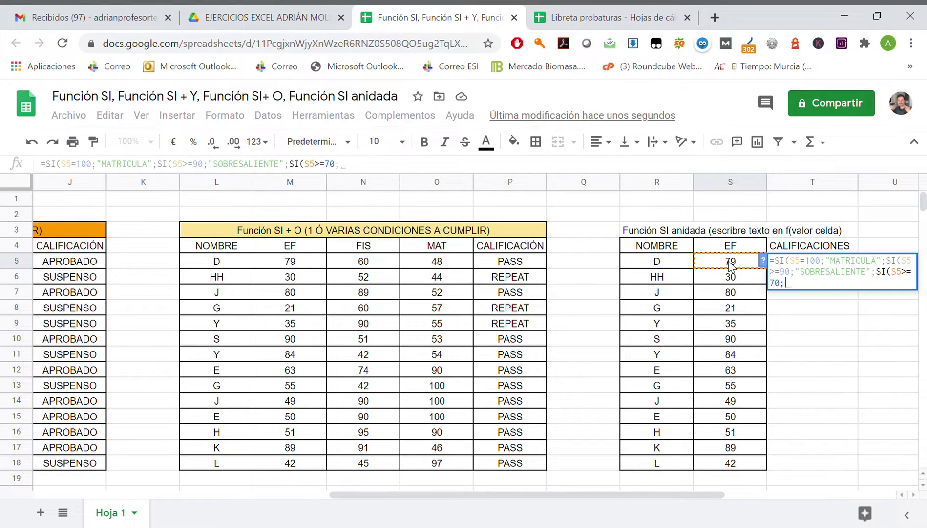
pyautogui.write('"NOT')
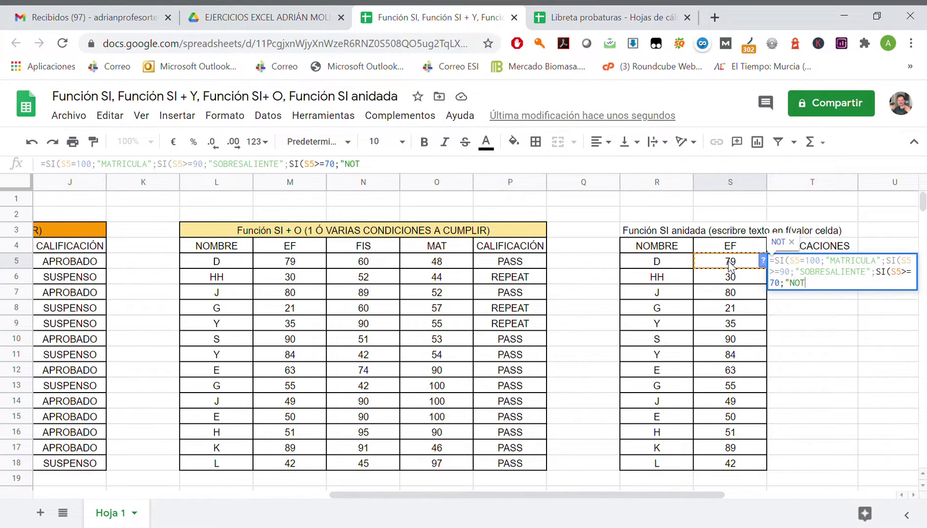
pyautogui.write('ABLE')
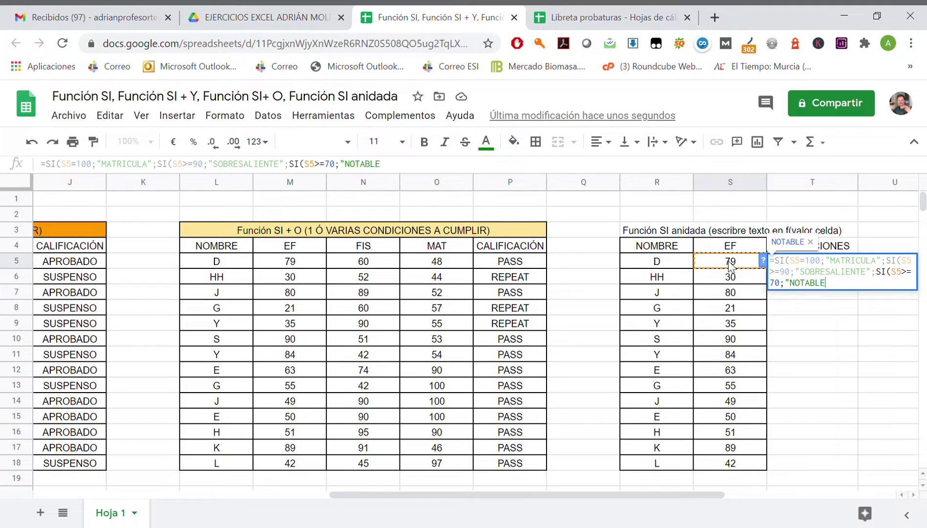
pyautogui.write('"')
pyautogui.write(';SI')
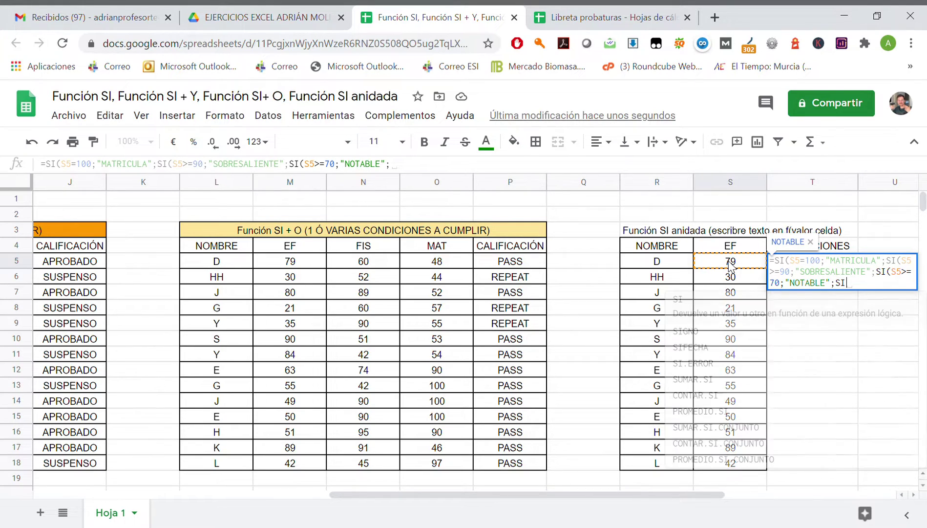
pyautogui.write('(')
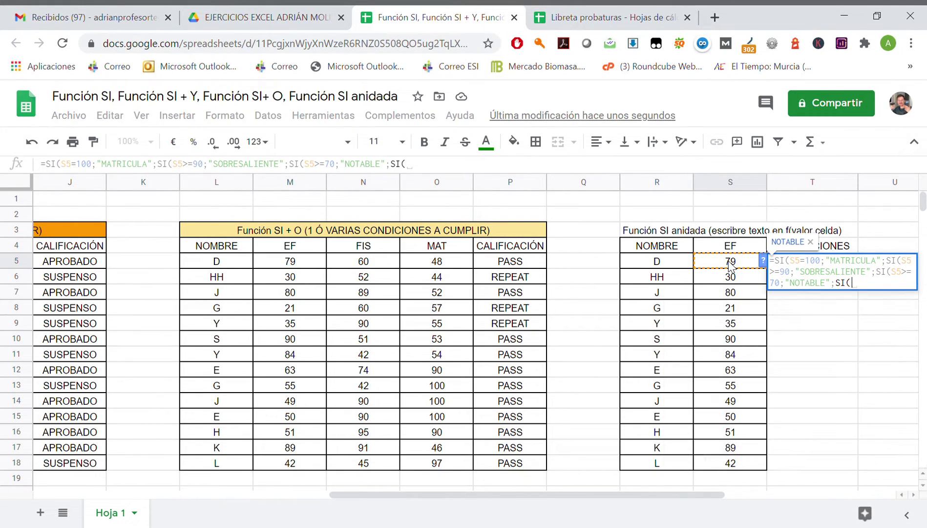
pyautogui.click(730, 266)
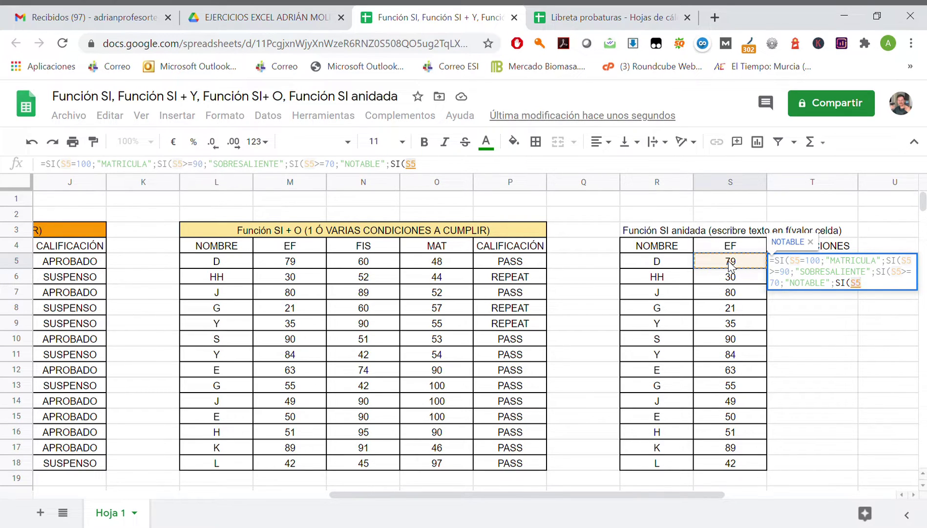
pyautogui.write('>=')
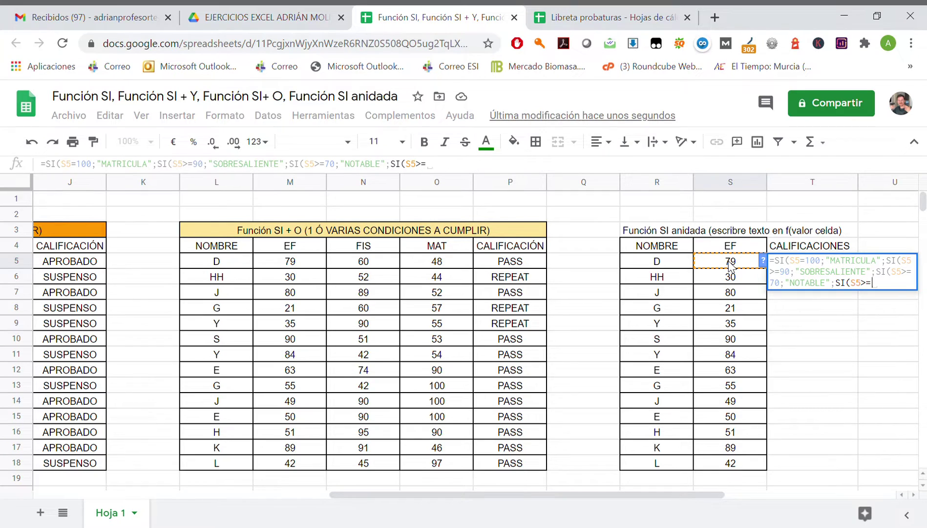
pyautogui.write('50')
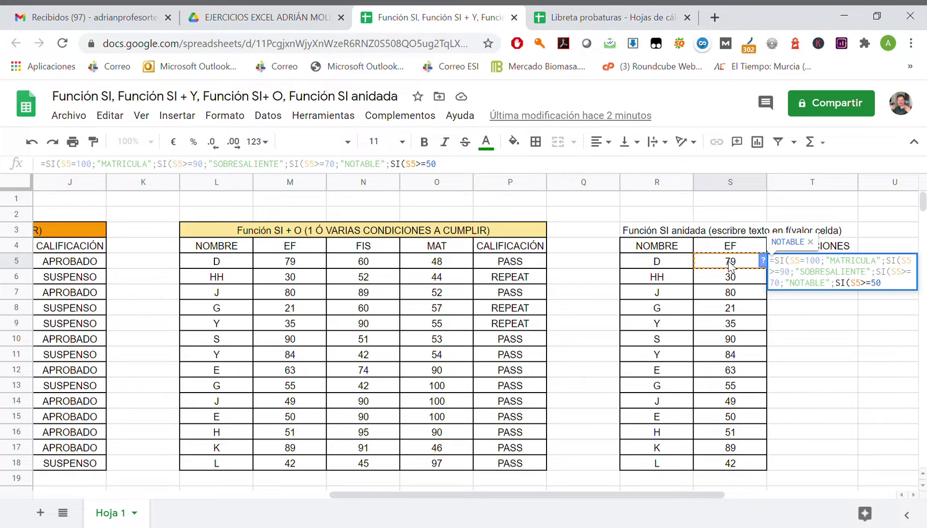
pyautogui.write(';"')
pyautogui.write('APROBADO')
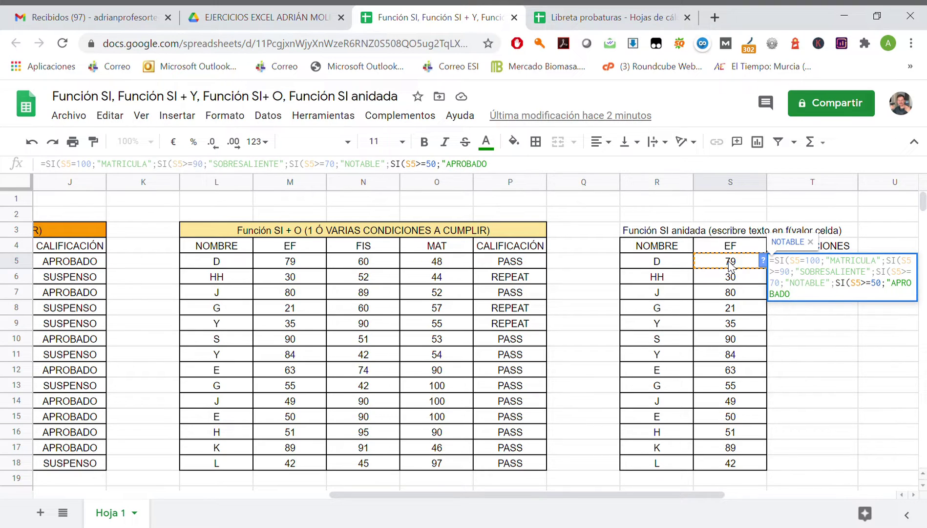
pyautogui.write('"')
pyautogui.write('; ')
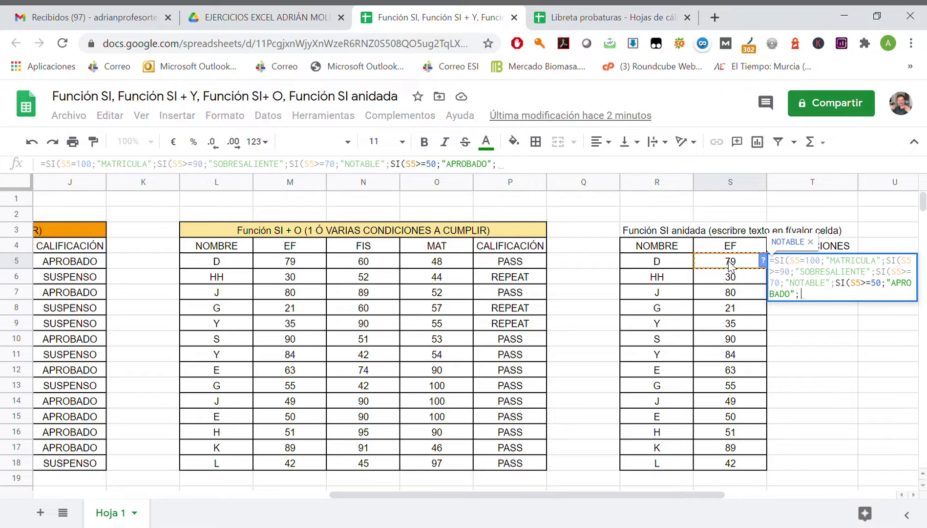
pyautogui.write('"S')
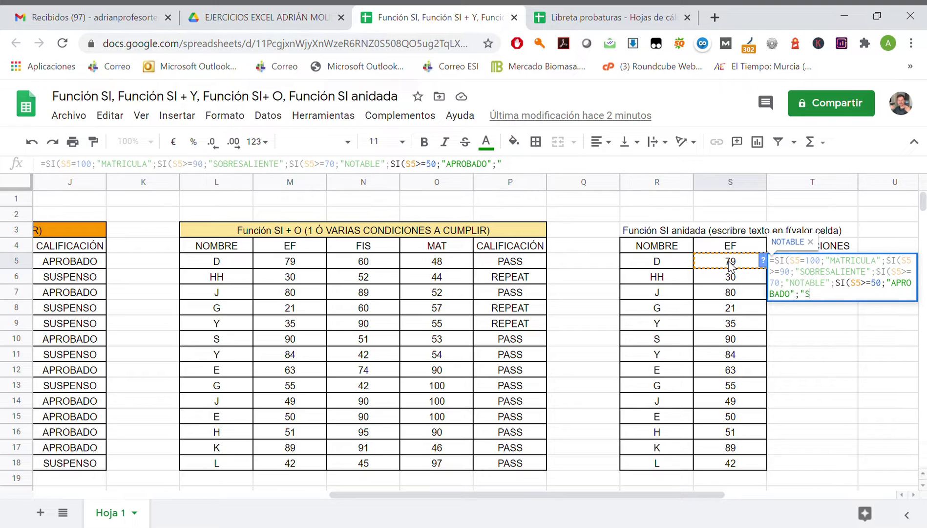
pyautogui.write('US')
pyautogui.write('PEND')
pyautogui.write('E')
pyautogui.press('BackSpace')
pyautogui.press('BackSpace')
pyautogui.press('BackSpace')
pyautogui.write('NSO"')
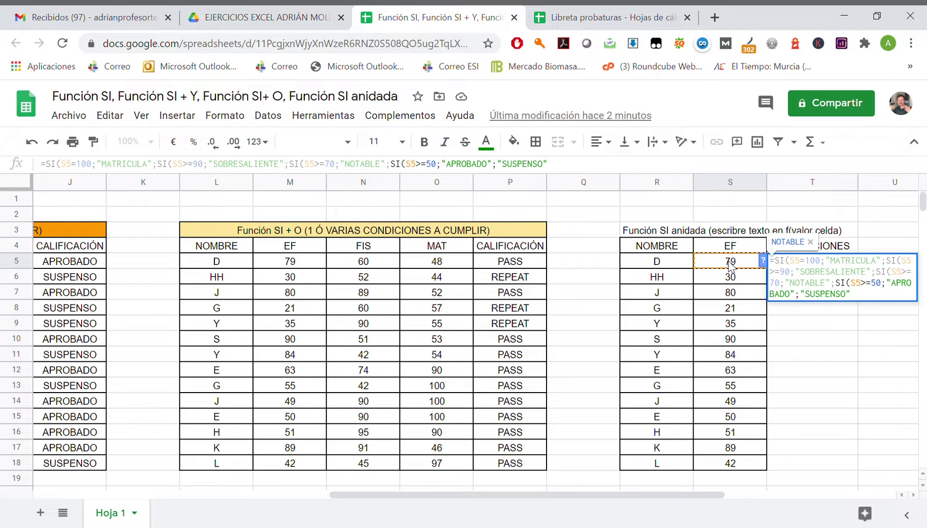
pyautogui.write(')')
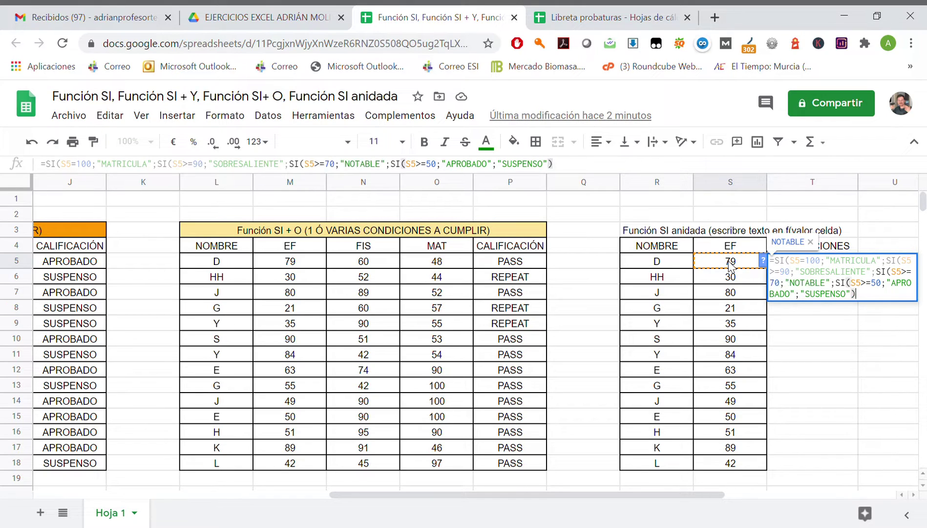
pyautogui.write(')))')
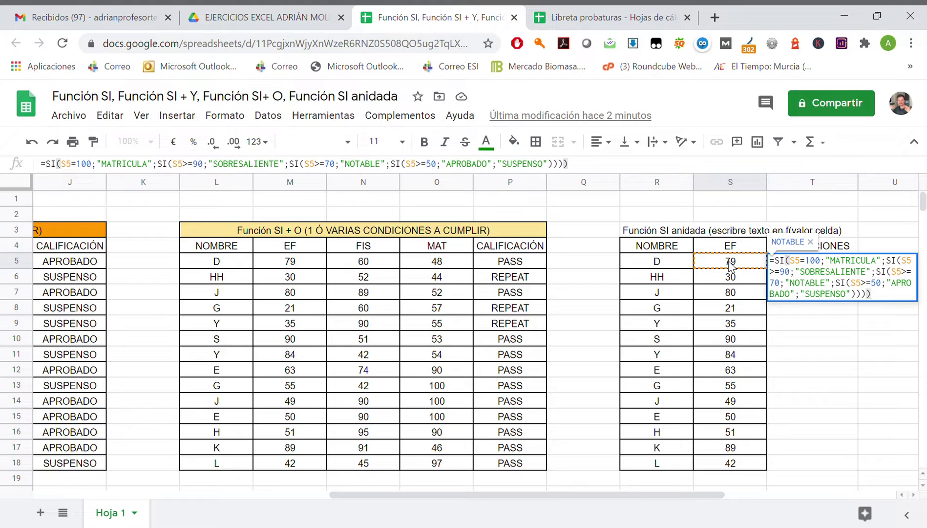
# Enter T5's nested IF formula and fill it down the CALIFICACIONES column to T18.
pyautogui.press('Return')
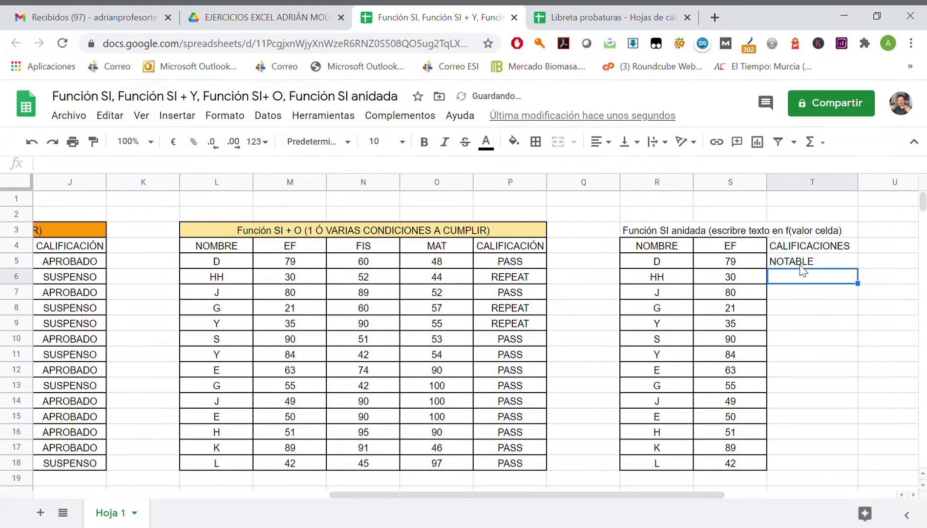
pyautogui.press('Up')
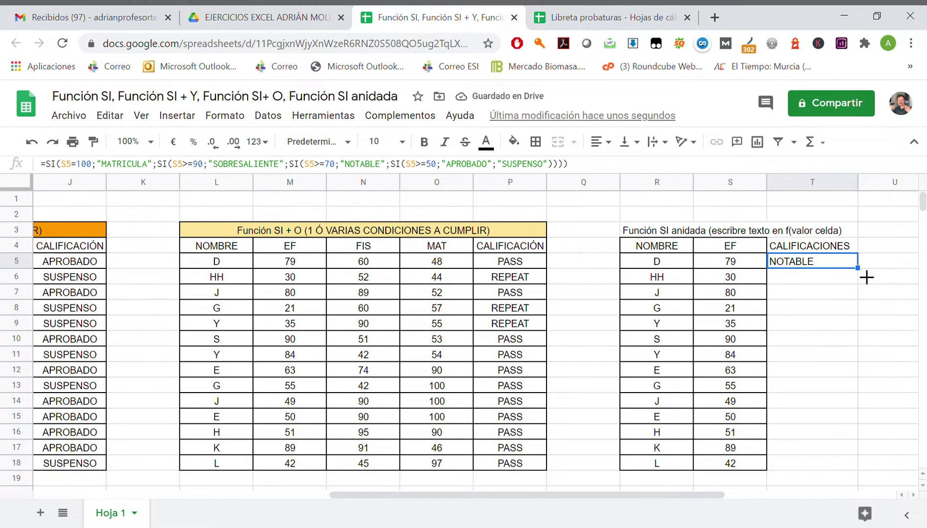
pyautogui.moveTo(867, 277); pyautogui.dragTo(855, 344)
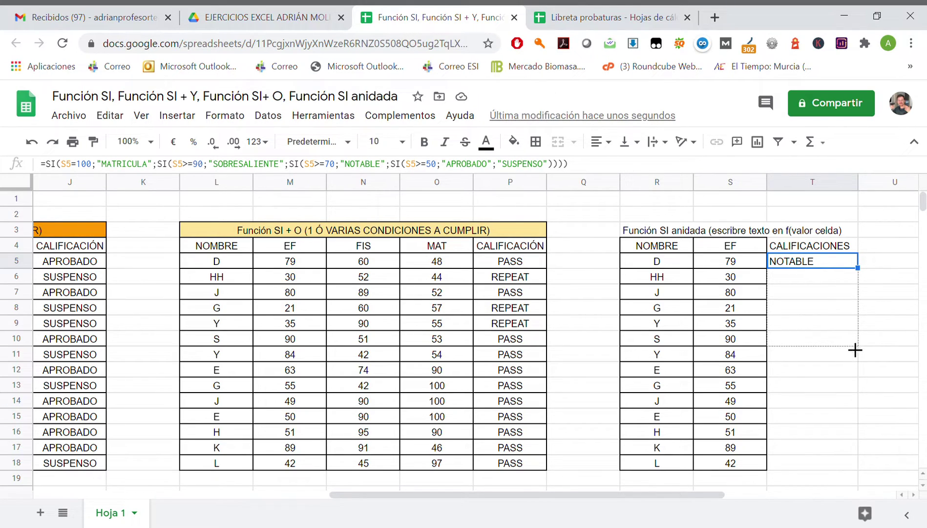
pyautogui.moveTo(855, 344); pyautogui.dragTo(834, 472)
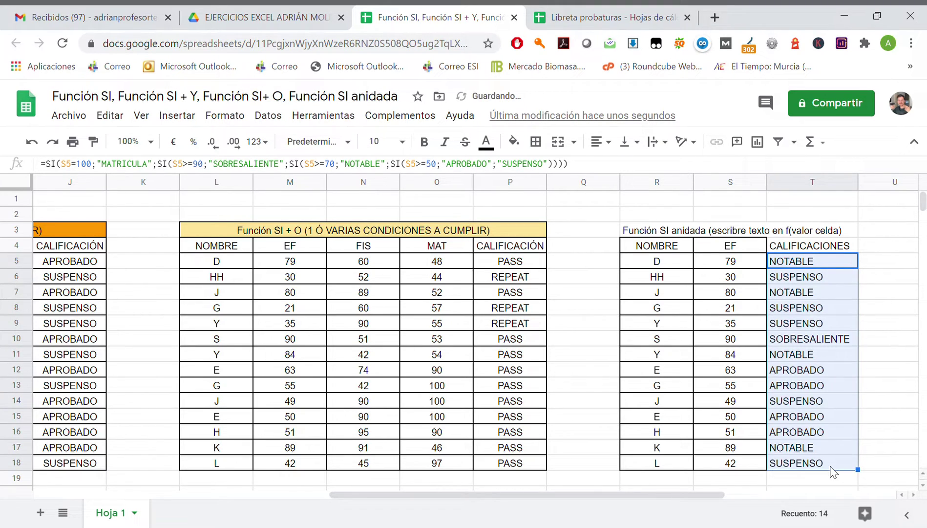
# Change the EF scores in S14 (49) and S18 (42) to 100 so they show MATRICULA.
pyautogui.click(741, 404)
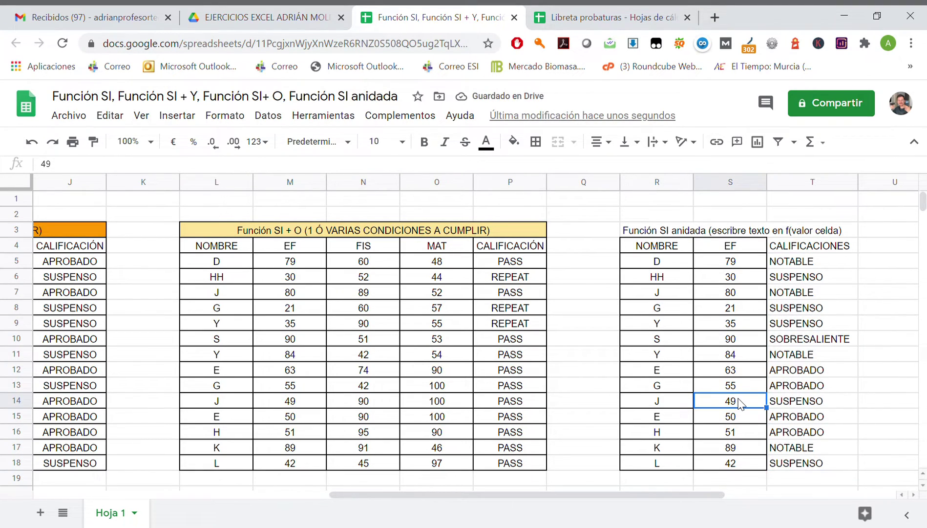
pyautogui.write('100')
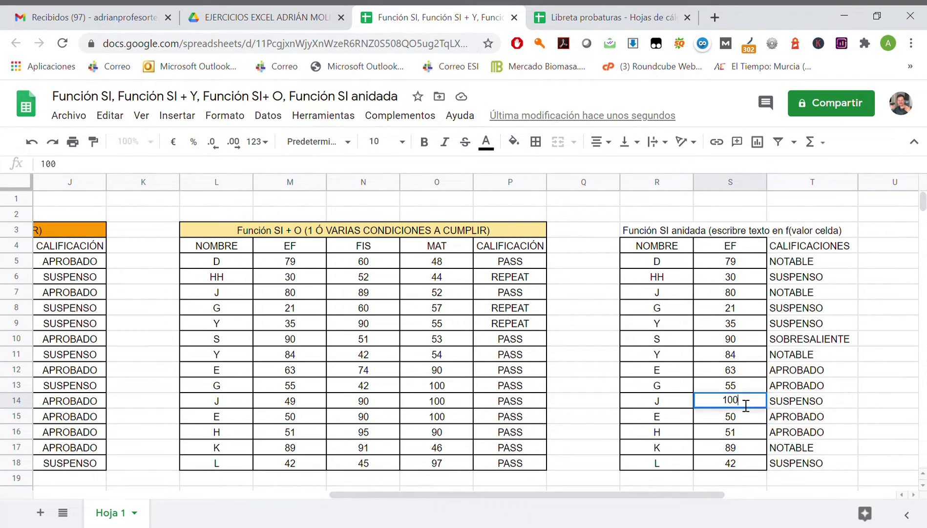
pyautogui.press('Return')
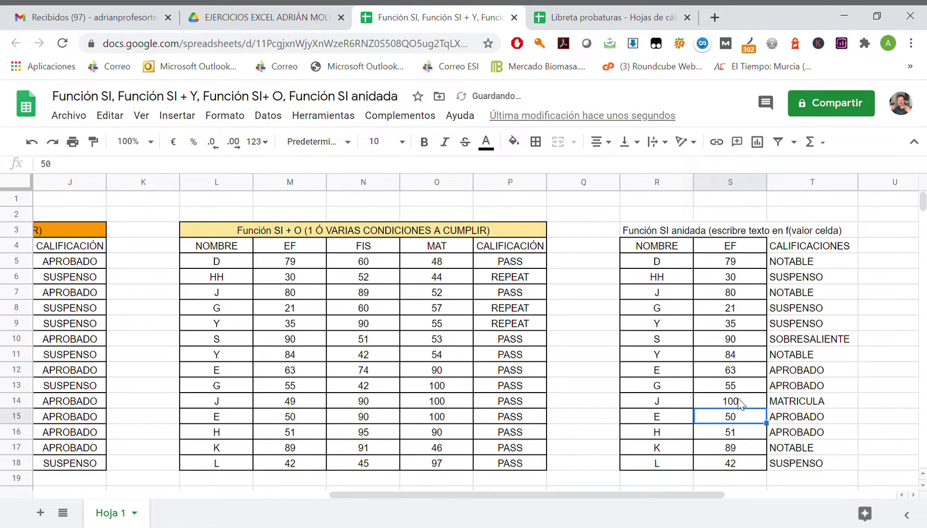
pyautogui.click(795, 405)
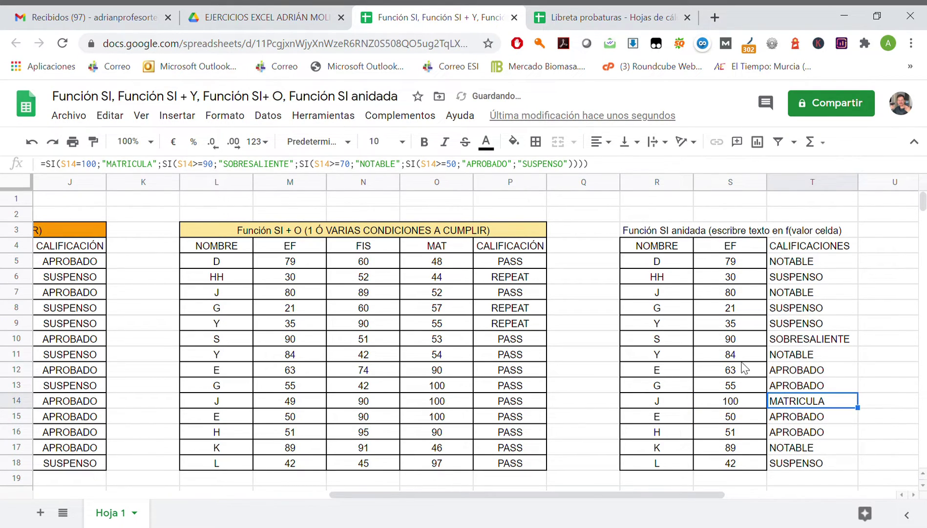
pyautogui.click(745, 468)
pyautogui.write('100')
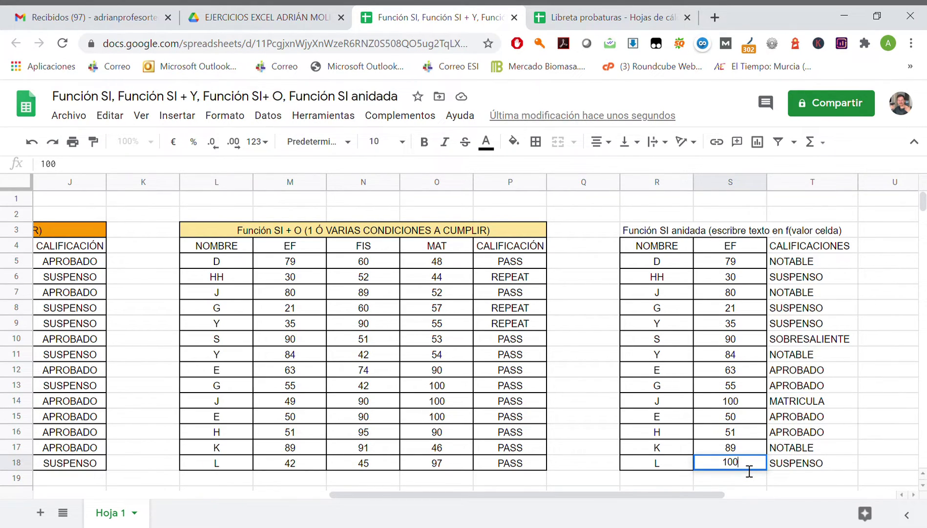
pyautogui.press('Return')
# Apply all borders to the nested IF table R3:T18.
pyautogui.click(639, 234)
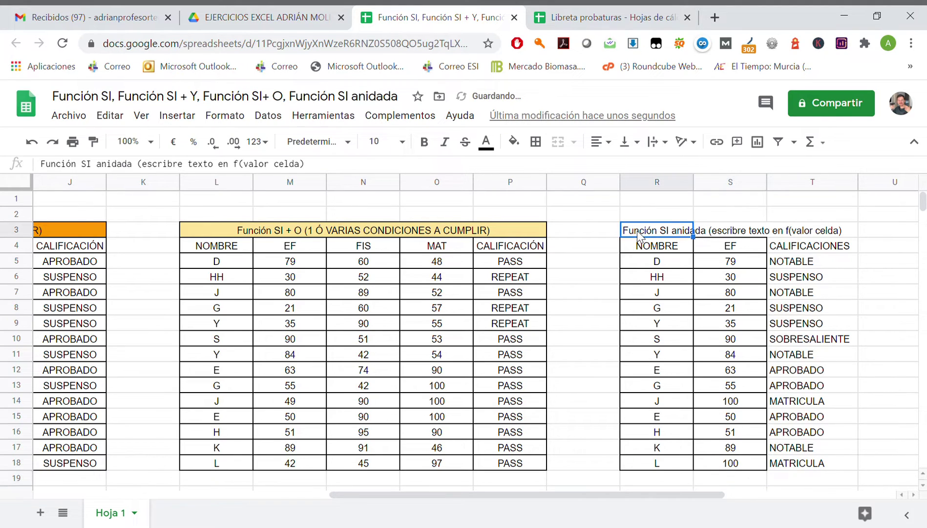
pyautogui.keyDown('shift'); pyautogui.click(796, 468); pyautogui.keyUp('shift')
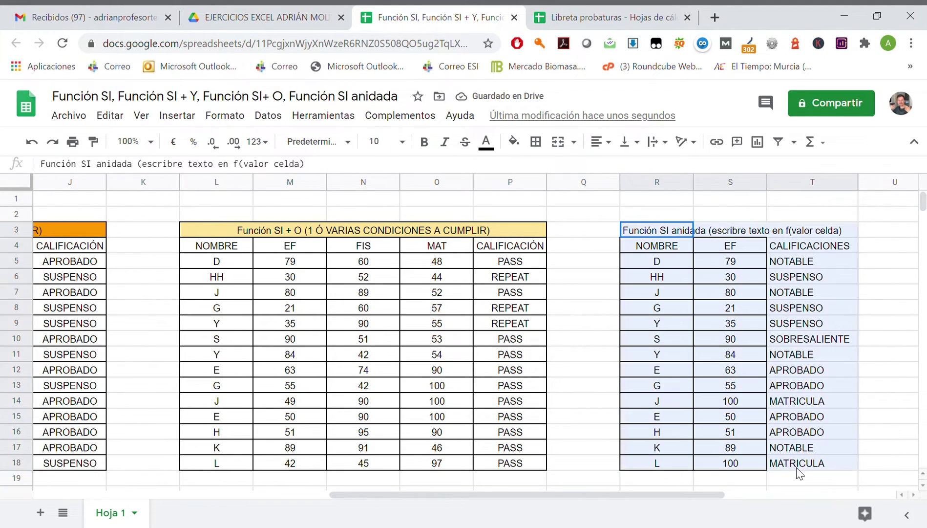
pyautogui.click(536, 142)
pyautogui.click(542, 170)
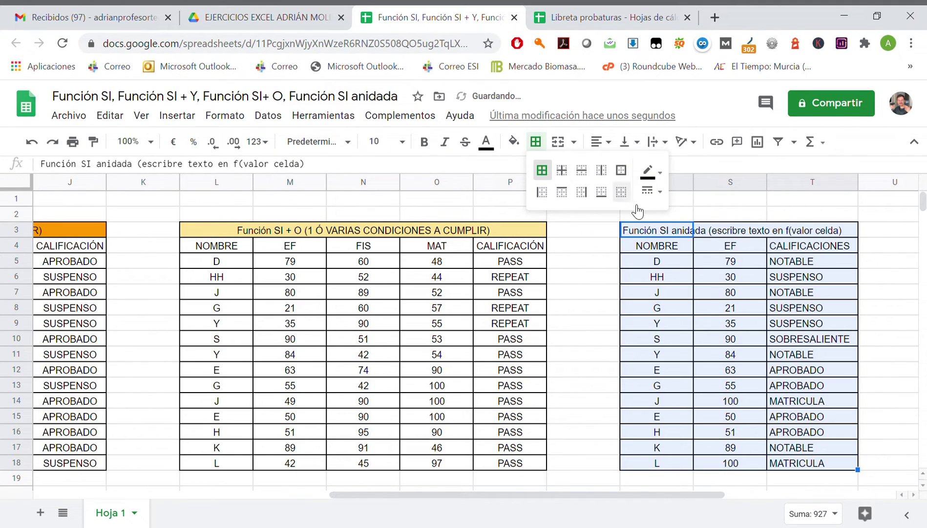
# Fill the title row R3:T3 yellow, leaving its alignment unchanged.
pyautogui.click(650, 230)
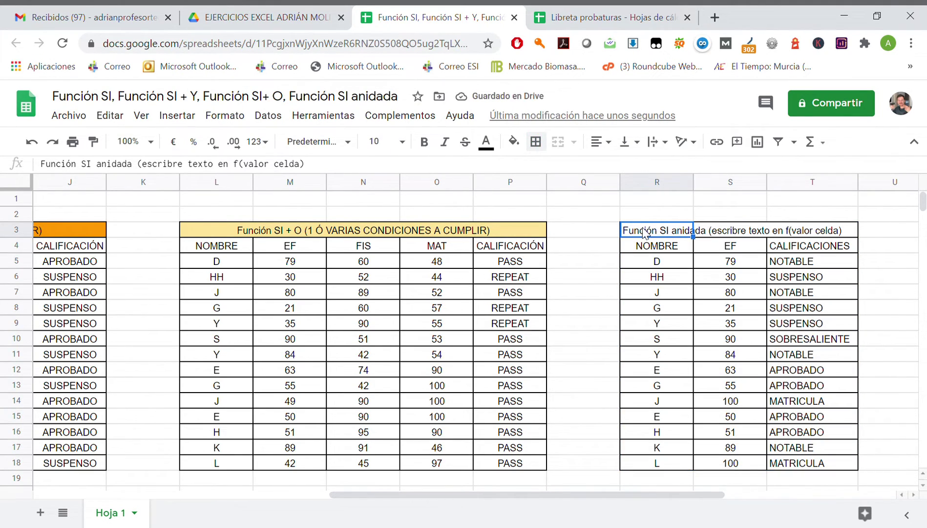
pyautogui.keyDown('shift'); pyautogui.click(833, 233); pyautogui.keyUp('shift')
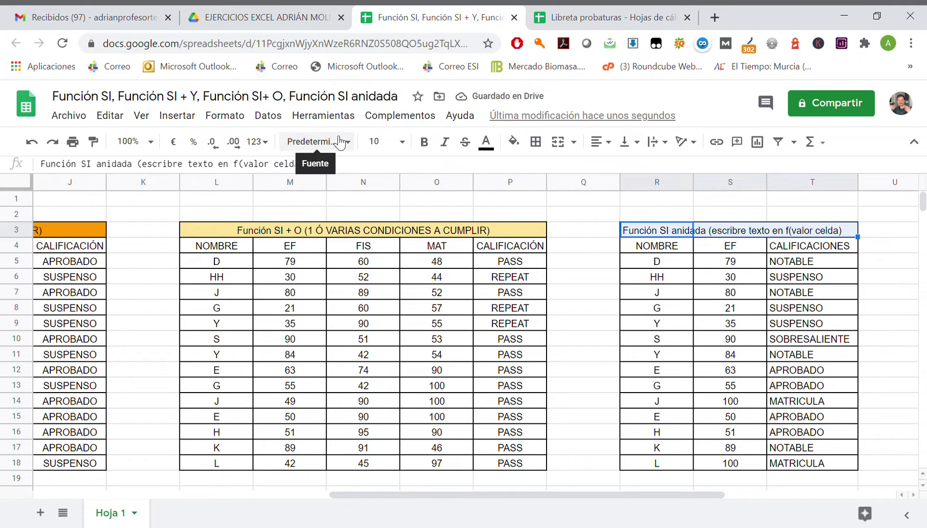
pyautogui.click(600, 142)
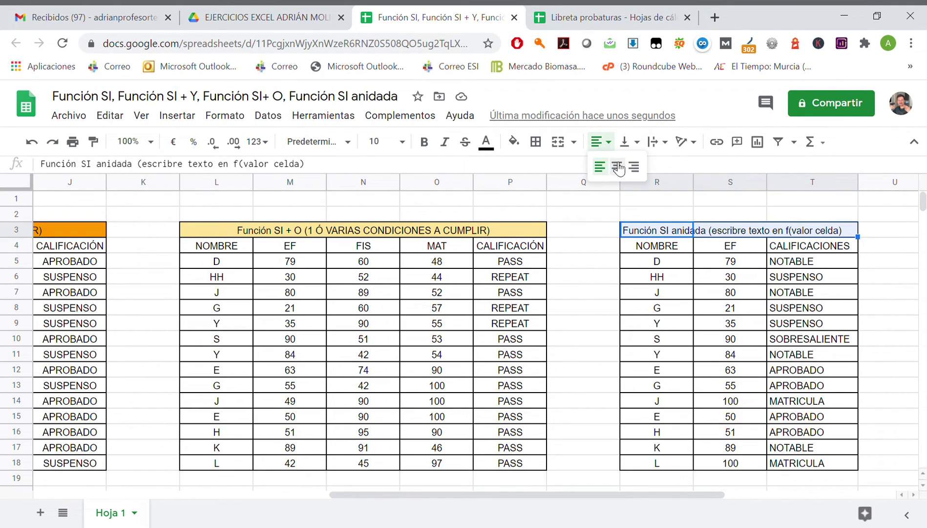
pyautogui.click(613, 166)
pyautogui.hotkey('ctrl', 'z')
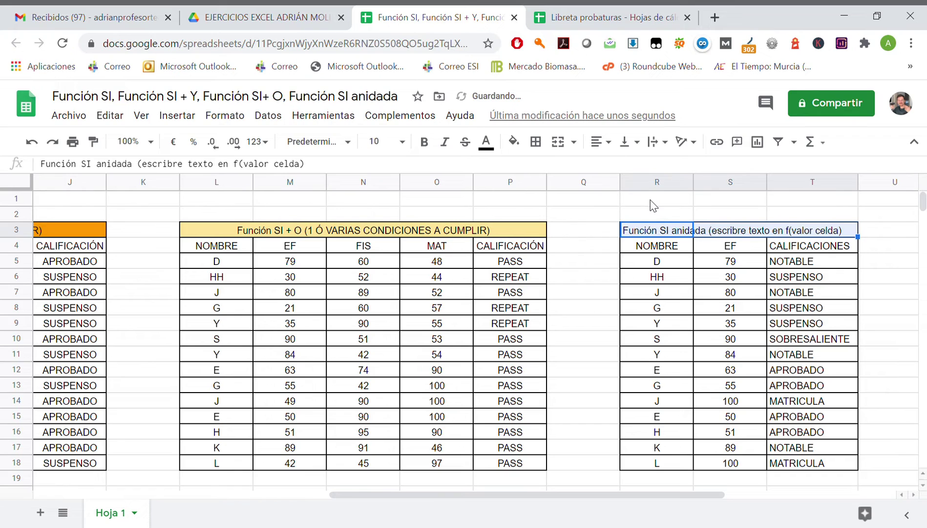
pyautogui.click(522, 143)
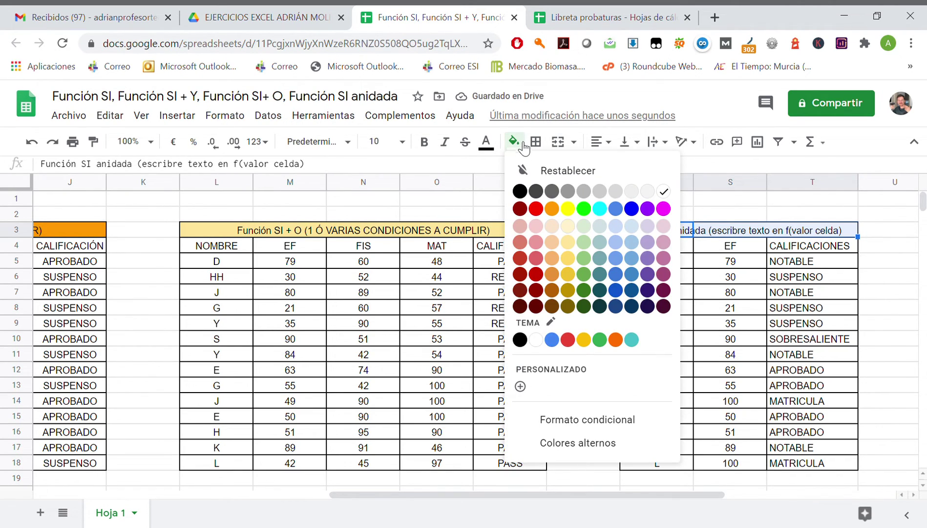
pyautogui.click(568, 203)
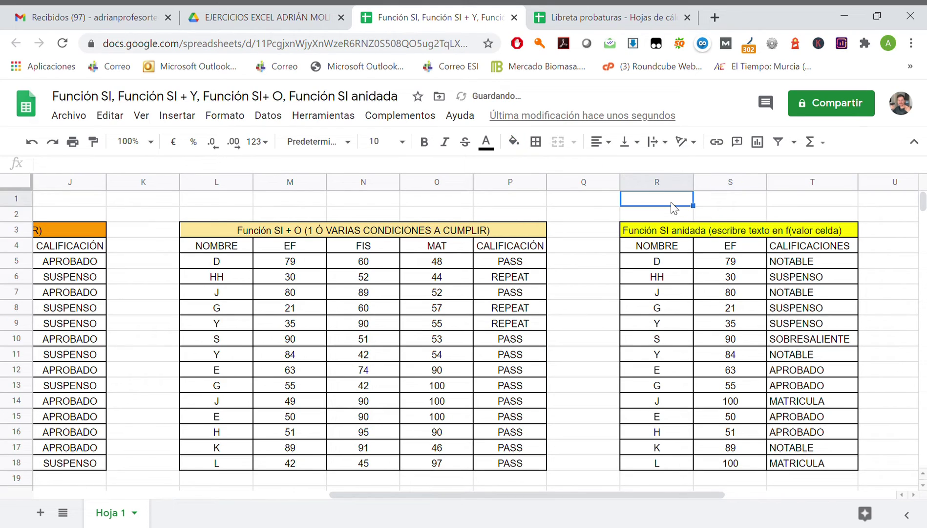
pyautogui.click(896, 294)
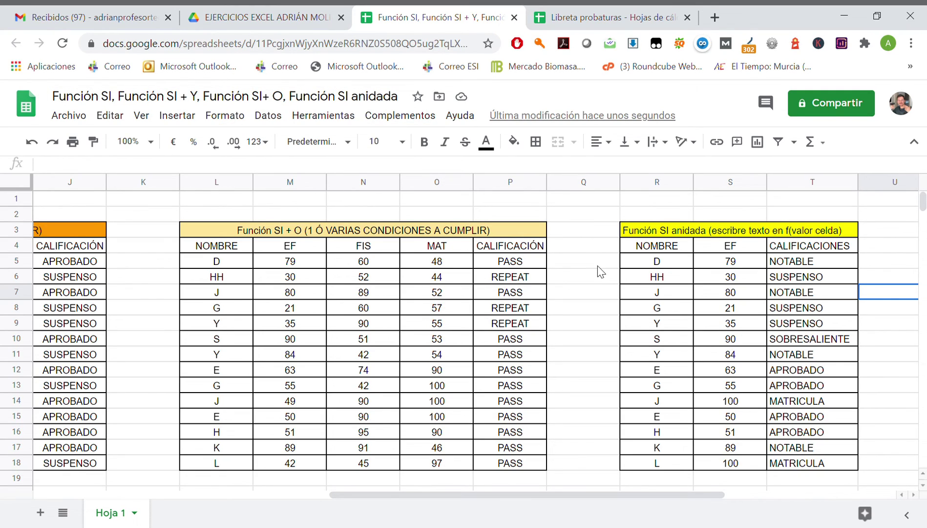
pyautogui.hscroll(-1, 597, 266)
pyautogui.hscroll(-1, 598, 265)
pyautogui.hscroll(-1, 597, 265)
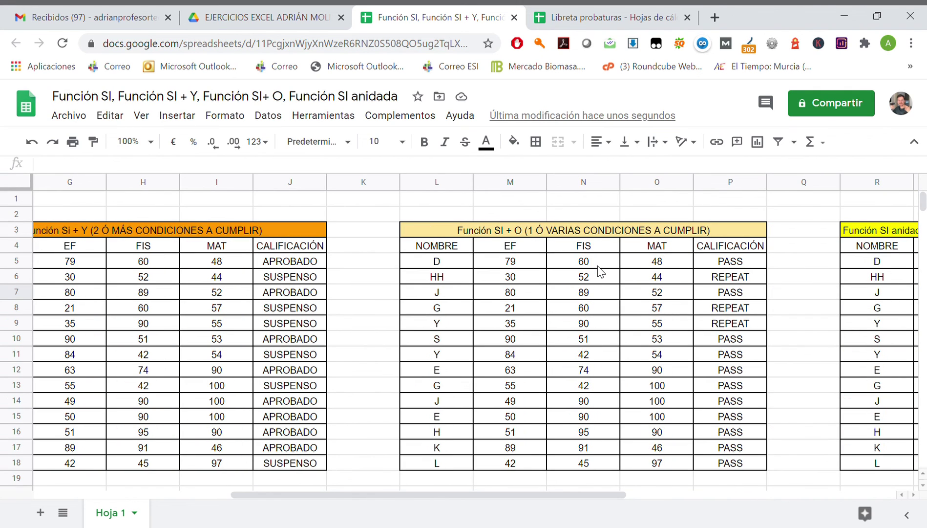